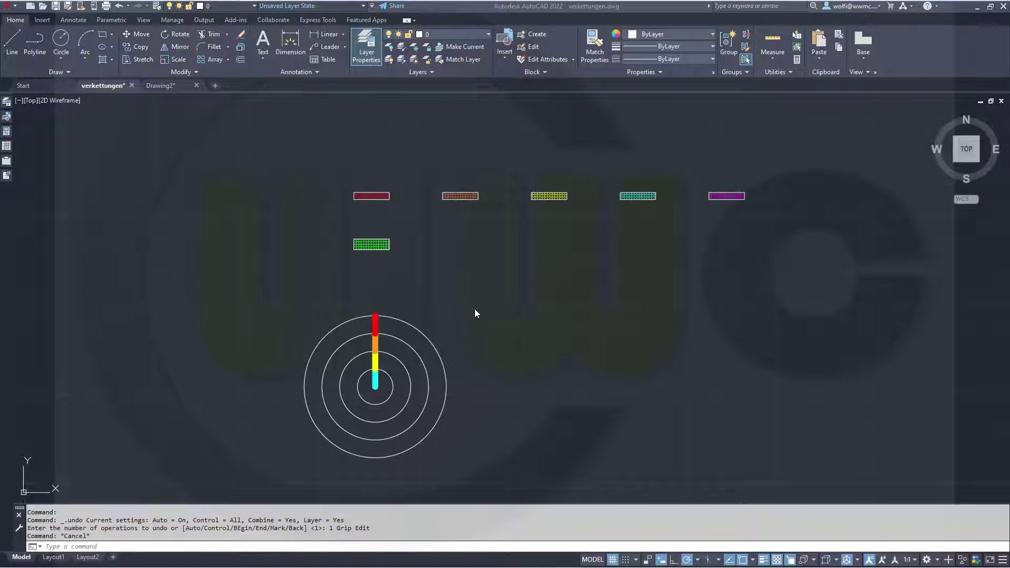
- Select all six rectangle blocks and stretch them together with a shared grip
left_click(371, 245)
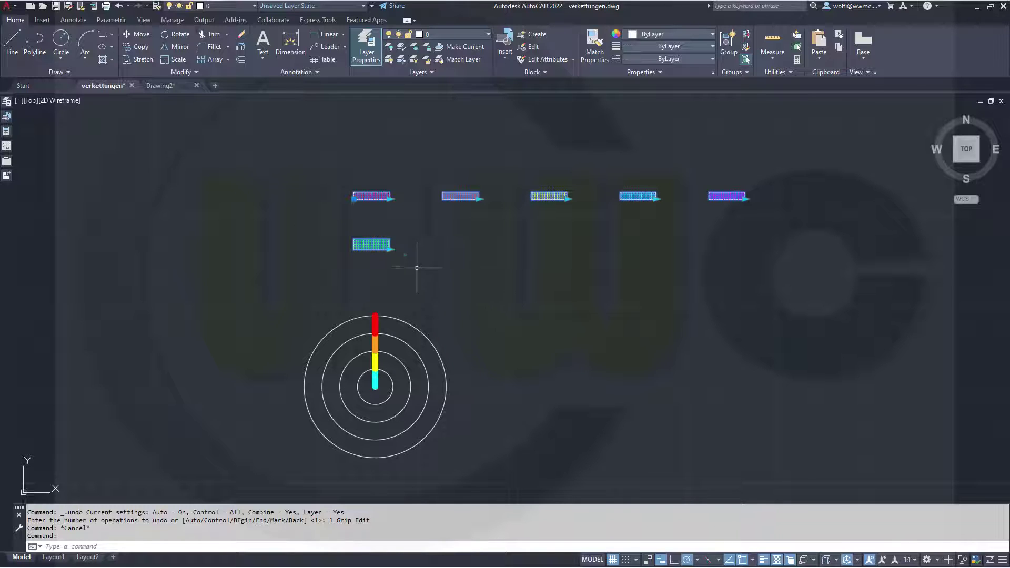
left_click(390, 250)
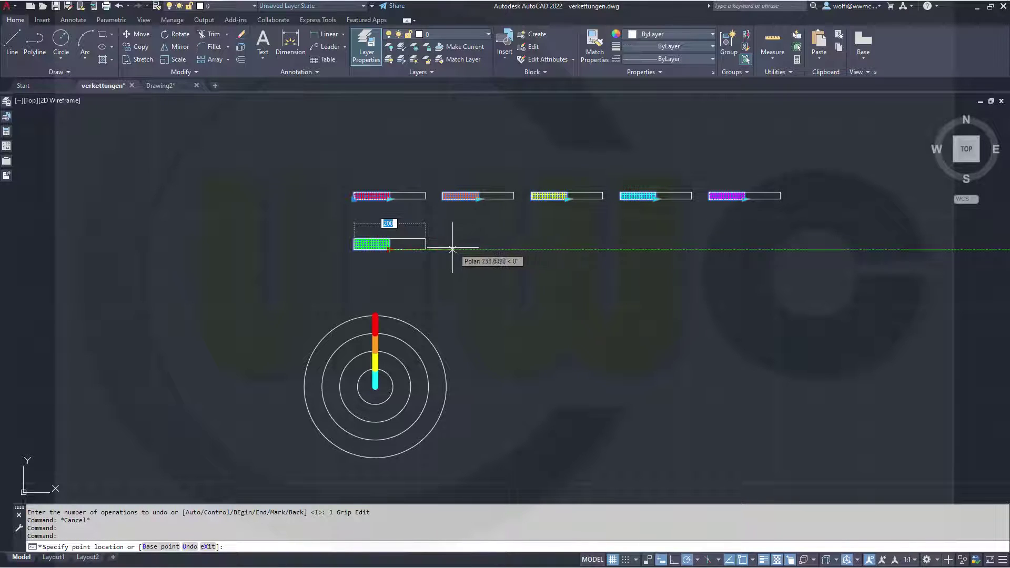
left_click(390, 249)
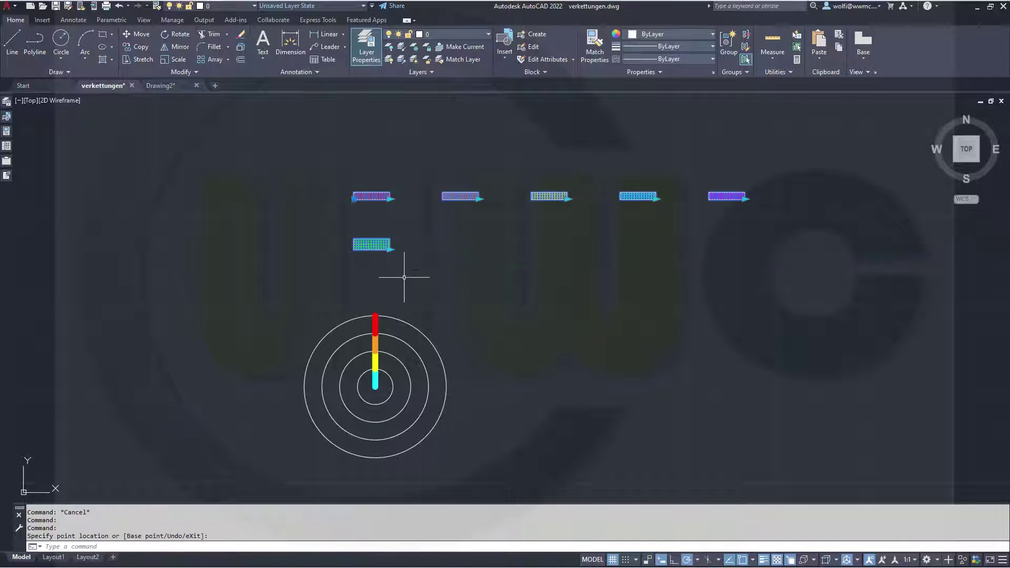
- Drag the right stretch grip of each of the five bars to lengthen it
left_click(392, 199)
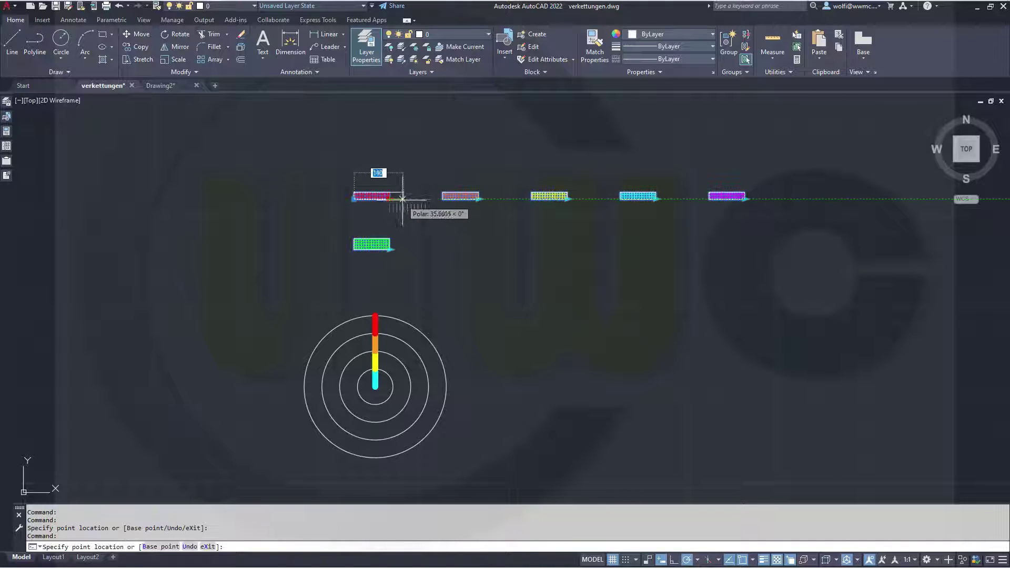
left_click(419, 197)
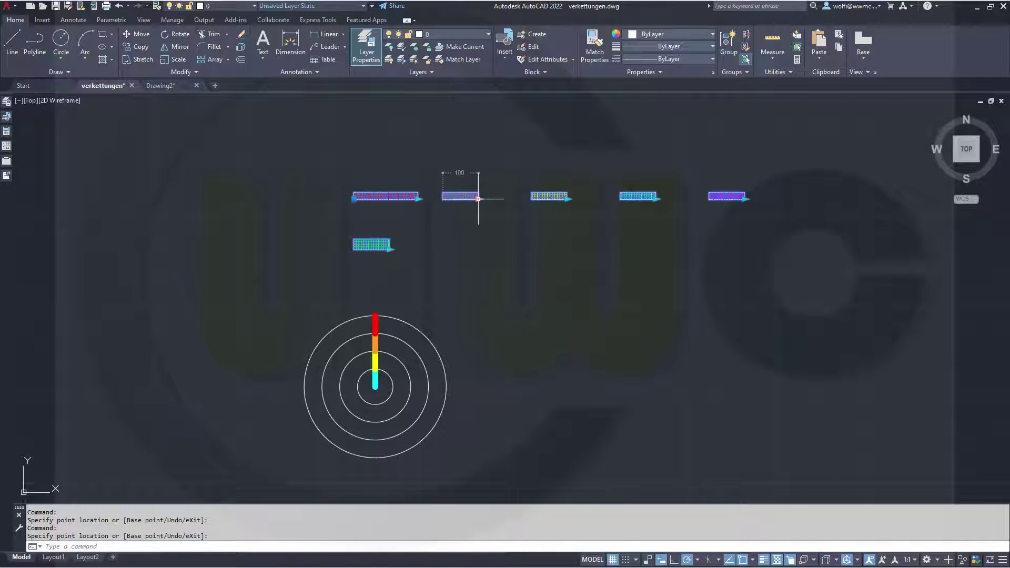
left_click(479, 198)
left_click(507, 197)
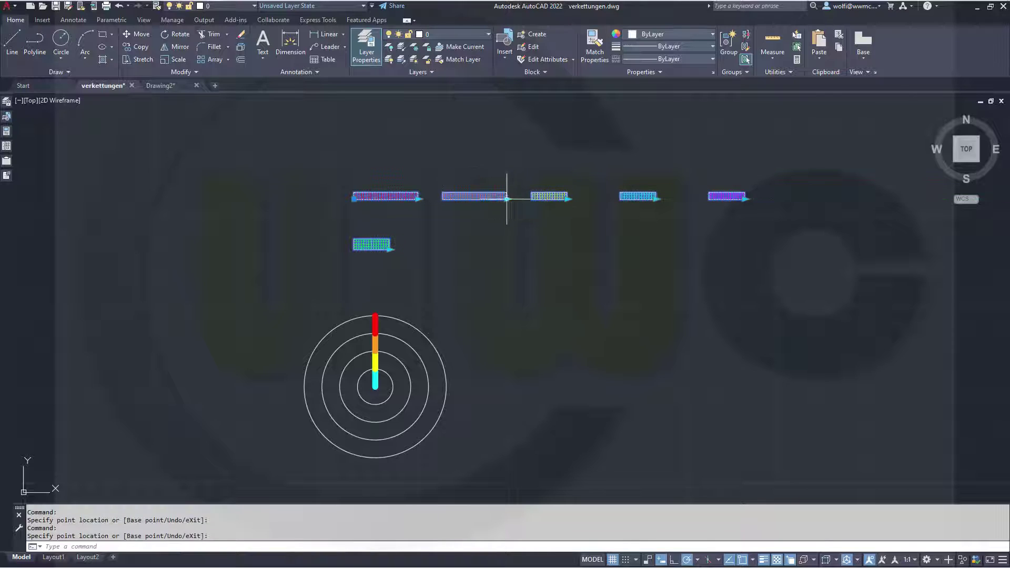
left_click(567, 199)
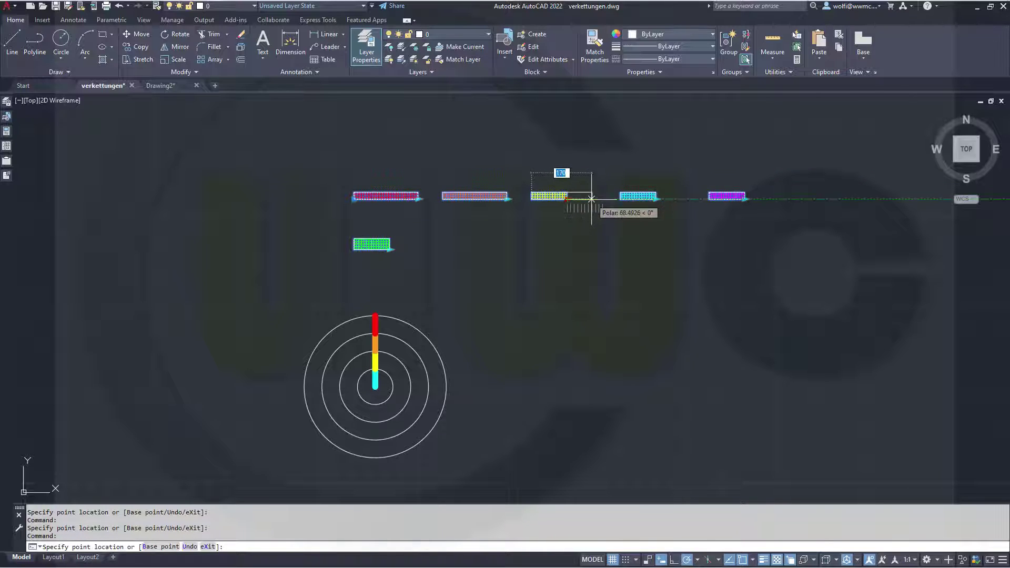
left_click(595, 199)
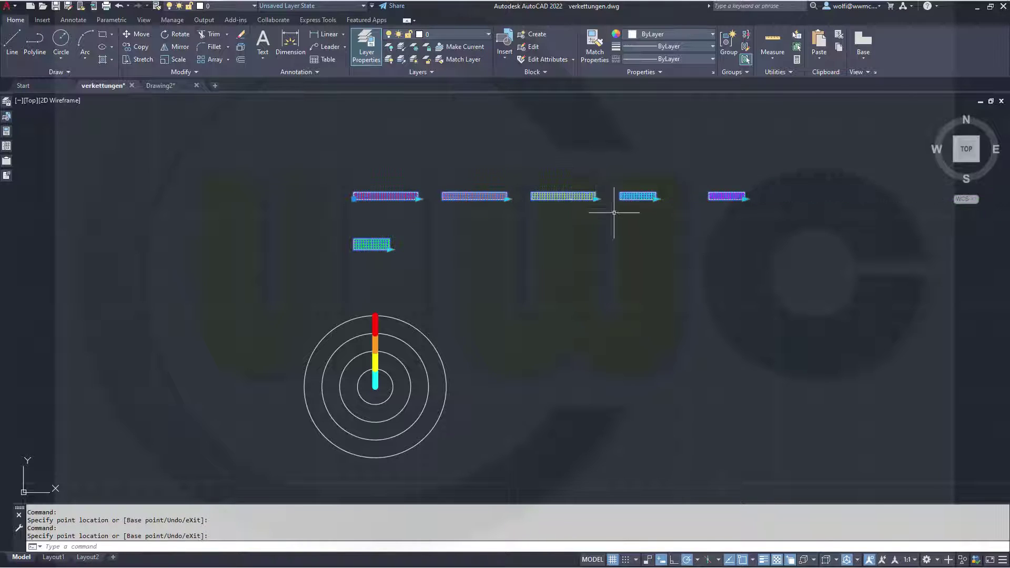
left_click(655, 198)
left_click(682, 199)
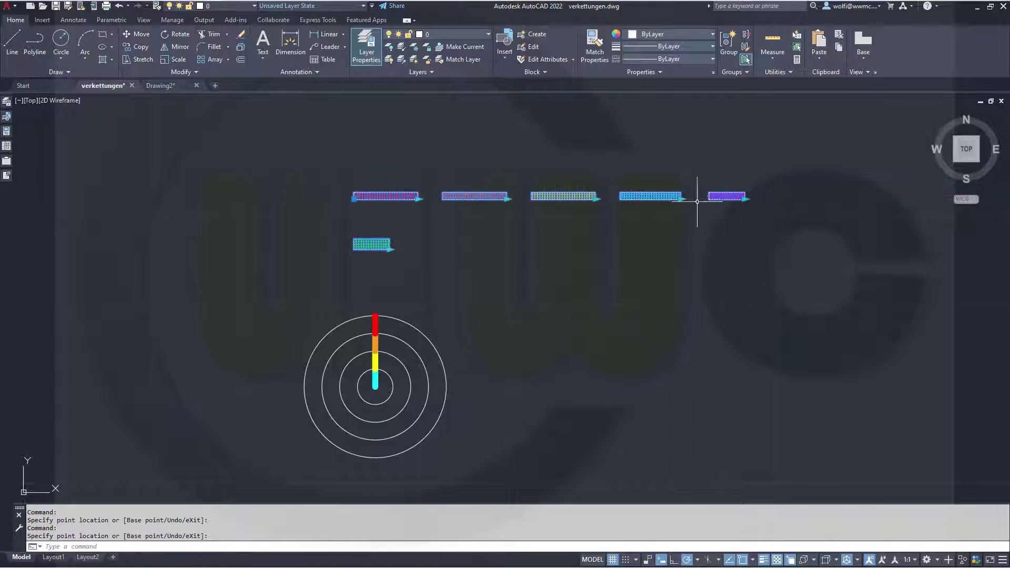
left_click(745, 198)
left_click(781, 198)
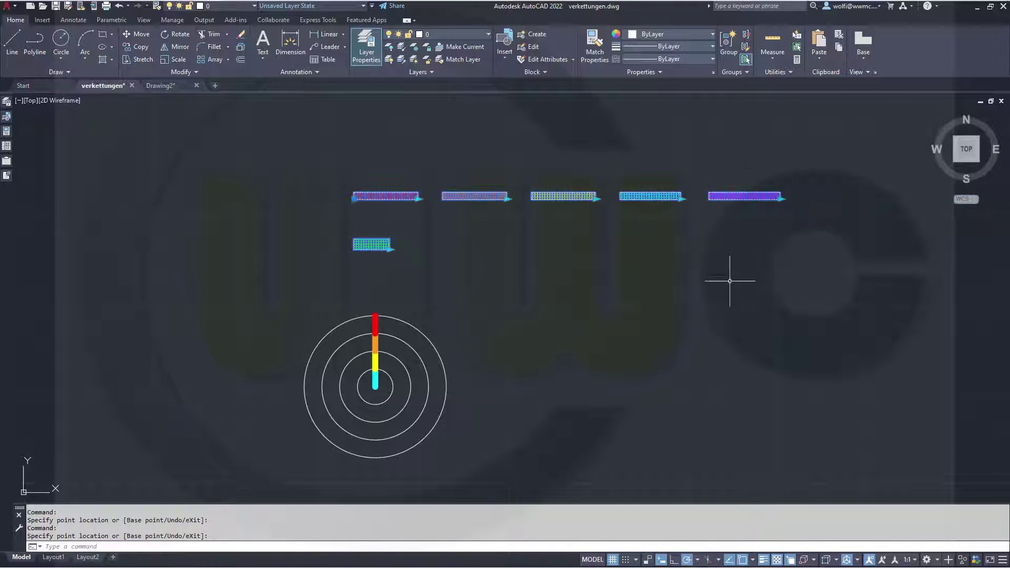
- Select the concentric-circle block and rotate its whole coloured bar to a new angle
key("Escape")
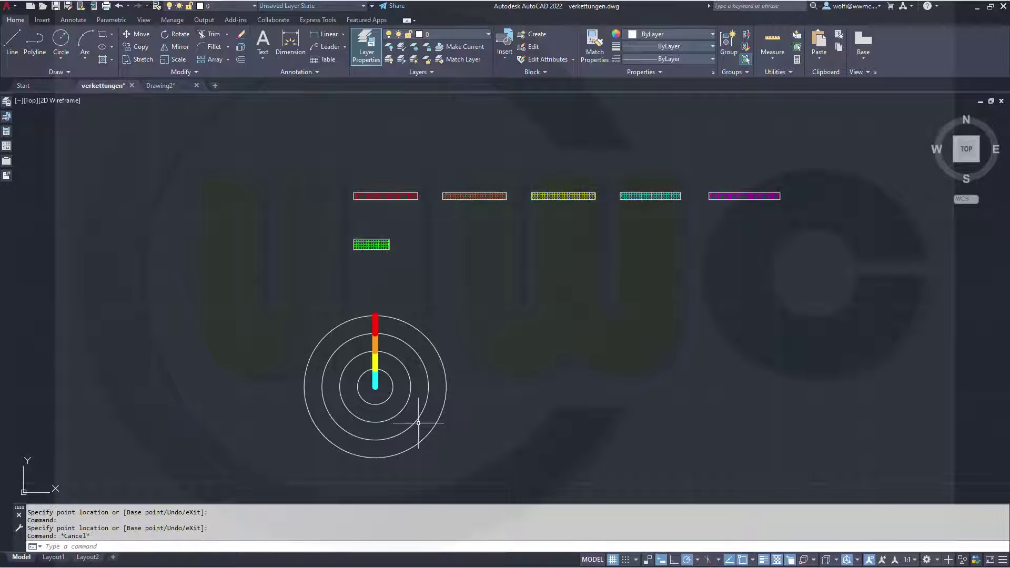
left_click(408, 396)
scroll(473, 462, "up", 2)
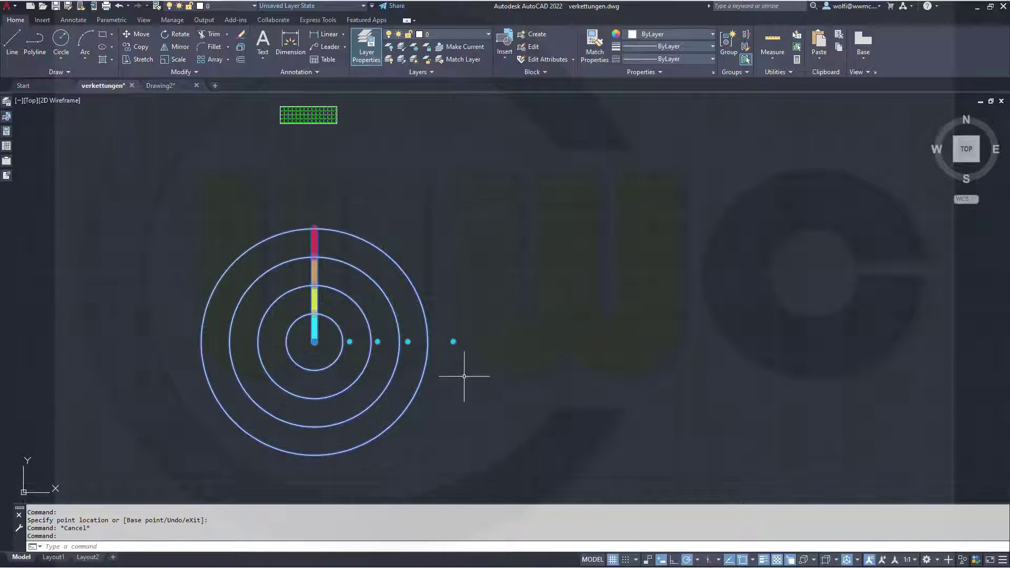
left_click(452, 342)
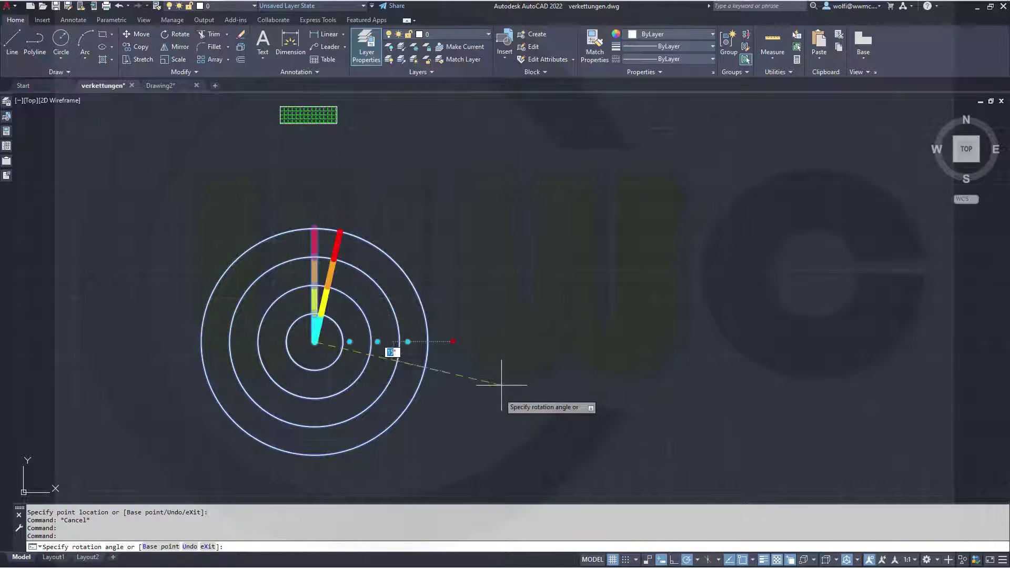
left_click(454, 447)
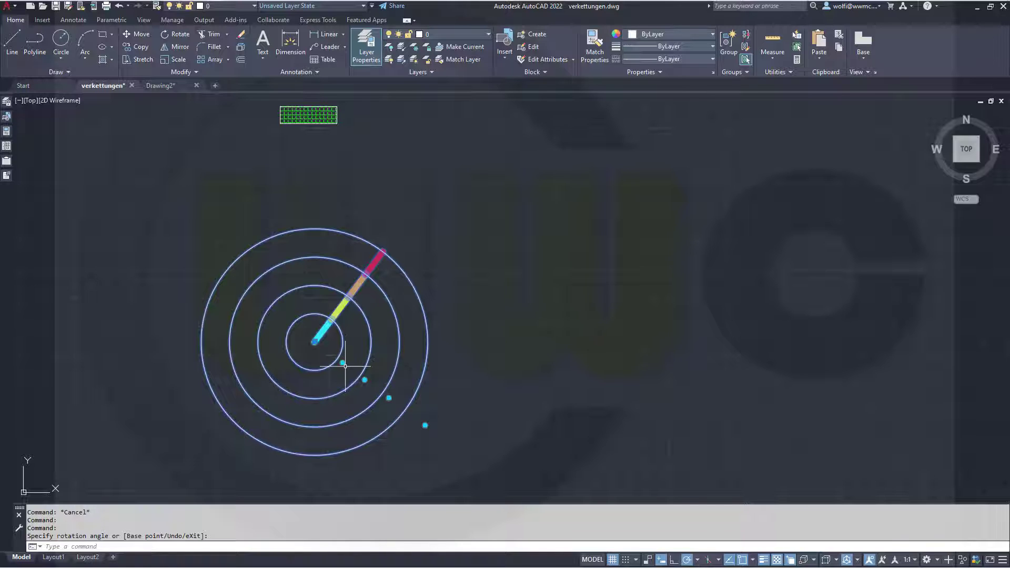
- Turn the cyan, yellow and orange segments to new angles, then switch to Drawing2
scroll(319, 404, "up", 2)
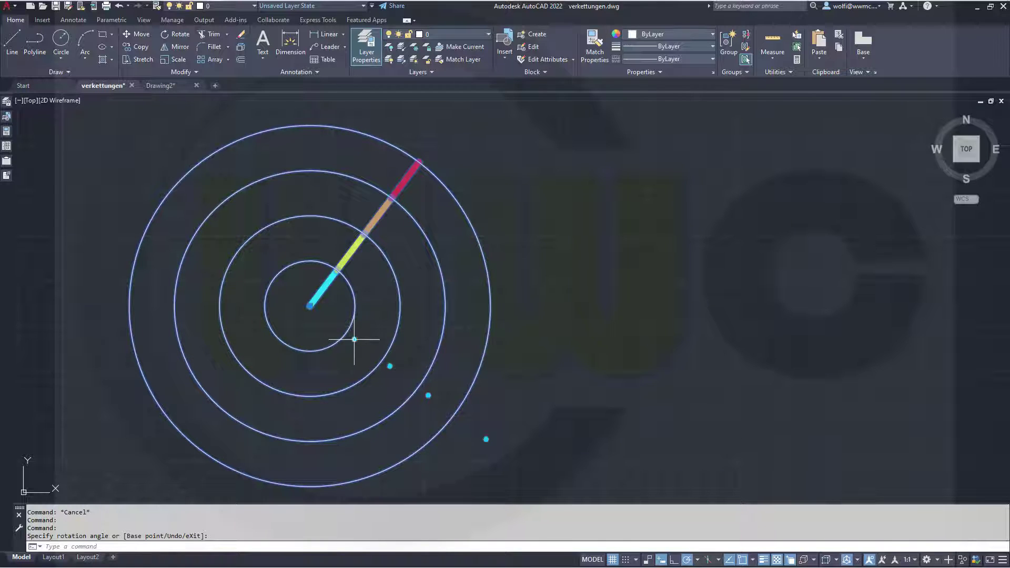
key("Return")
left_click(315, 362)
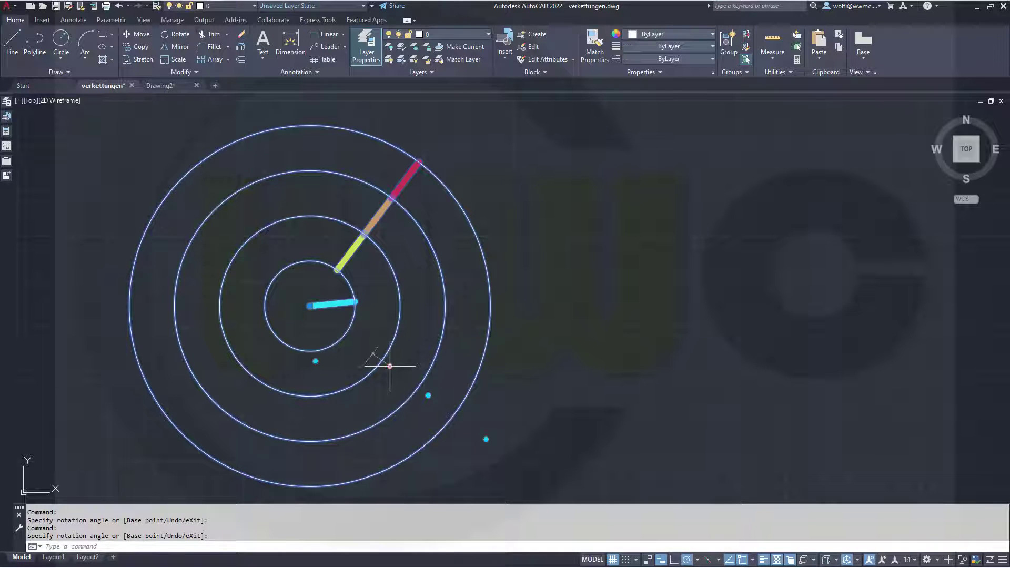
key("Return")
left_click(422, 274)
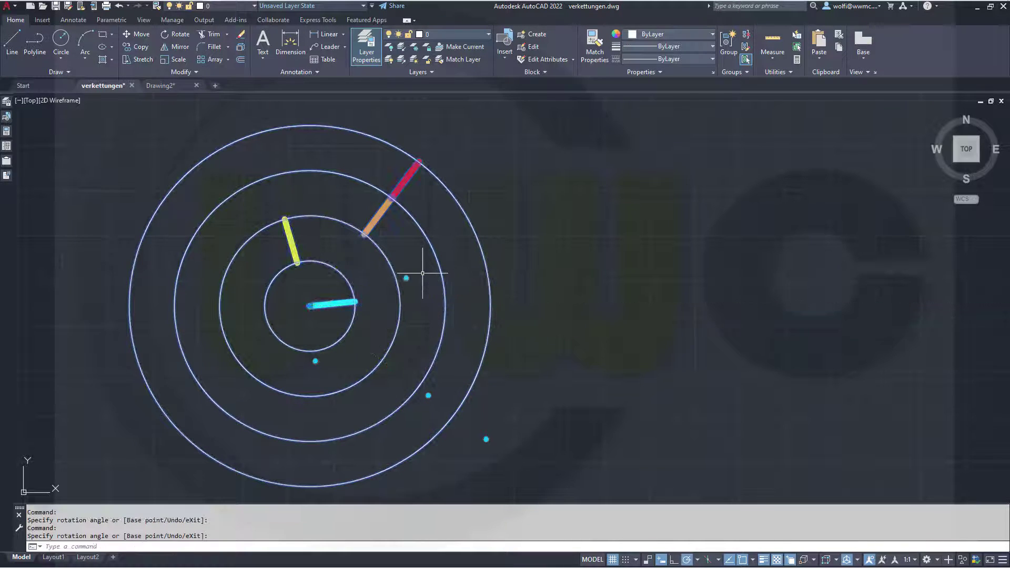
left_click(428, 395)
left_click(373, 445)
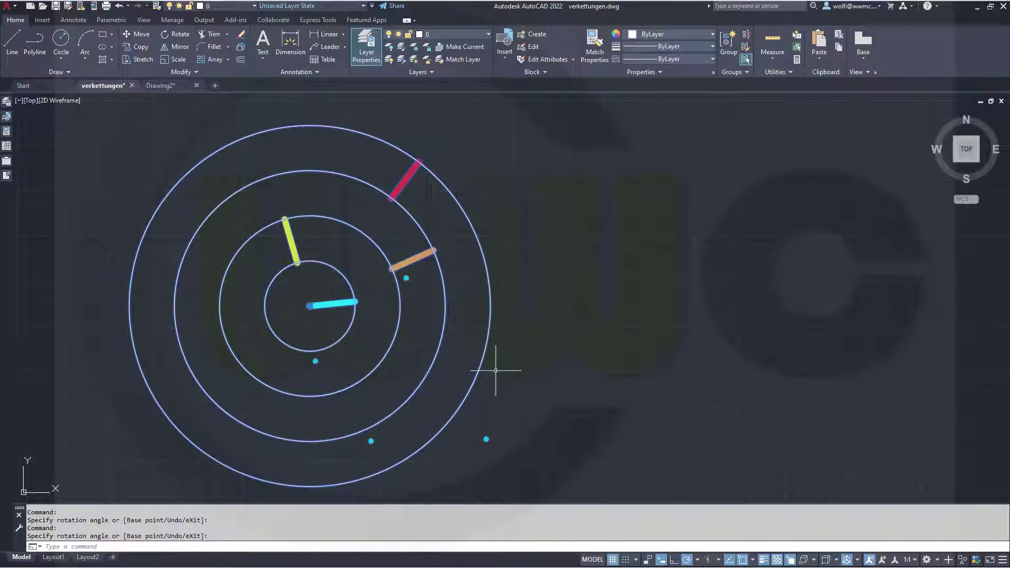
left_click(486, 439)
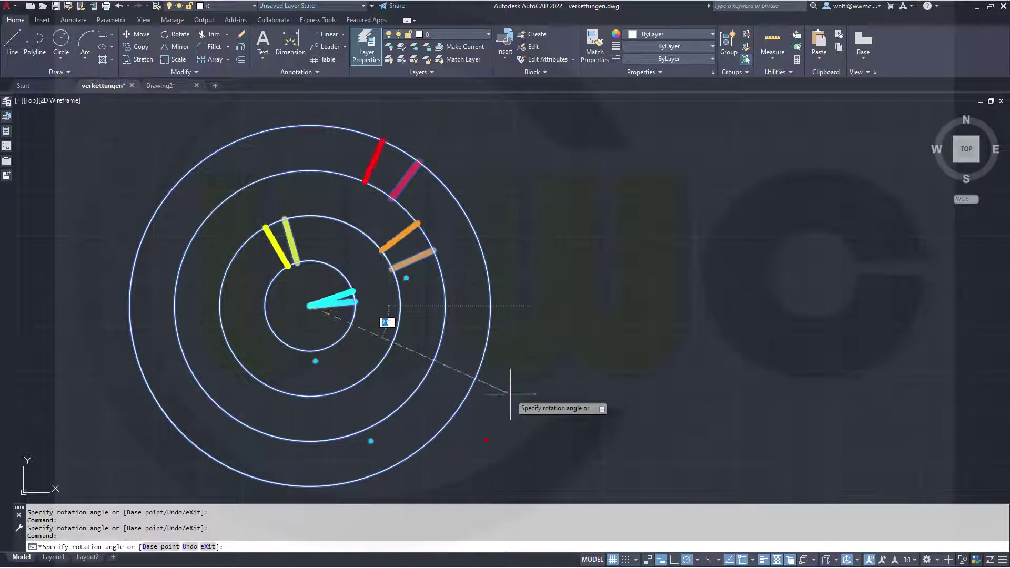
left_click(522, 354)
key("Escape")
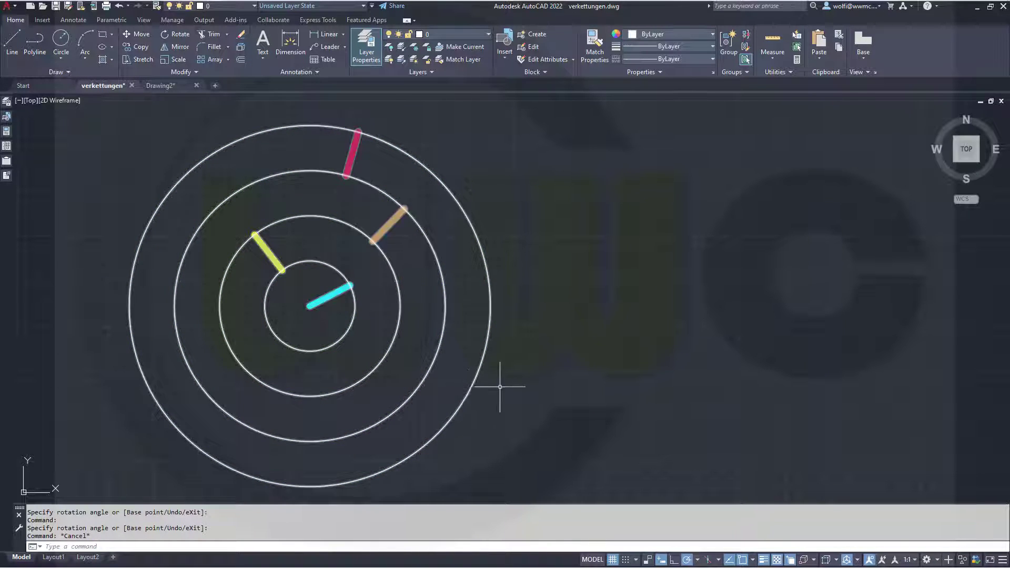
key("ctrl+Tab")
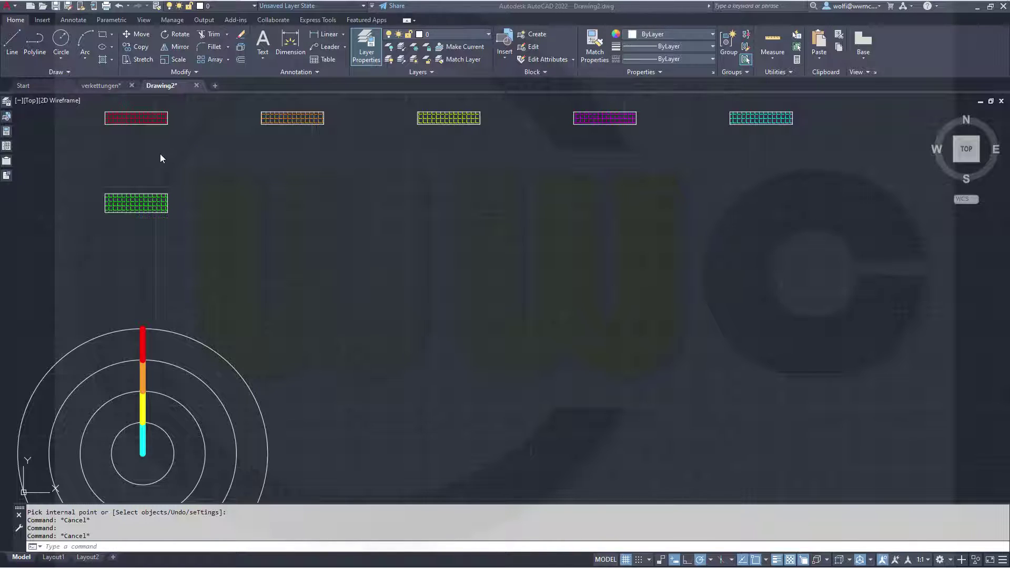
- Define block central_control_1 from the six rectangles, base point at the green one's lower-left corner, opening it in the Block Editor
left_click(43, 21)
left_click(78, 55)
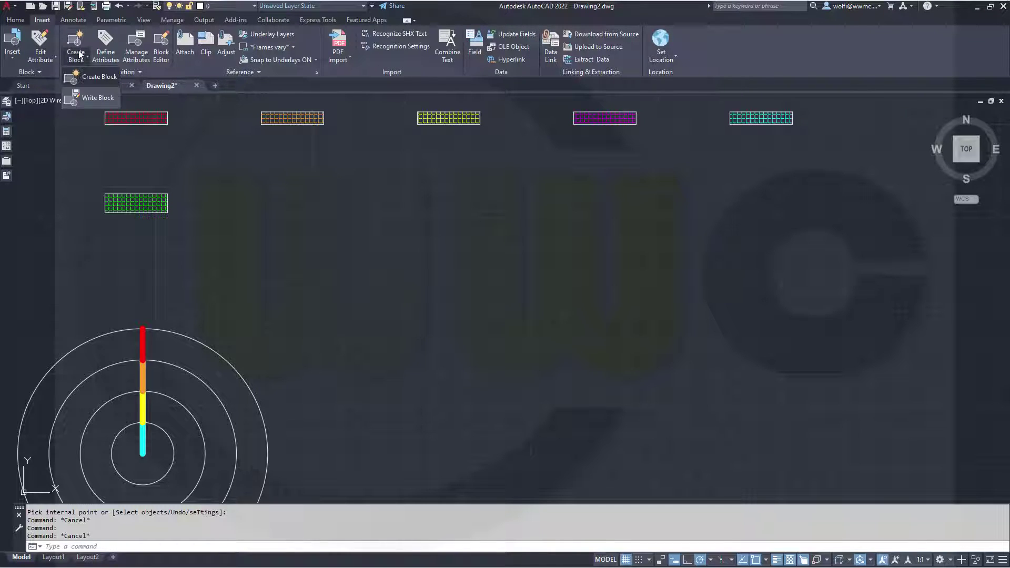
left_click(96, 78)
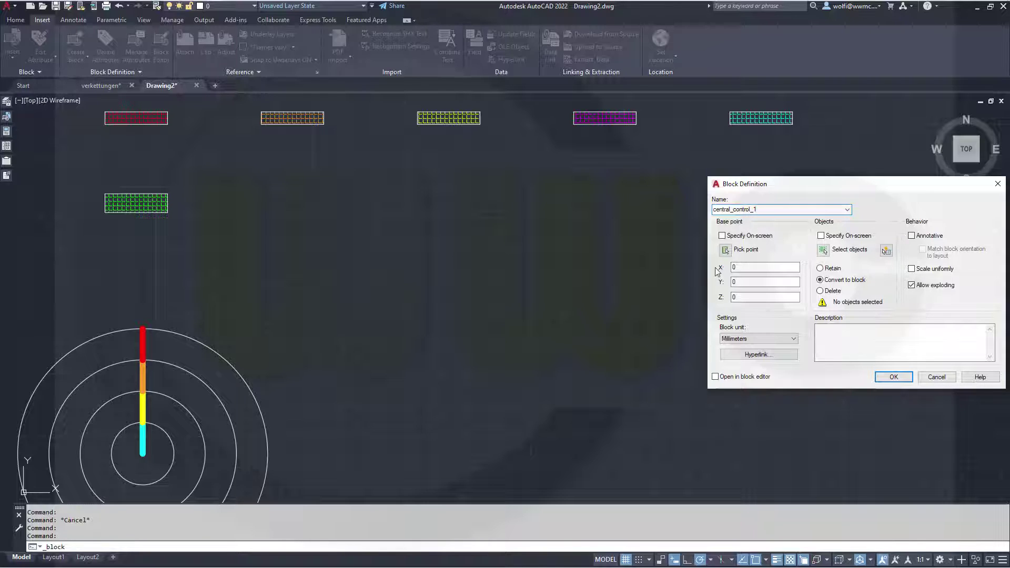
left_click(726, 250)
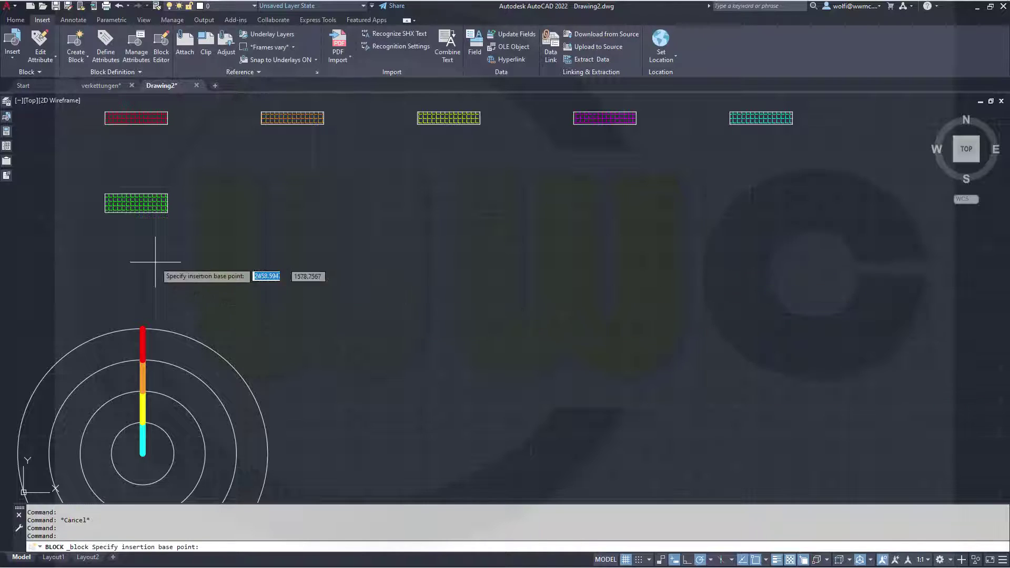
left_click(105, 213)
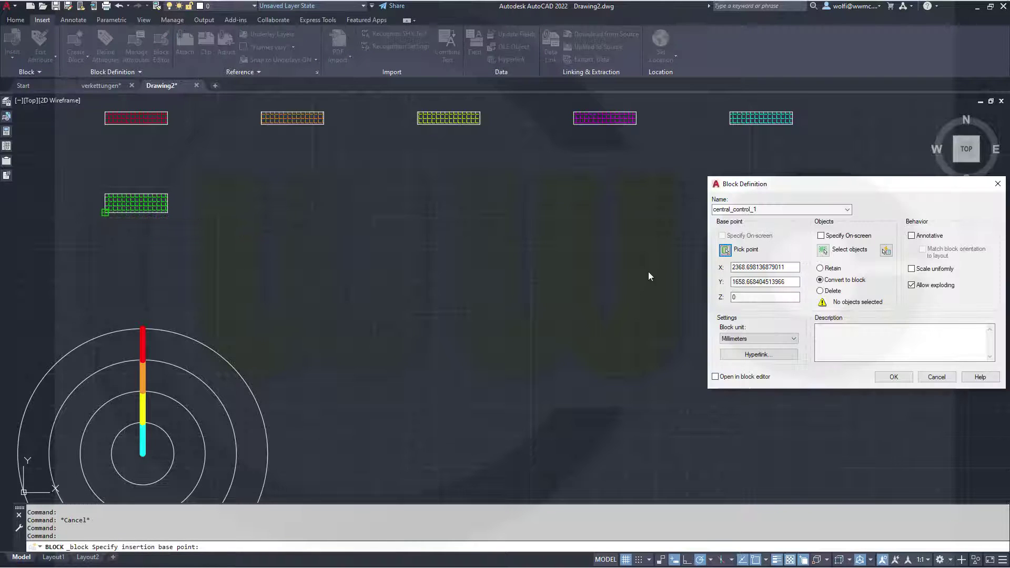
left_click(824, 251)
left_click(832, 233)
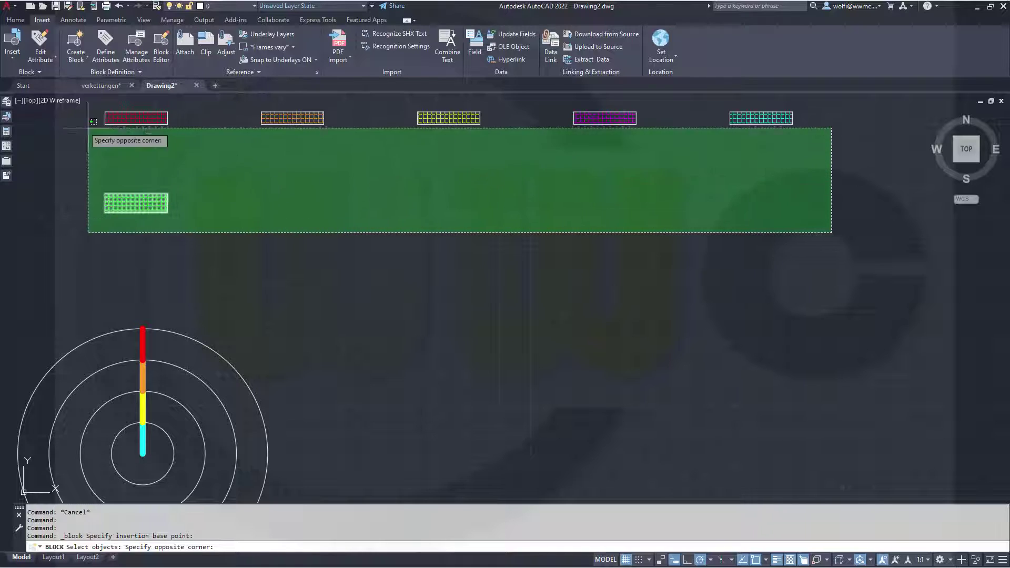
left_click(55, 100)
key("Return")
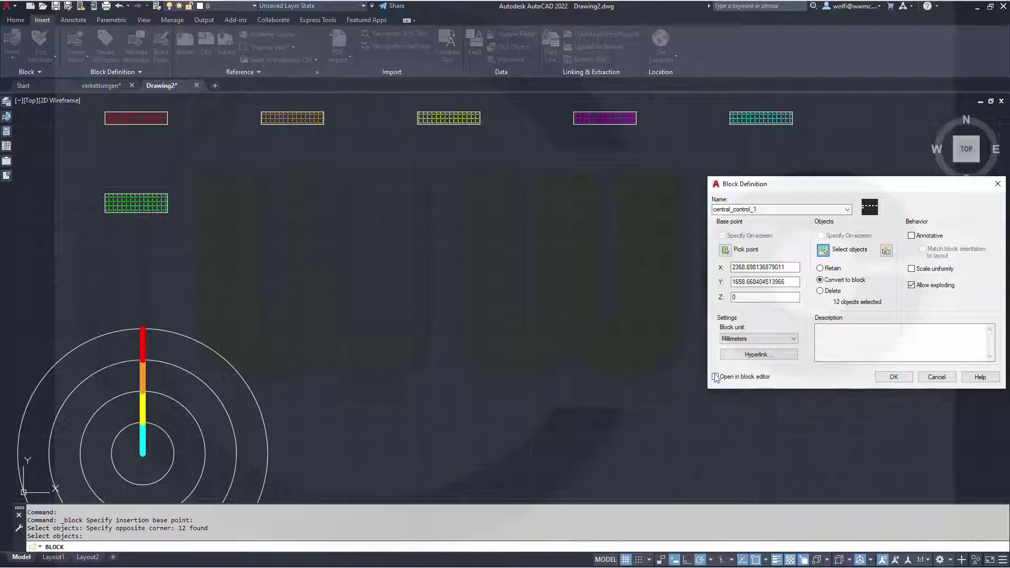
left_click(893, 377)
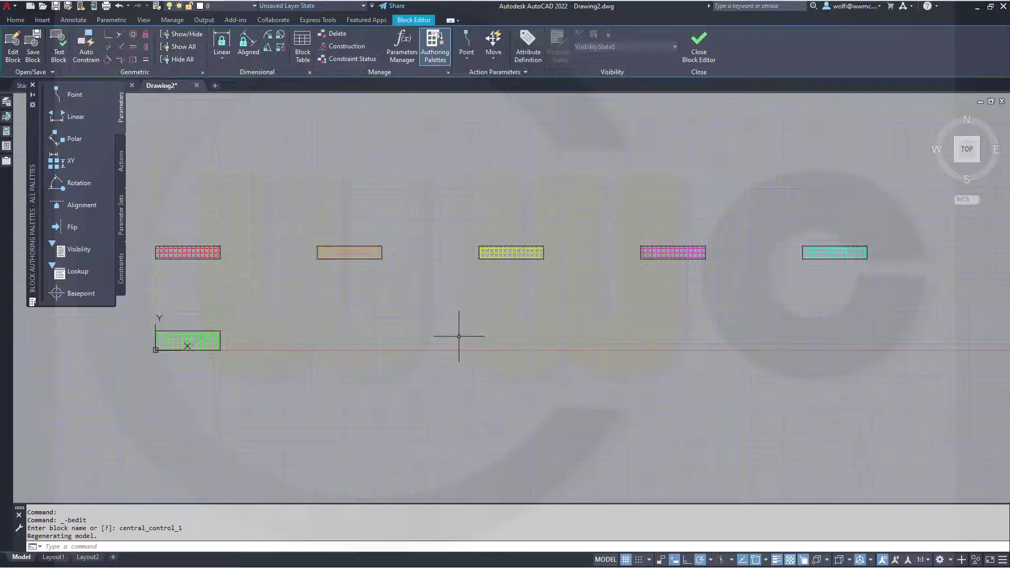
- Add linear parameters Distance1, Distance2 and Distance3 along the red, orange and yellow rectangles' bottom edges
middle_click_drag(511, 316, 593, 300)
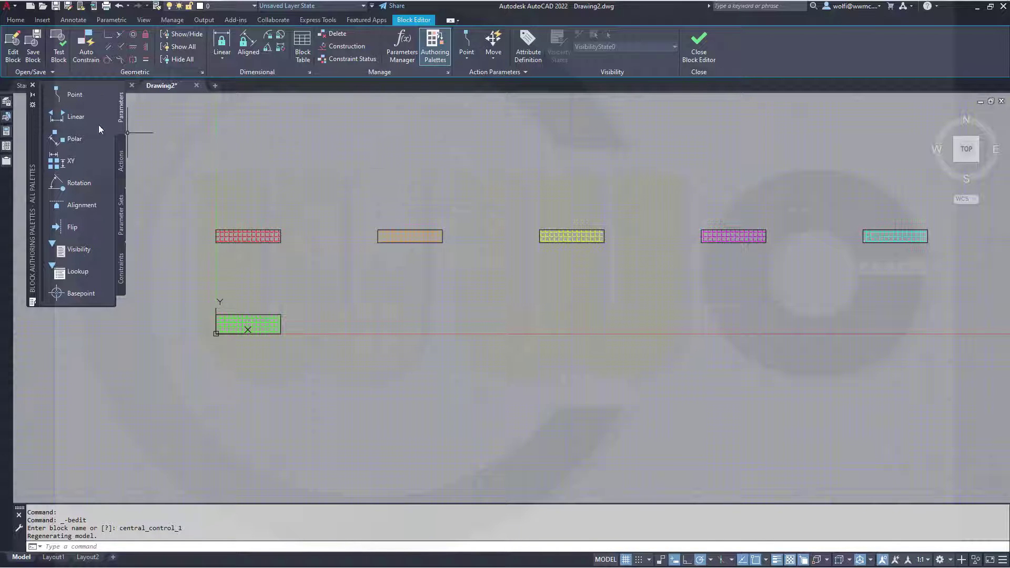
left_click(75, 116)
scroll(186, 259, "up", 2)
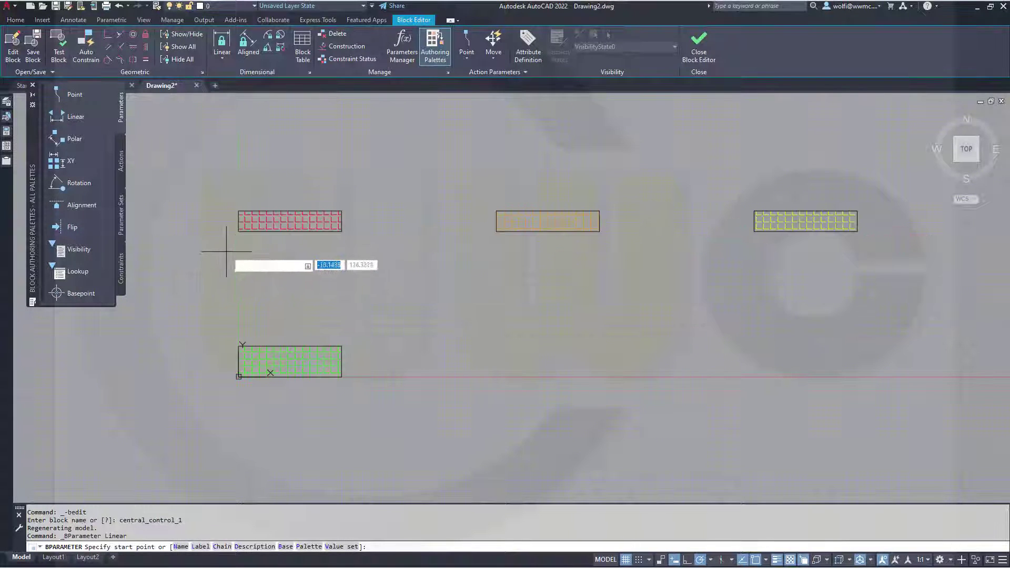
left_click(238, 230)
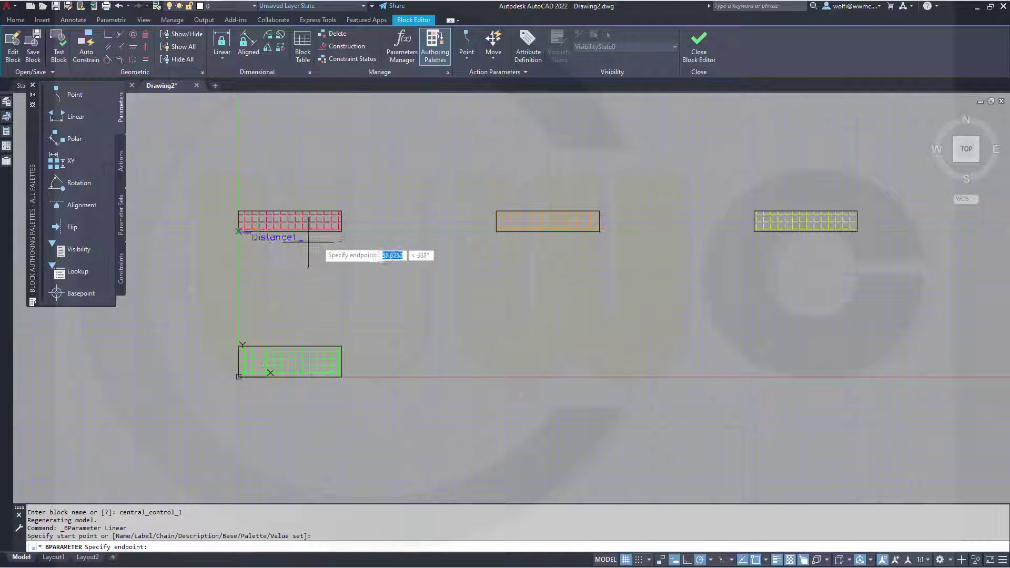
left_click(341, 231)
left_click(342, 253)
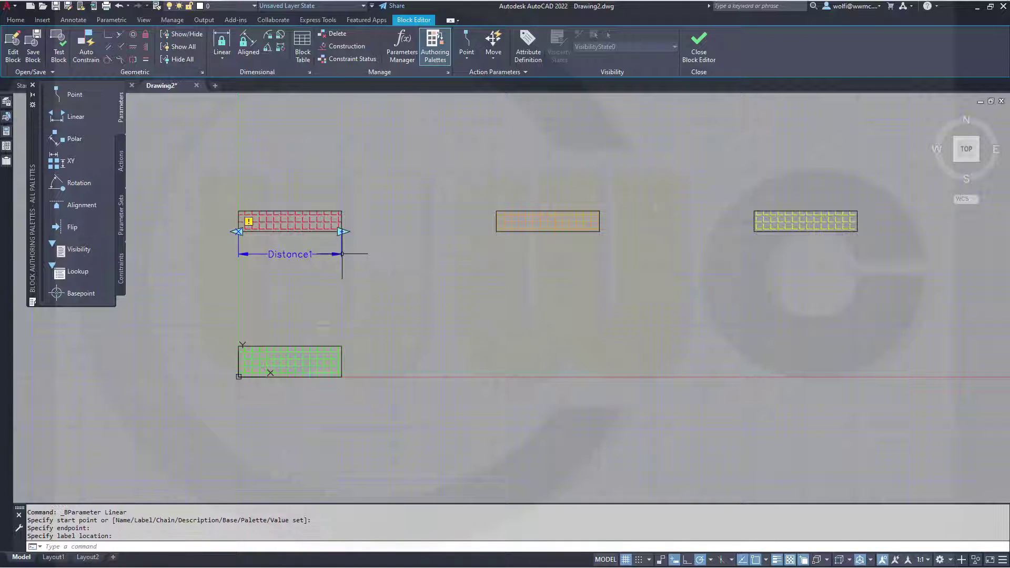
key("Return")
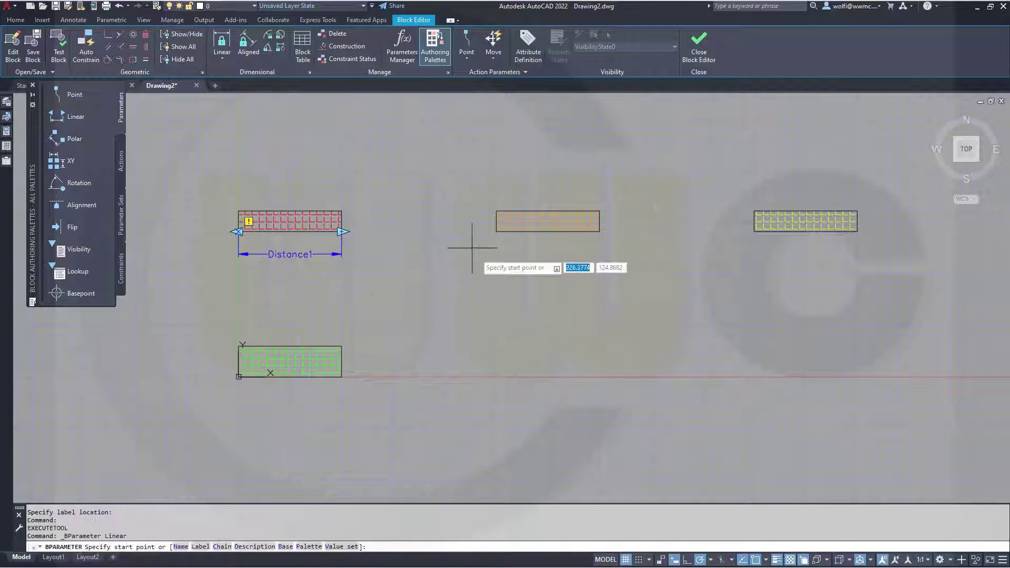
left_click(496, 231)
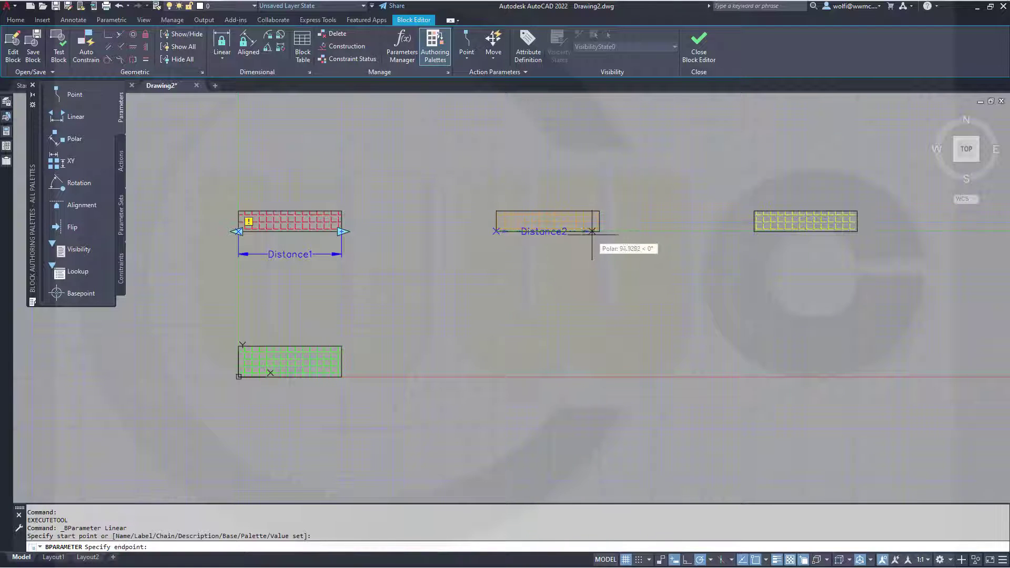
left_click(599, 231)
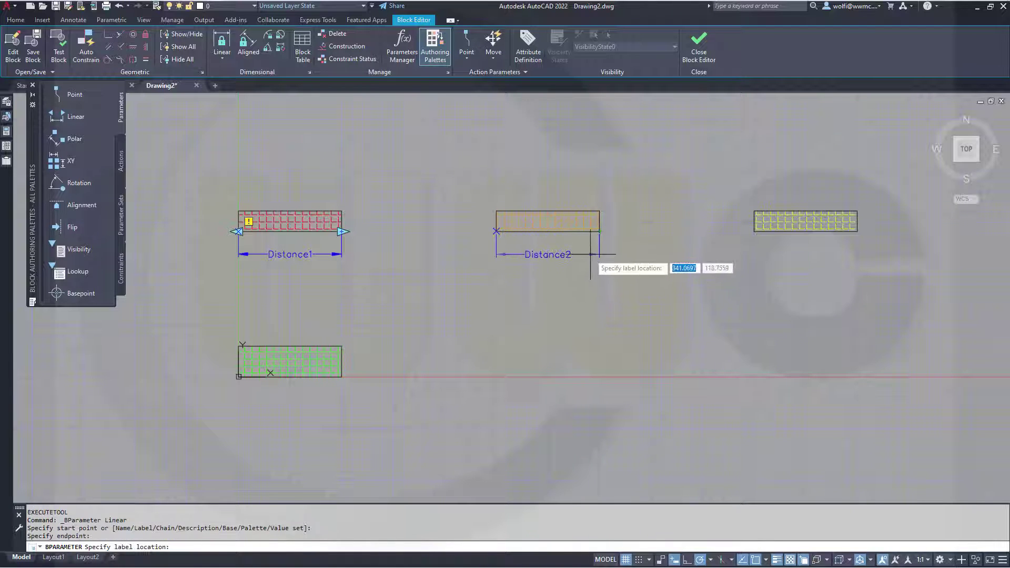
left_click(592, 254)
key("Return")
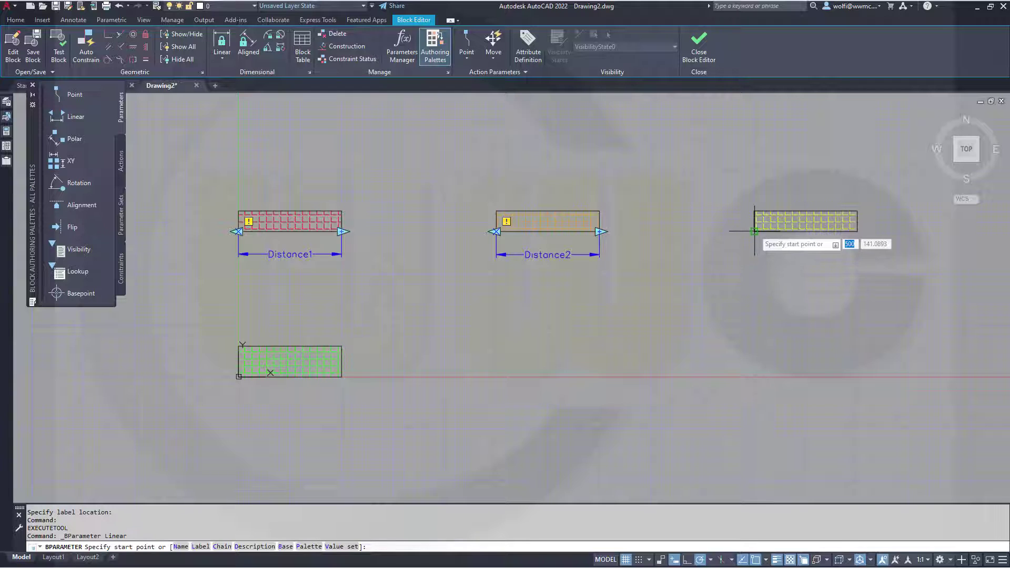
left_click(754, 231)
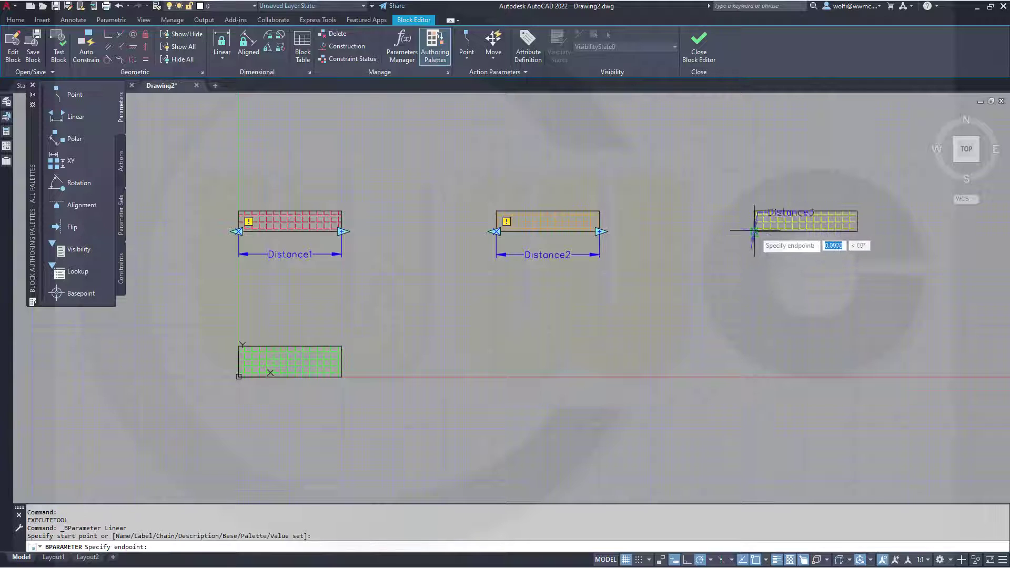
left_click(857, 231)
left_click(855, 255)
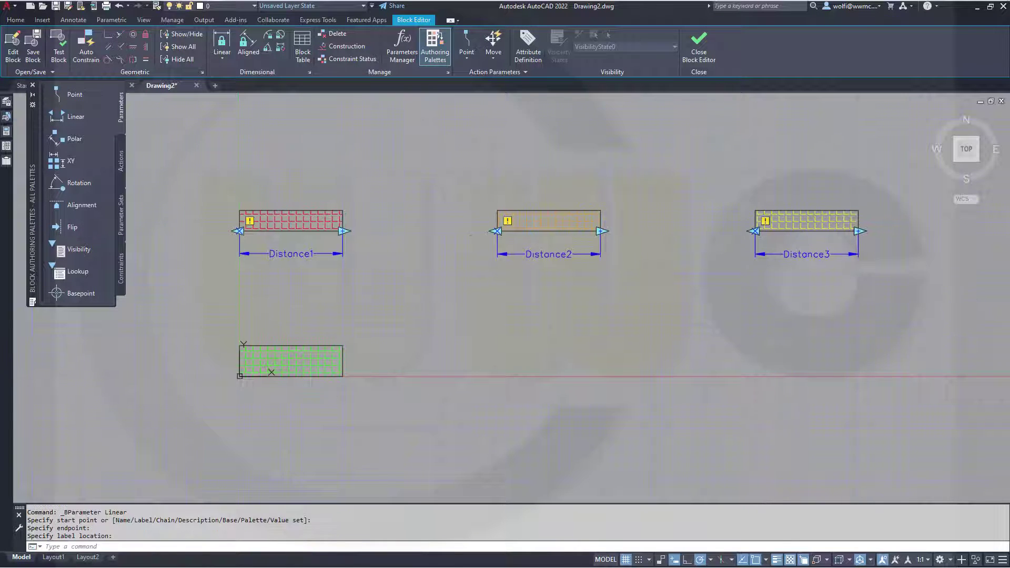
- Add Distance4 and Distance5 along the pink and cyan rectangles' bottom edges
middle_click_drag(891, 276, 532, 338)
key("Return")
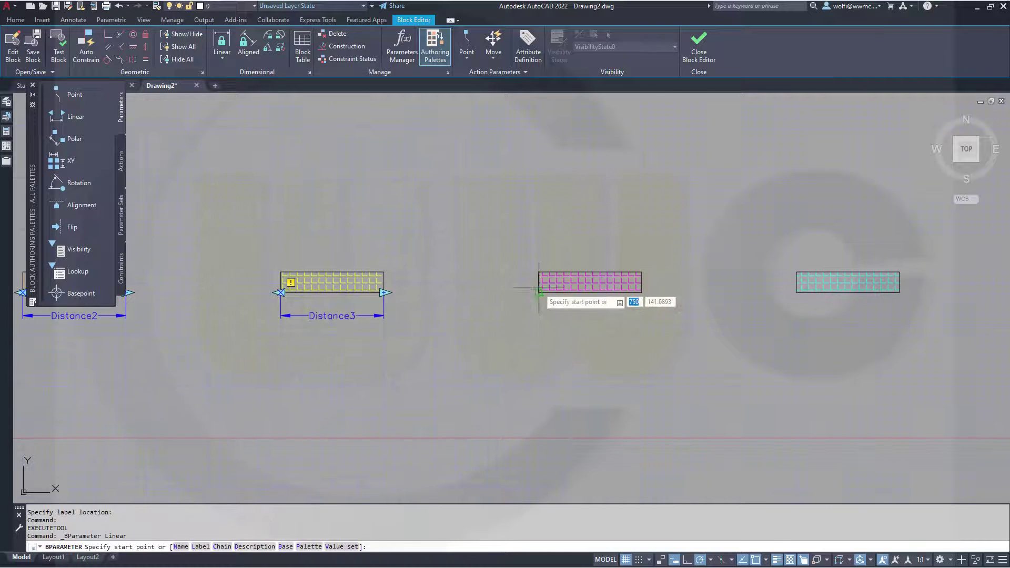
left_click(539, 292)
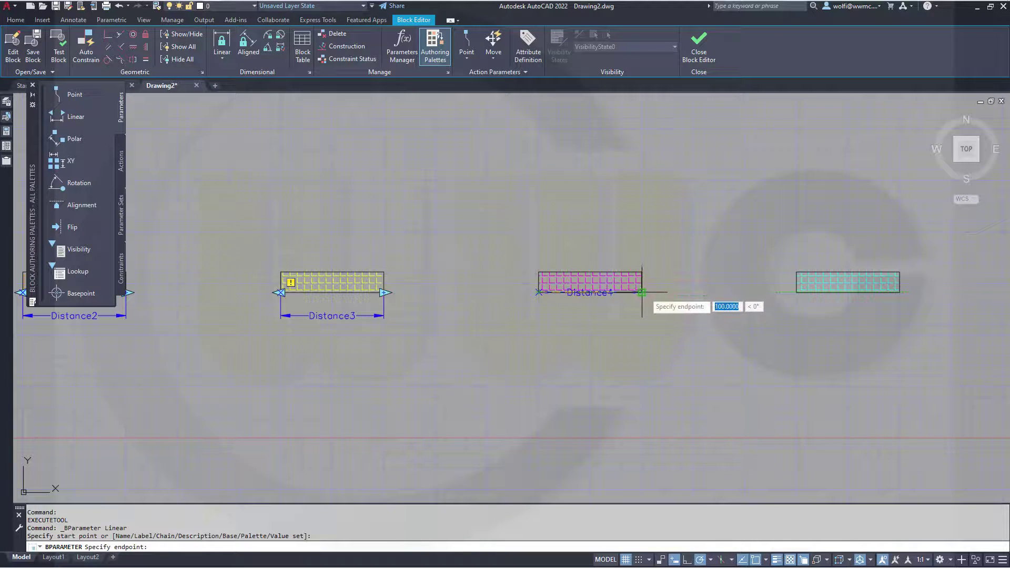
left_click(642, 292)
left_click(646, 317)
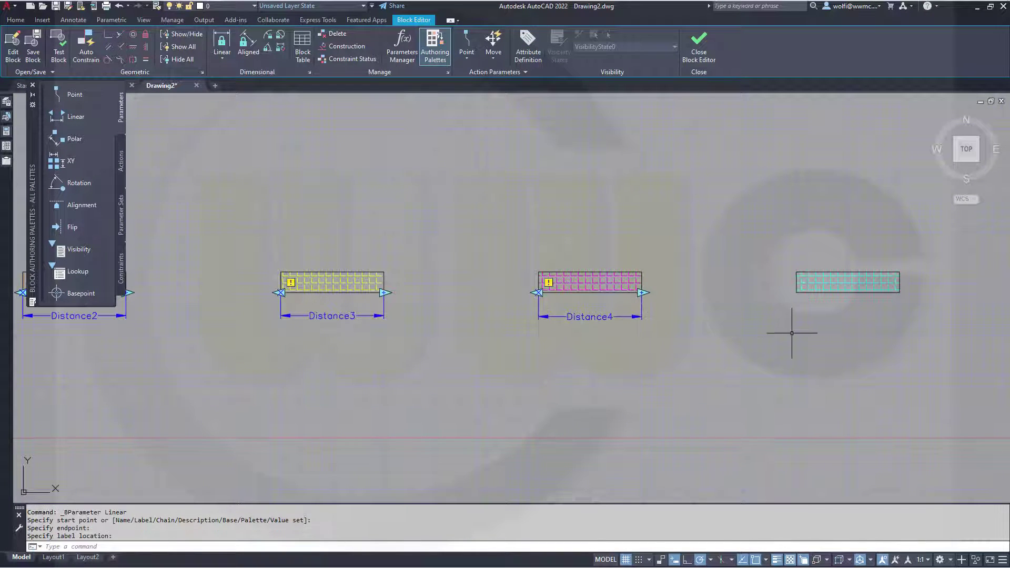
key("Return")
left_click(797, 292)
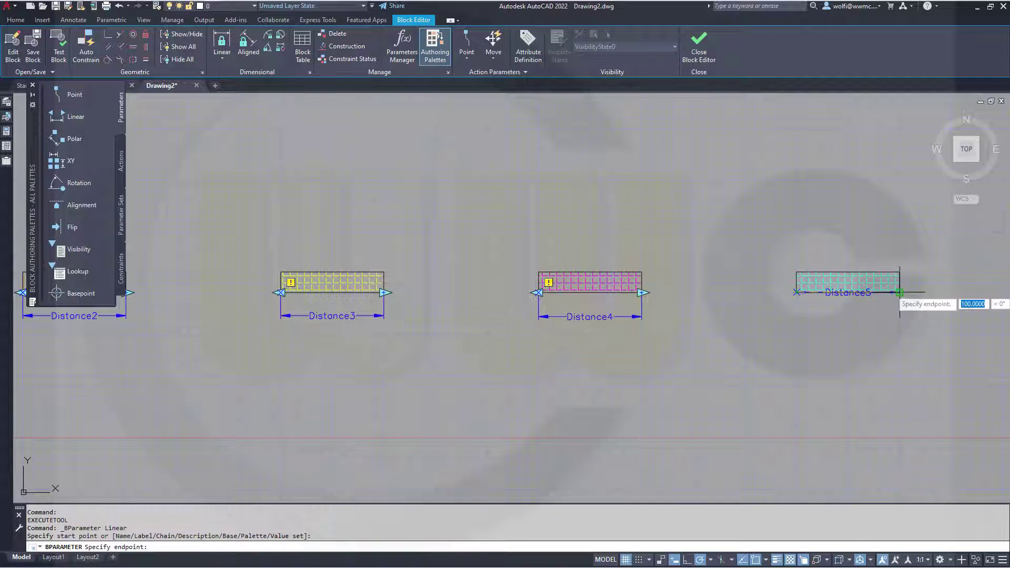
left_click(900, 292)
left_click(886, 313)
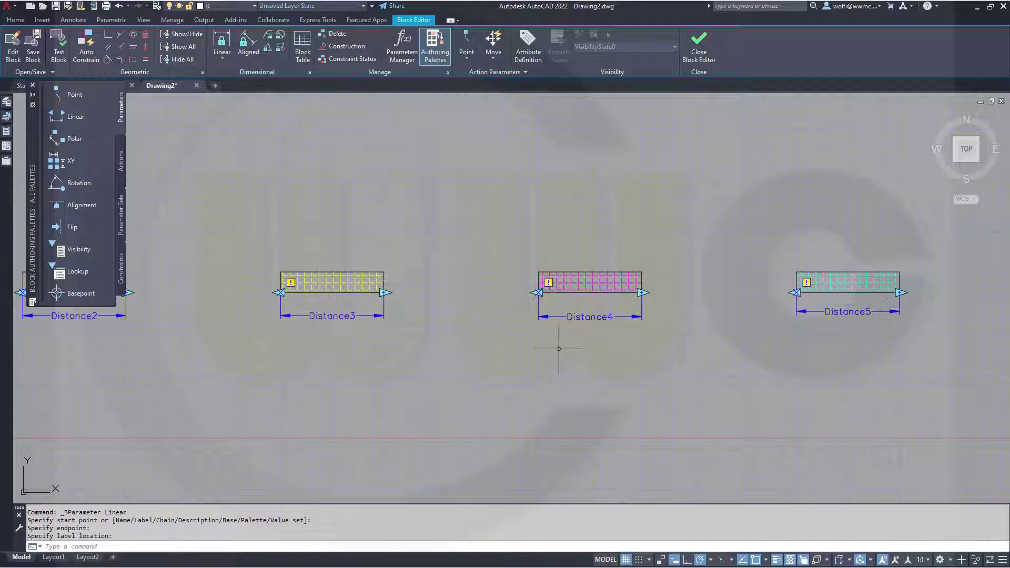
key("Escape")
scroll(395, 368, "down", 4)
scroll(375, 374, "up", 2)
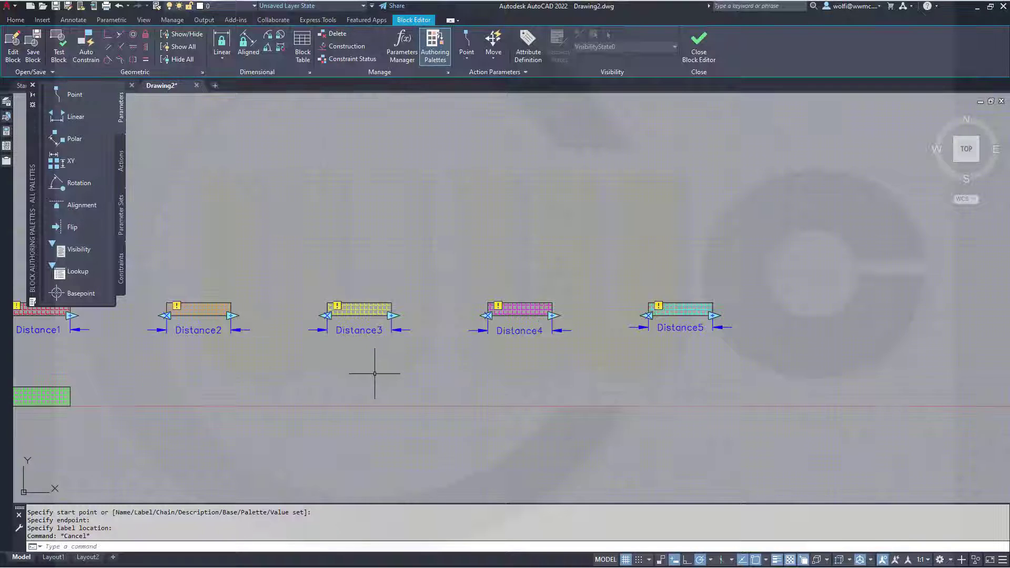
- Select all five Distance parameters with Select Similar and set Number of Grips 1, Chain Actions Yes
left_click(350, 335)
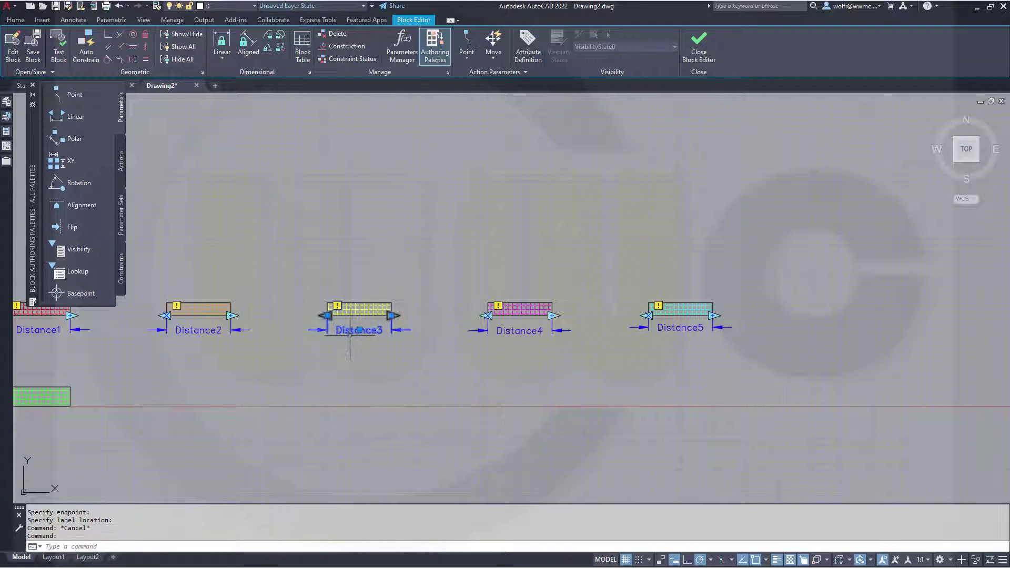
right_click(350, 335)
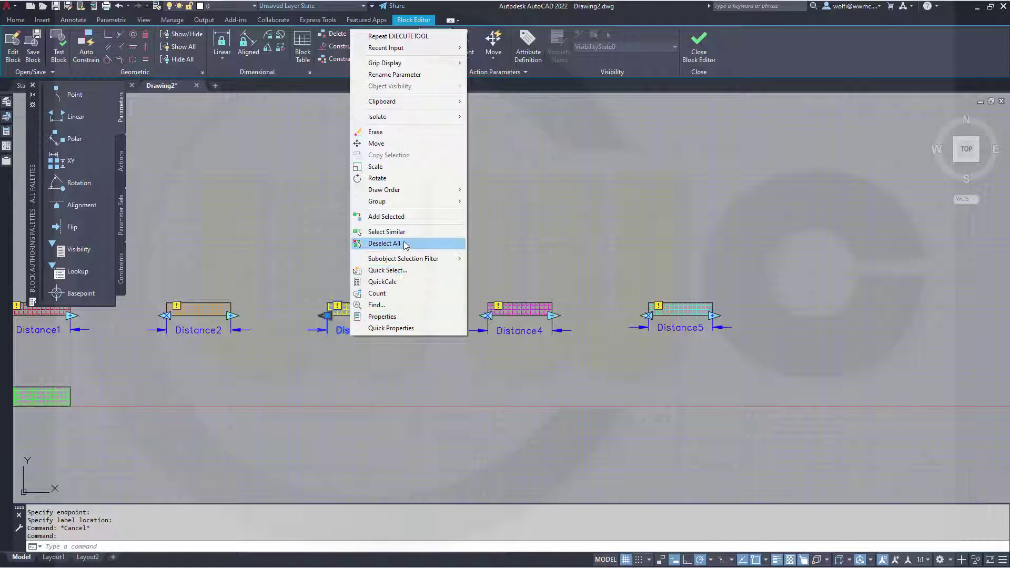
left_click(389, 232)
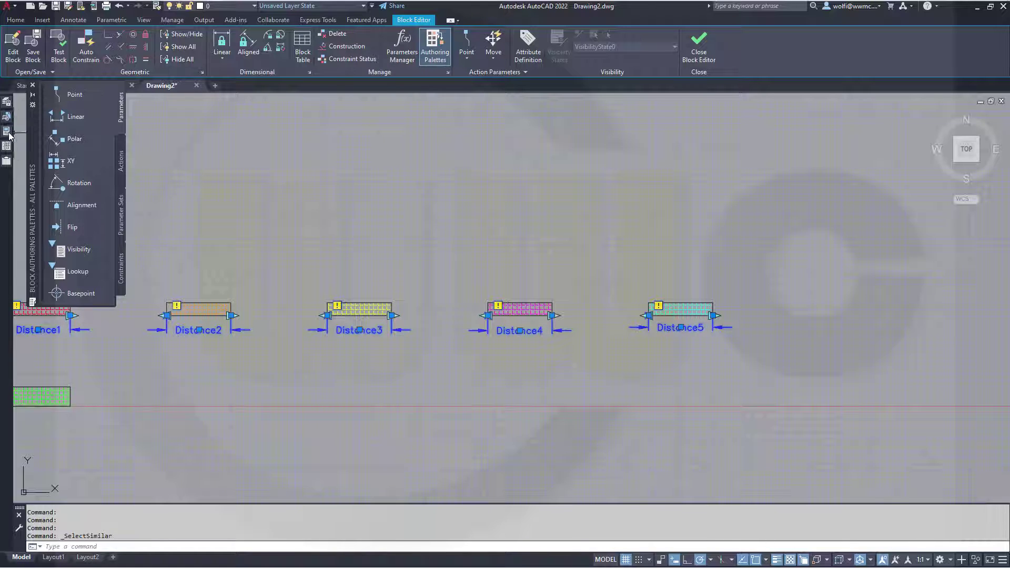
left_click(7, 132)
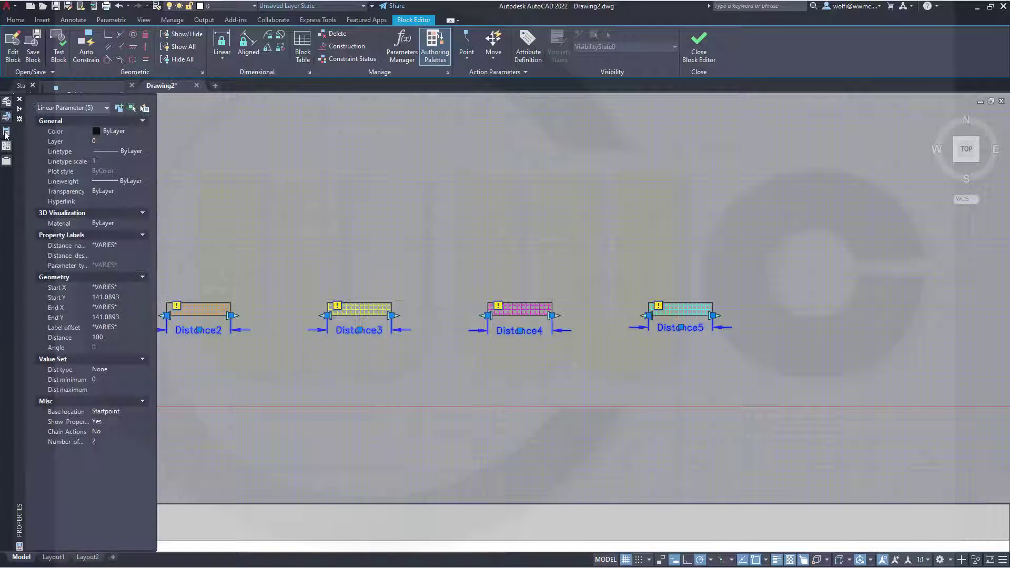
left_click(122, 442)
left_click(142, 441)
left_click(137, 437)
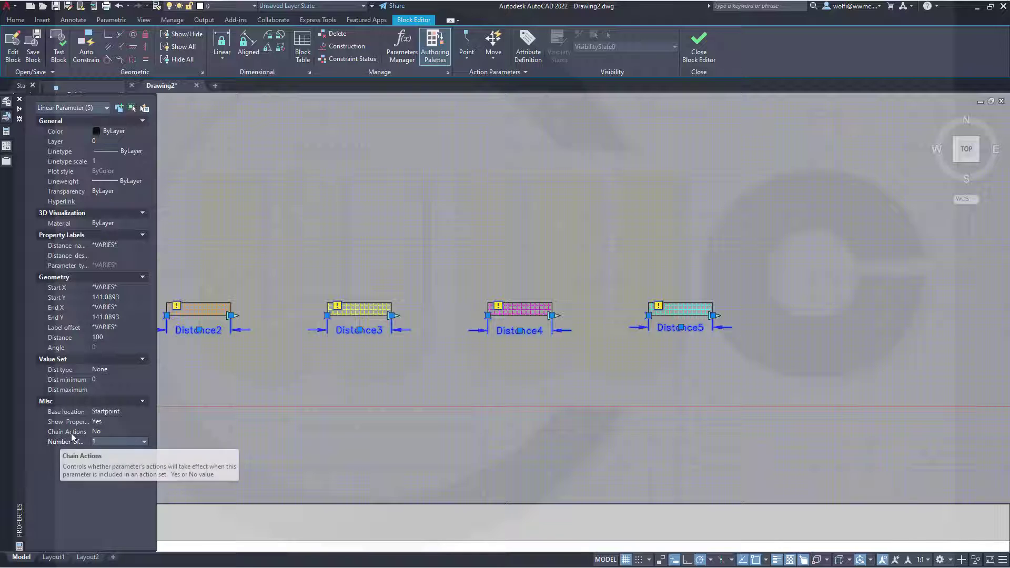
left_click(144, 431)
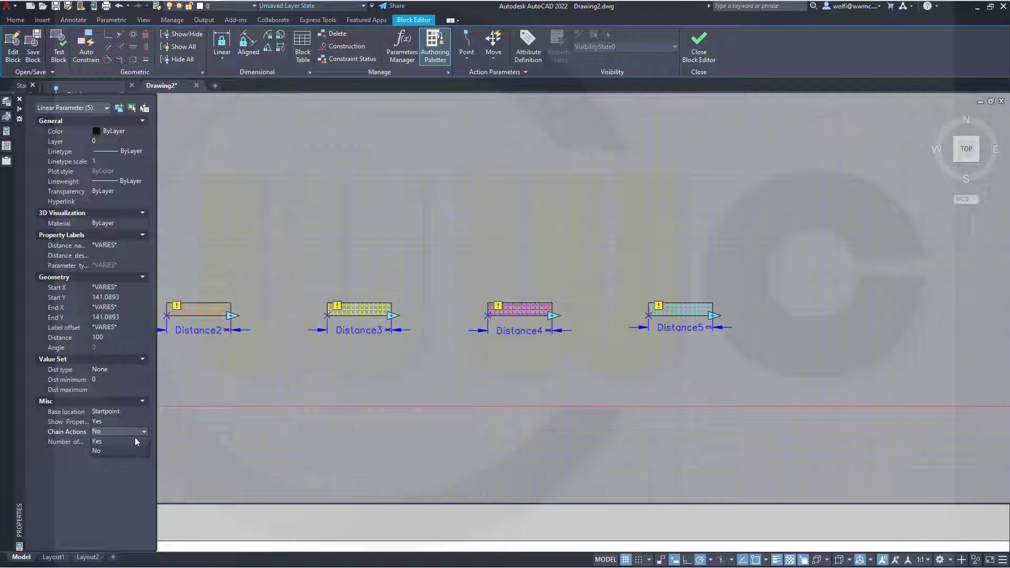
left_click(129, 441)
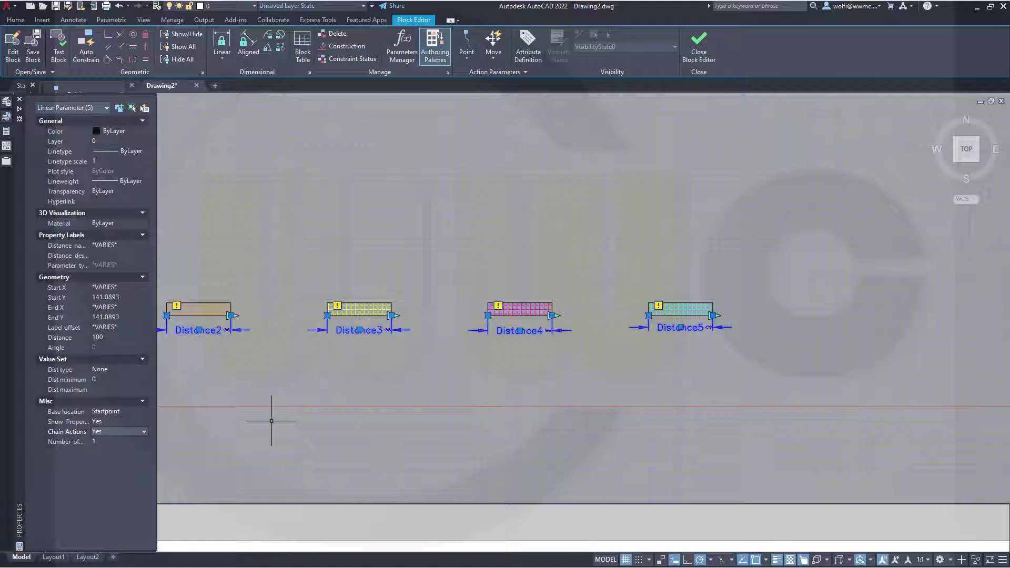
key("ctrl+z")
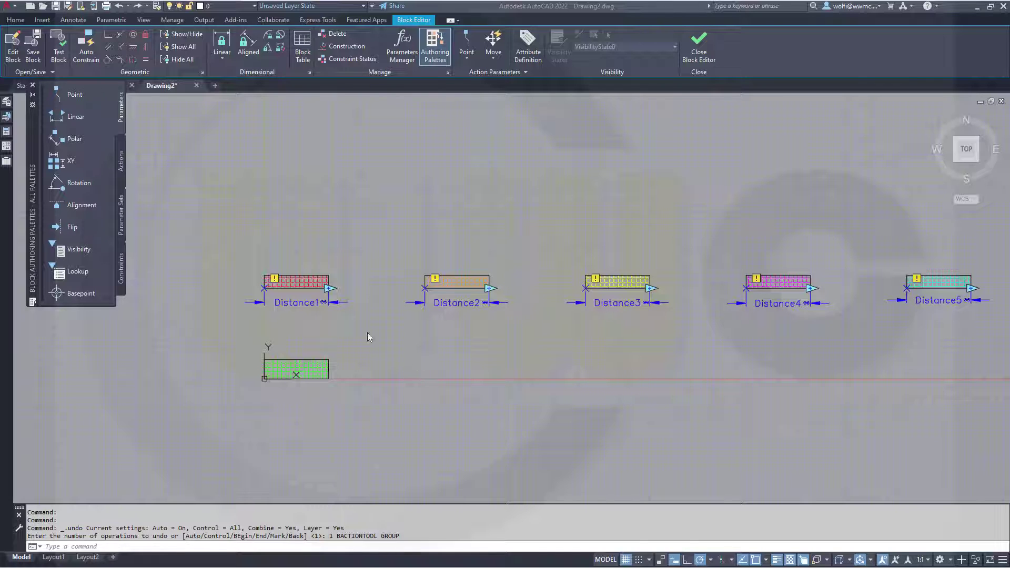
- Add a Stretch action on Distance1 covering the red rectangle's right end
left_click(120, 167)
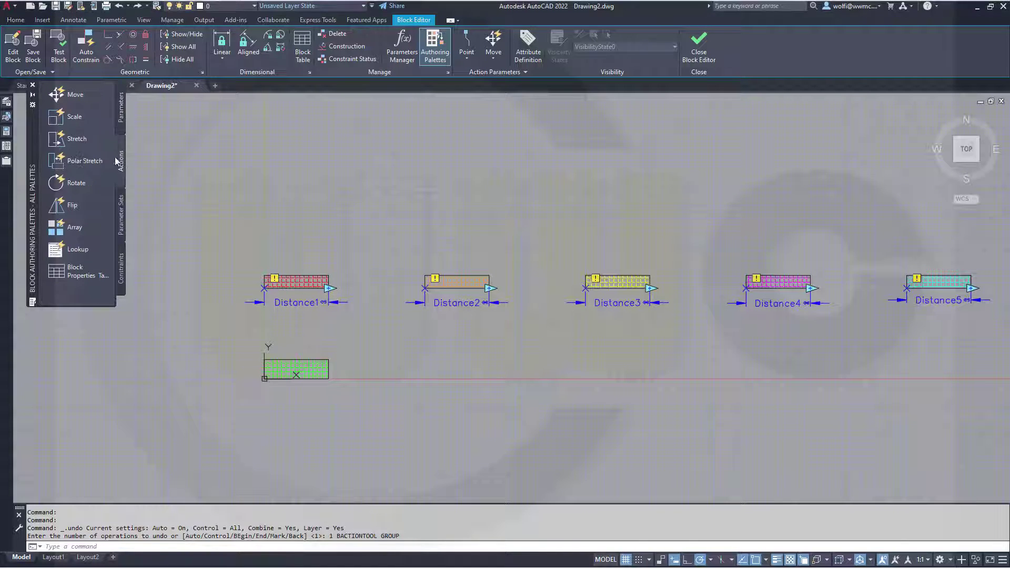
left_click(77, 138)
scroll(316, 331, "up", 4)
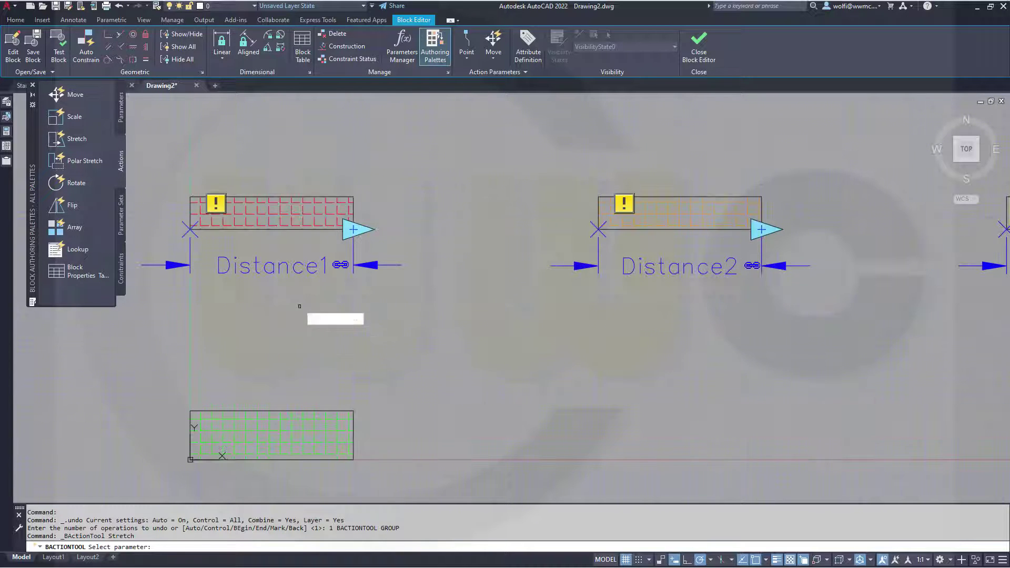
left_click(305, 265)
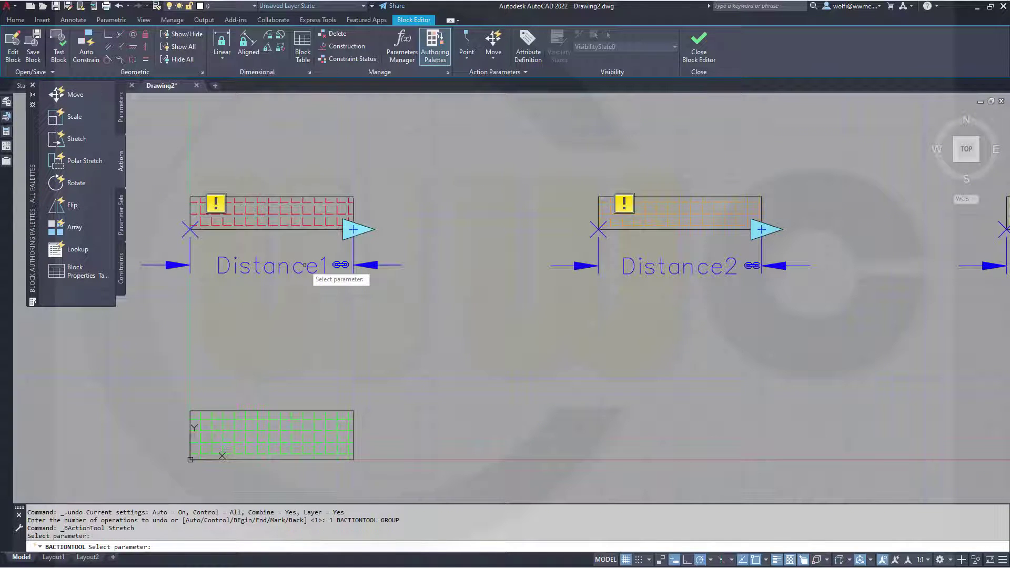
left_click(353, 266)
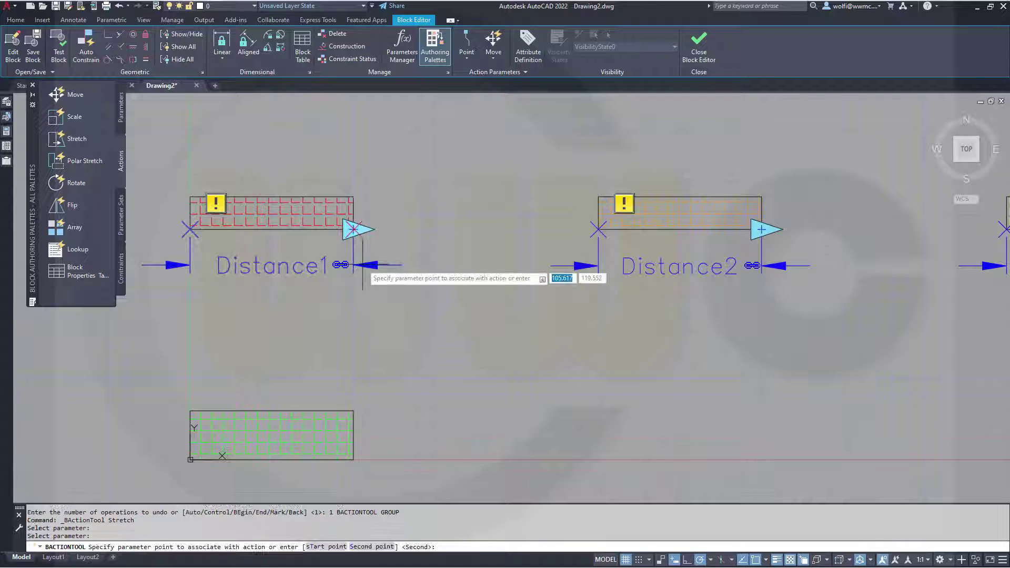
left_click(354, 230)
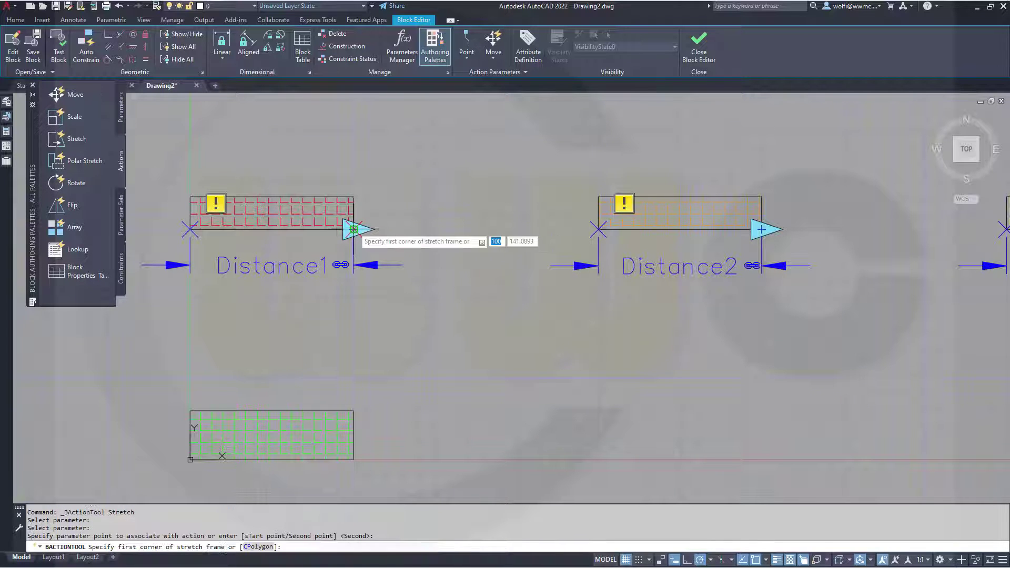
left_click(429, 298)
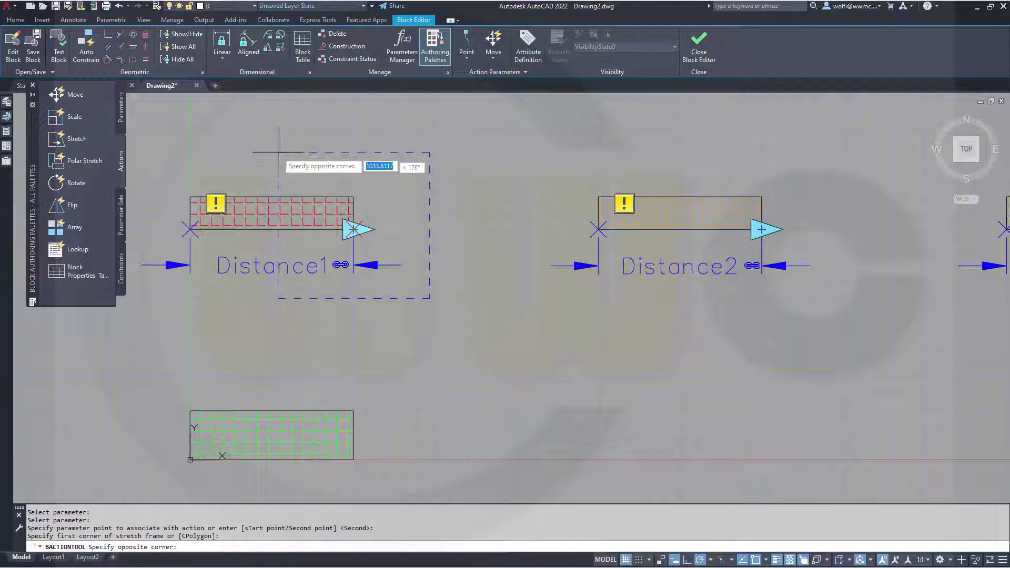
left_click(272, 134)
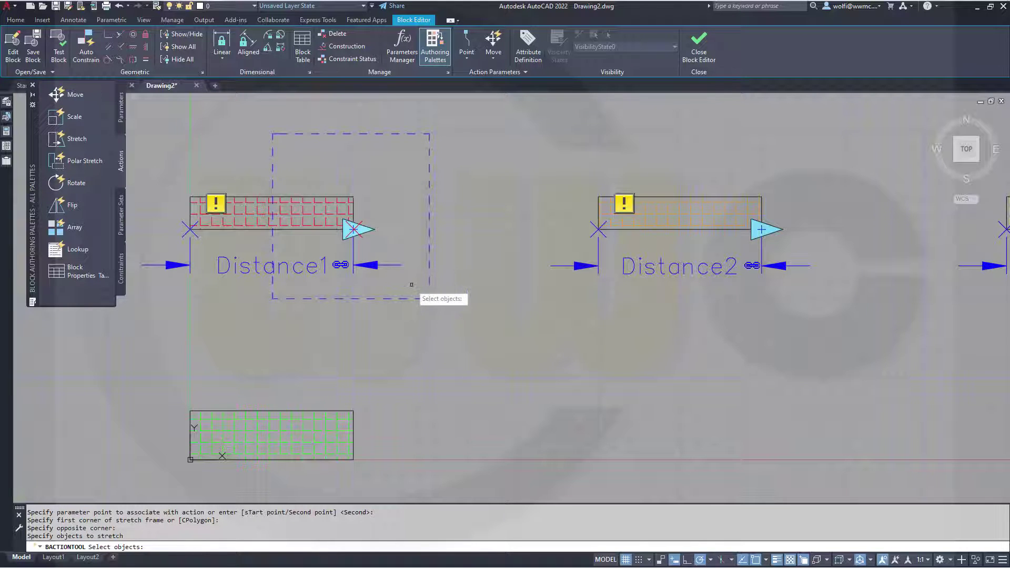
left_click(417, 293)
left_click(297, 154)
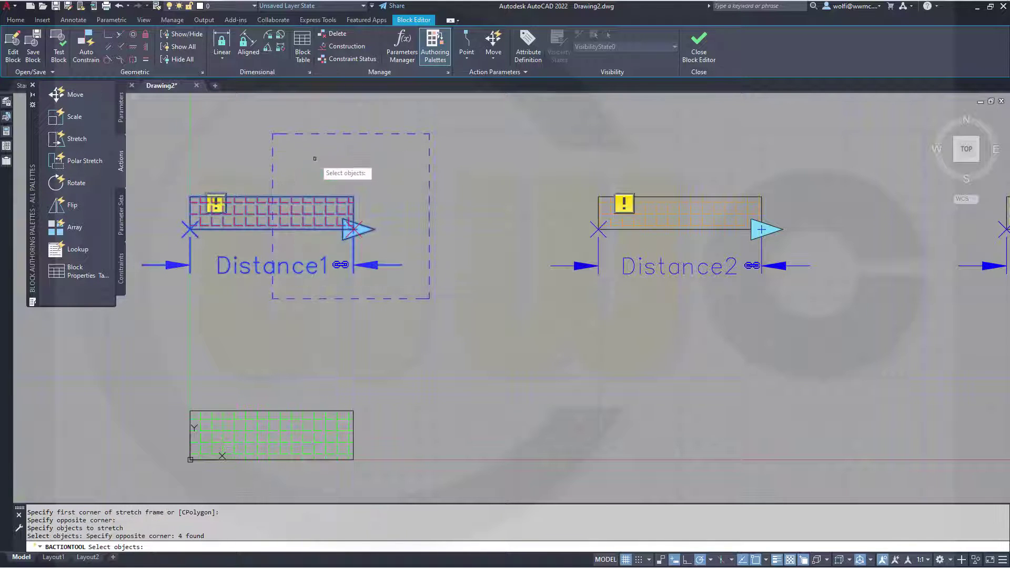
key("Return")
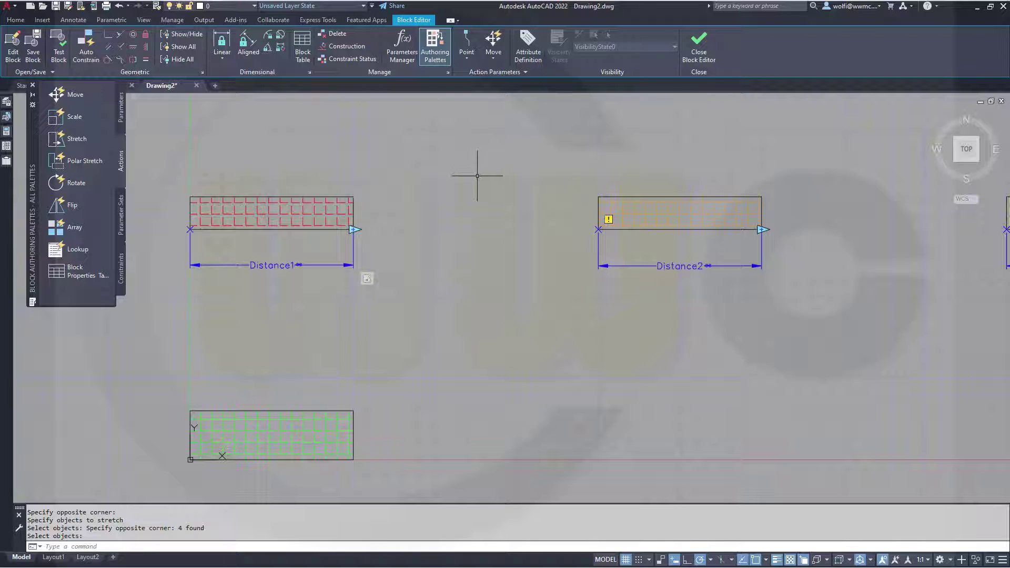
- Add a Stretch action on Distance2 covering the orange rectangle's right end
key("Return")
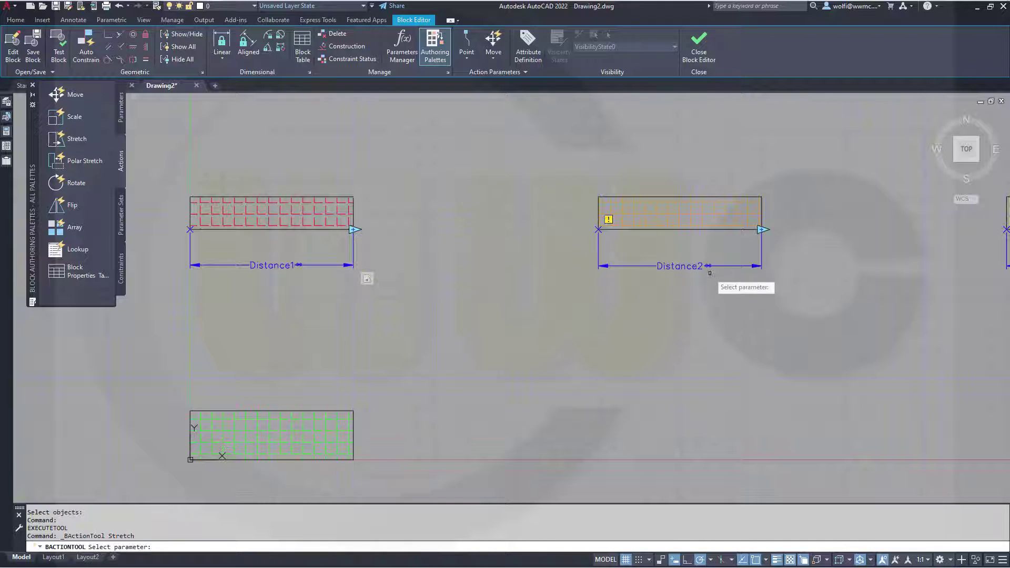
left_click(707, 266)
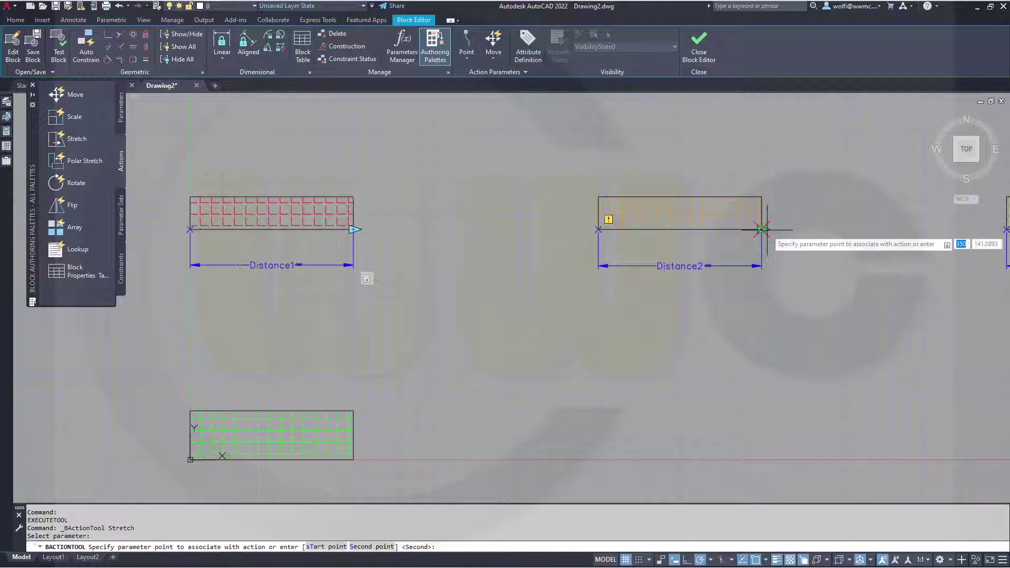
left_click(762, 230)
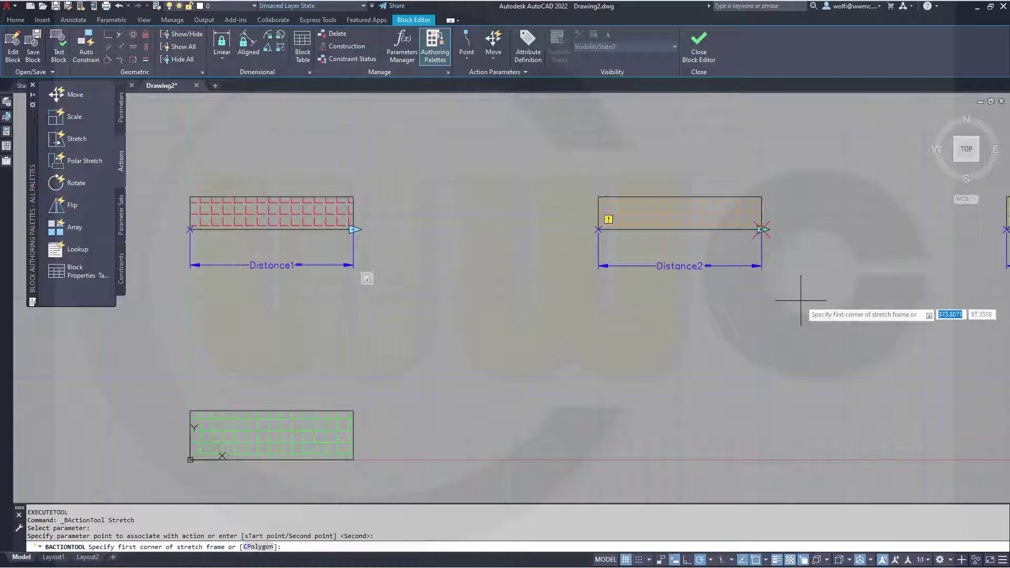
left_click(775, 278)
left_click(682, 159)
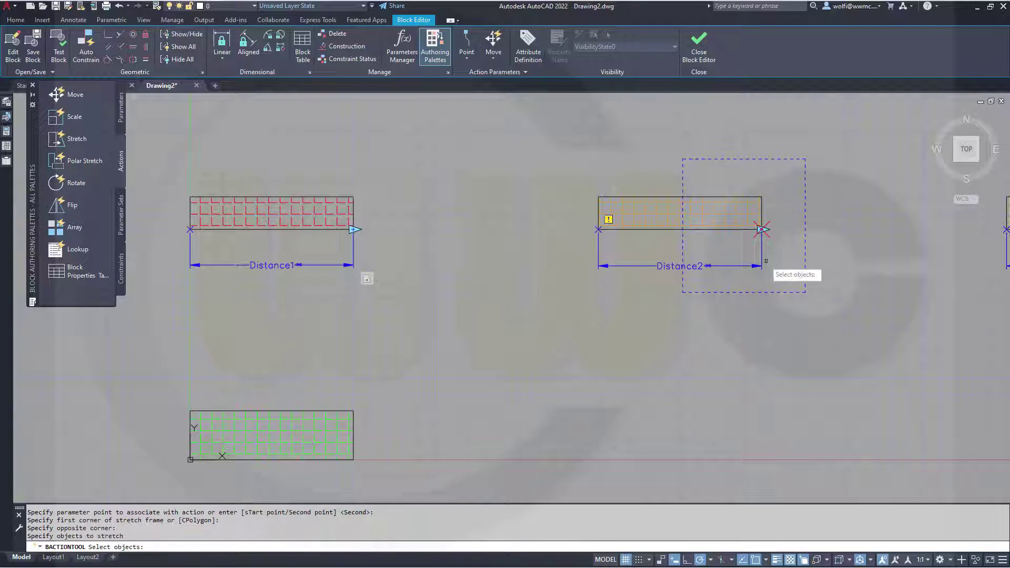
left_click(783, 279)
left_click(680, 163)
key("Return")
- Add a Stretch action on Distance3 covering its rectangle's right end
scroll(839, 255, "down", 2)
mouse_move(901, 327)
middle_mouse_down()
mouse_move(639, 381)
mouse_move(421, 361)
middle_mouse_up()
key("Return")
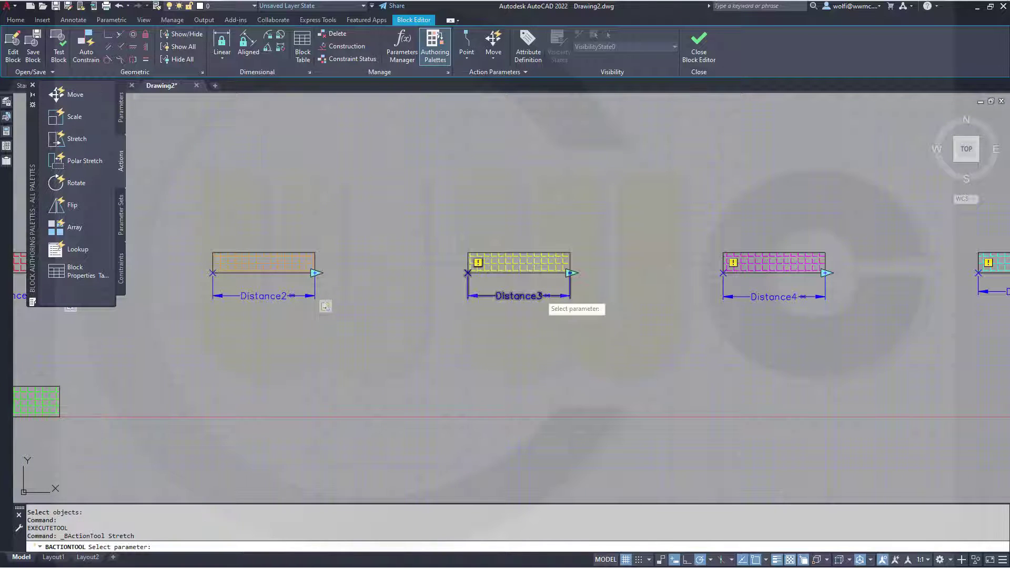
left_click(550, 296)
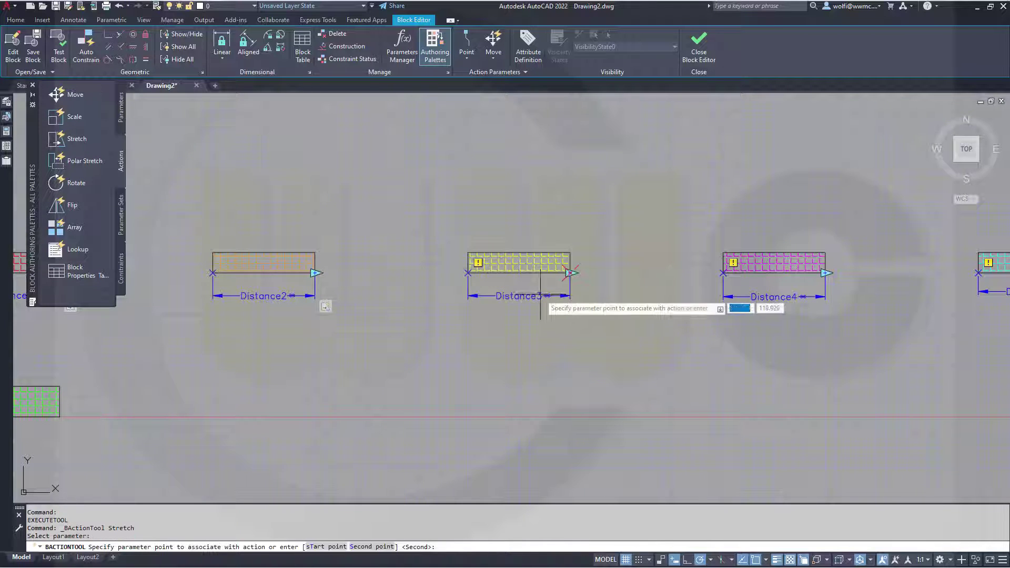
left_click(570, 273)
left_click(595, 309)
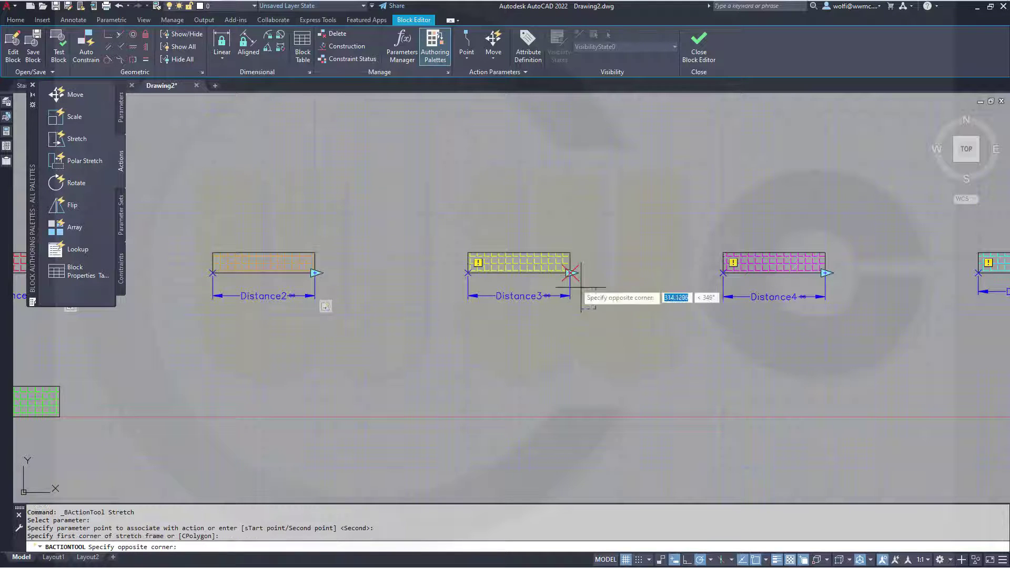
left_click(514, 229)
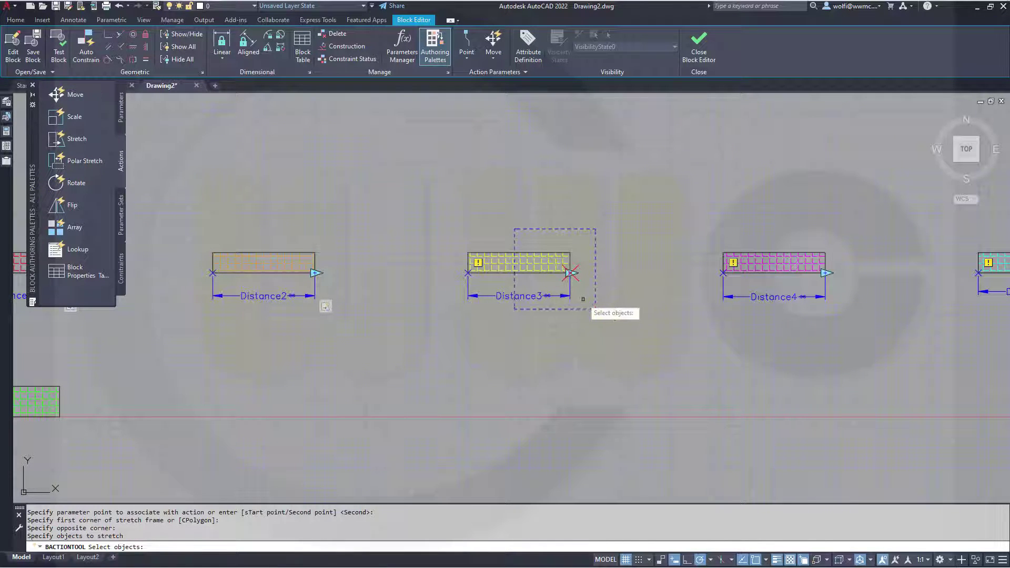
left_click(580, 291)
left_click(530, 244)
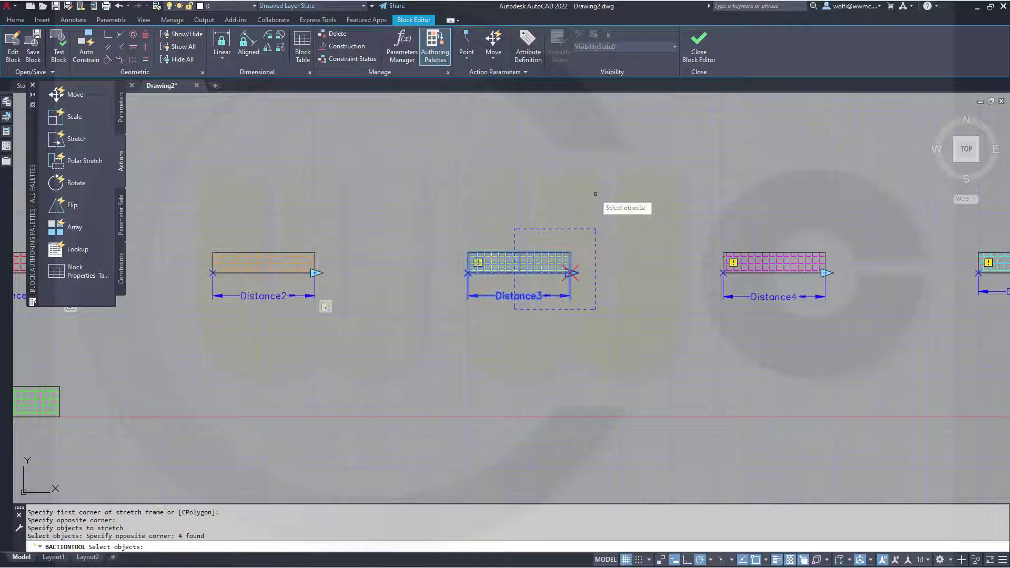
key("Return")
key("Return")
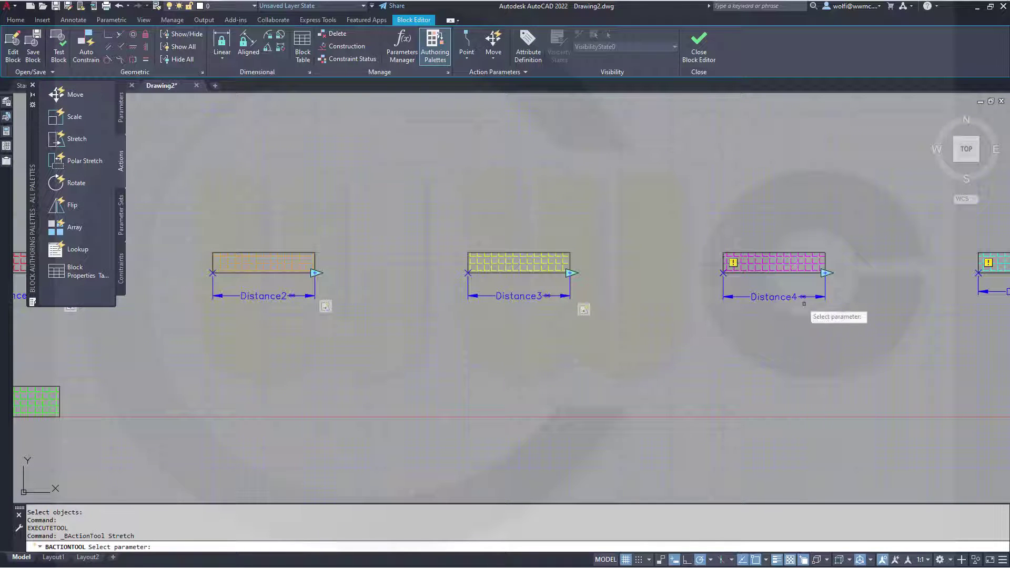
- Add a Stretch action on Distance4 covering its rectangle's right end
left_click(799, 297)
left_click(825, 273)
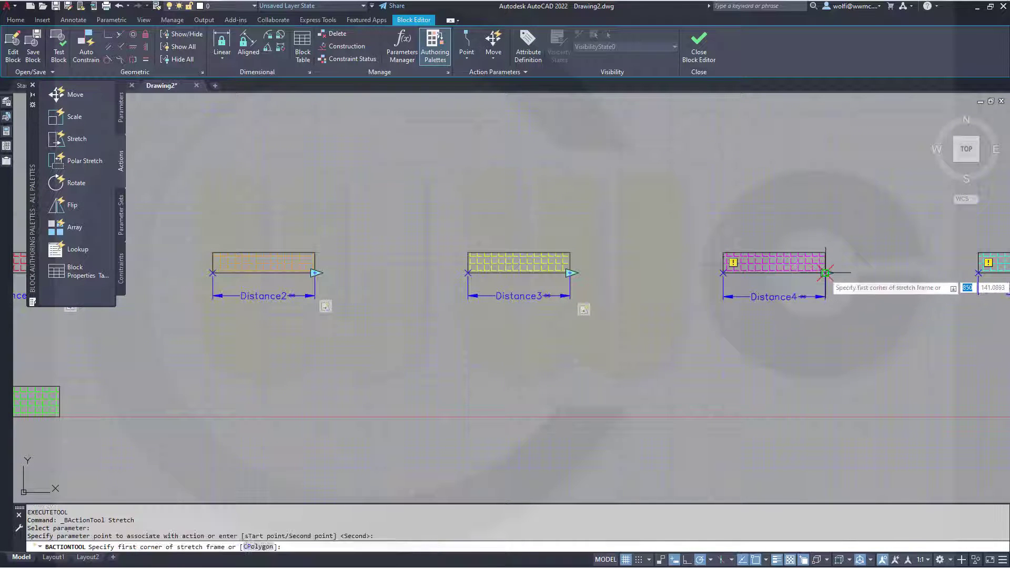
left_click(863, 315)
left_click(764, 221)
left_click(845, 305)
left_click(799, 261)
key("Return")
- Add a Stretch action on Distance5 covering its rectangle's right end
middle_click_drag(909, 304, 594, 346)
key("Return")
key("Return")
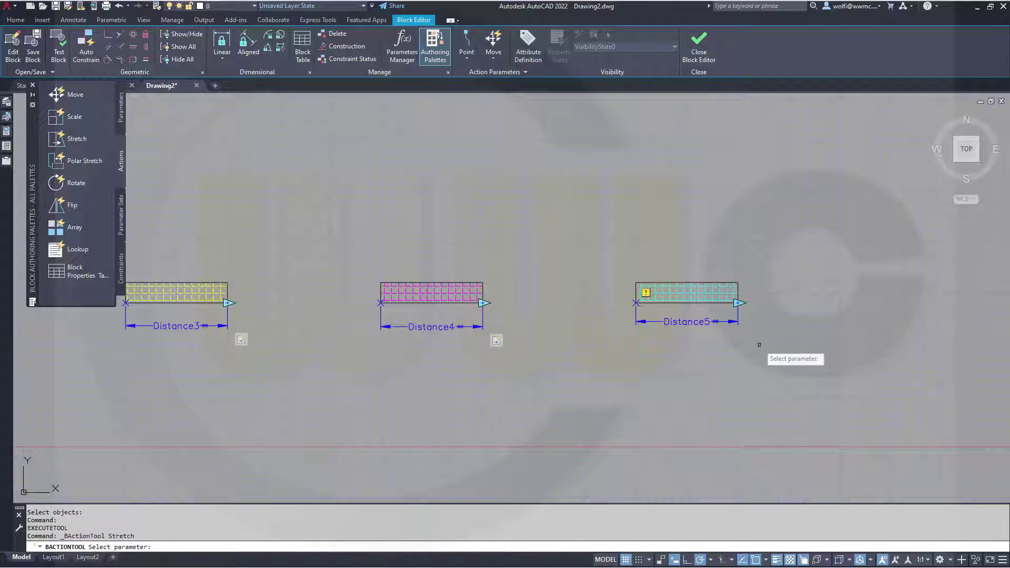
left_click(719, 322)
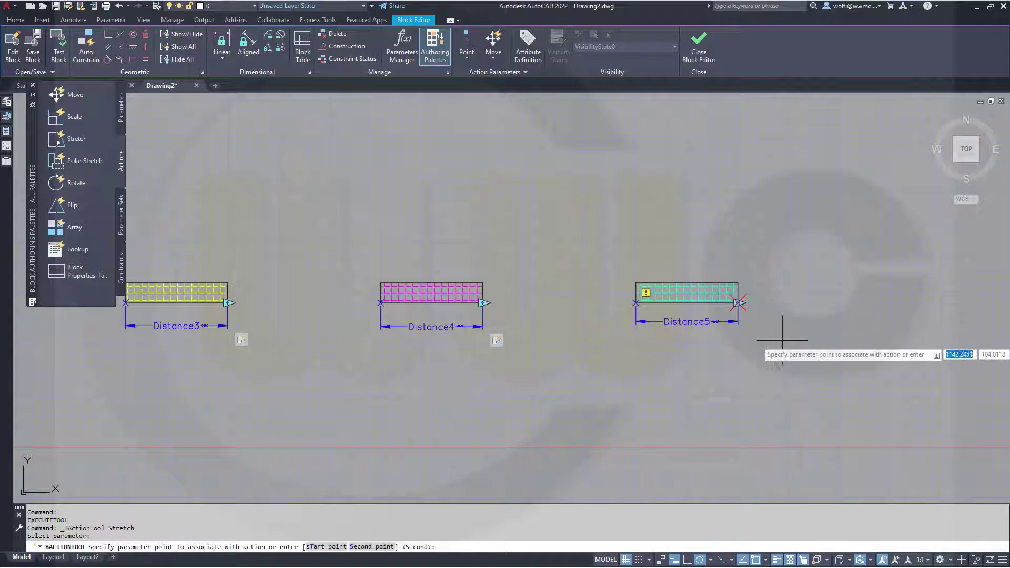
left_click(738, 303)
left_click(794, 348)
left_click(684, 241)
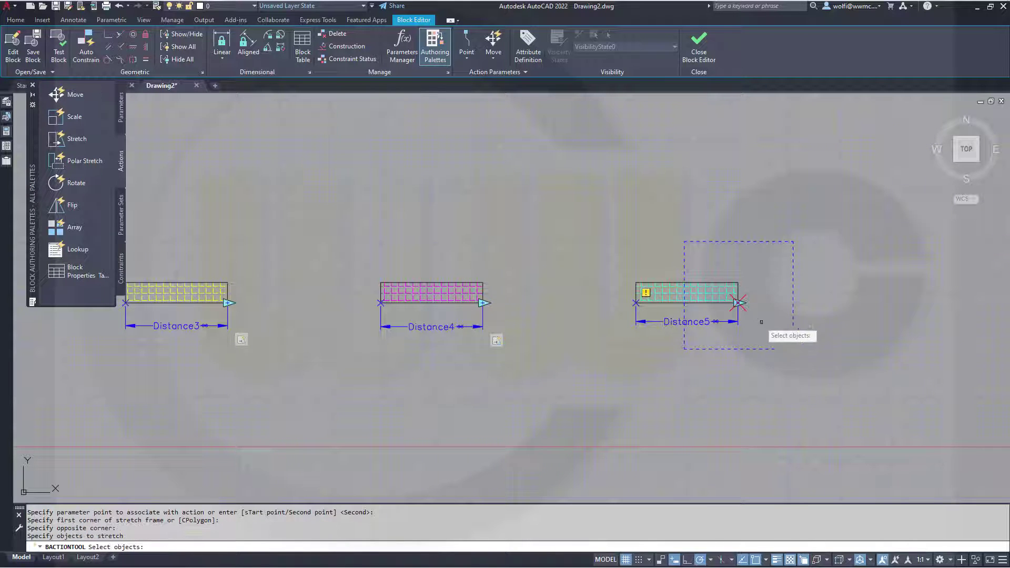
left_click(771, 333)
left_click(702, 254)
key("Return")
scroll(553, 311, "down", 4)
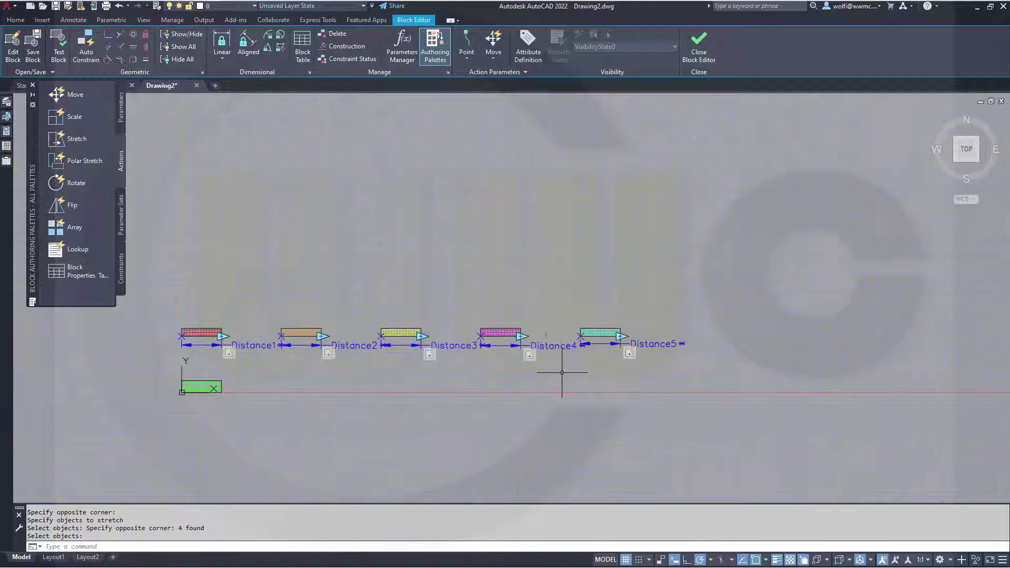
- Select all five Distance parameters and set Dist type Increment, minimum 100, maximum 200, increment 10
left_click(453, 345)
right_click(454, 345)
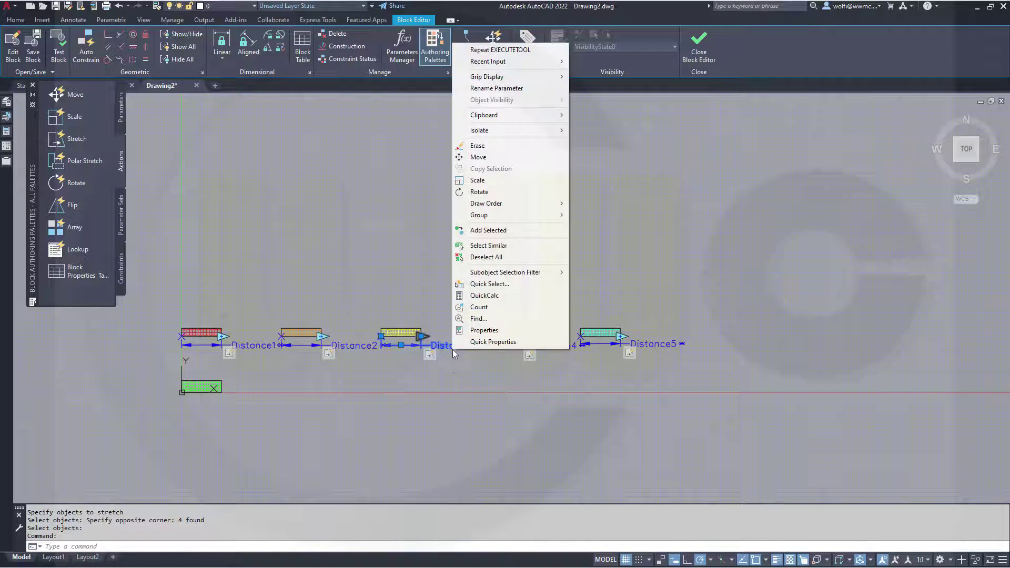
left_click(487, 246)
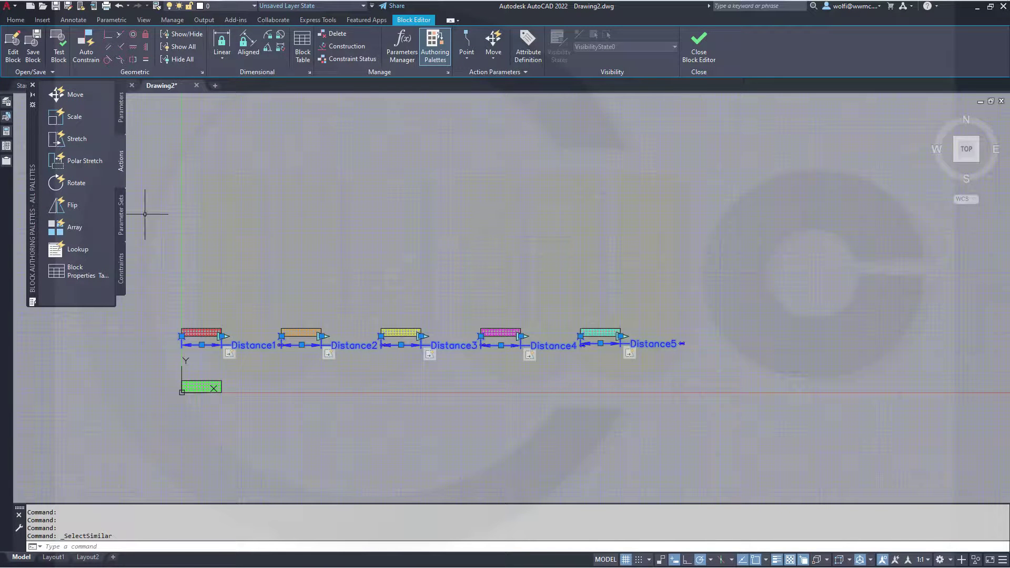
left_click(7, 161)
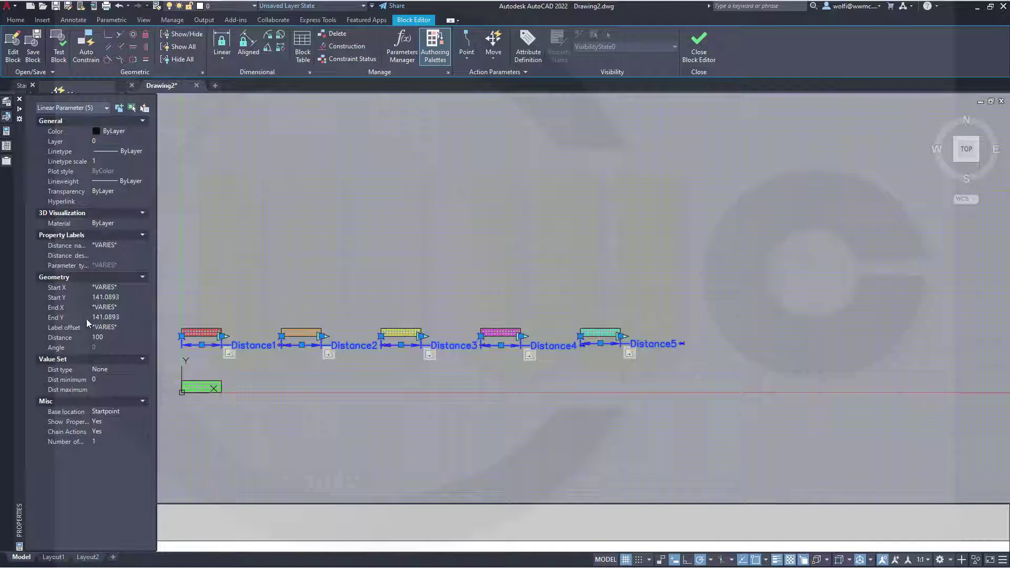
left_click(144, 369)
left_click(142, 369)
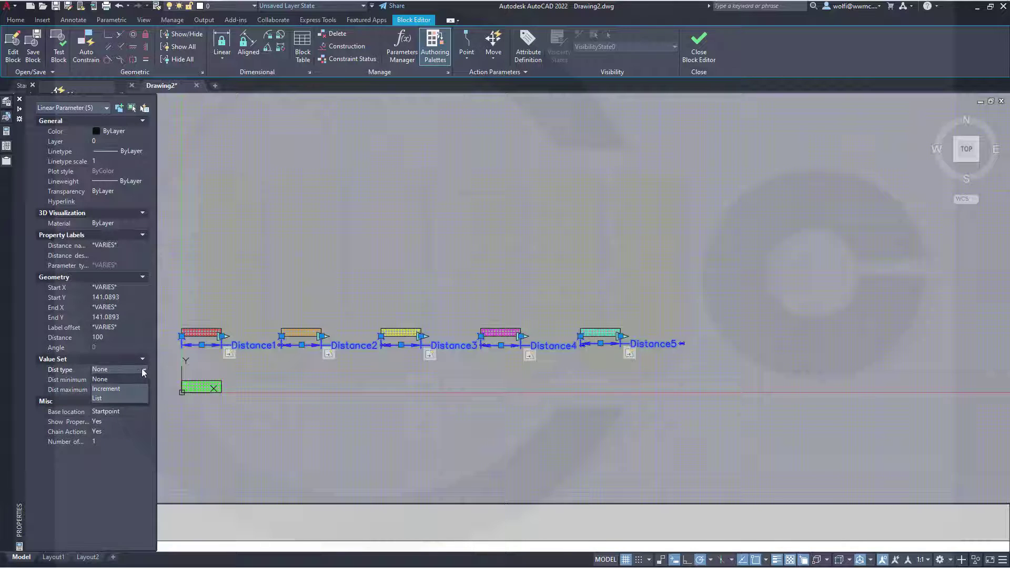
left_click(113, 389)
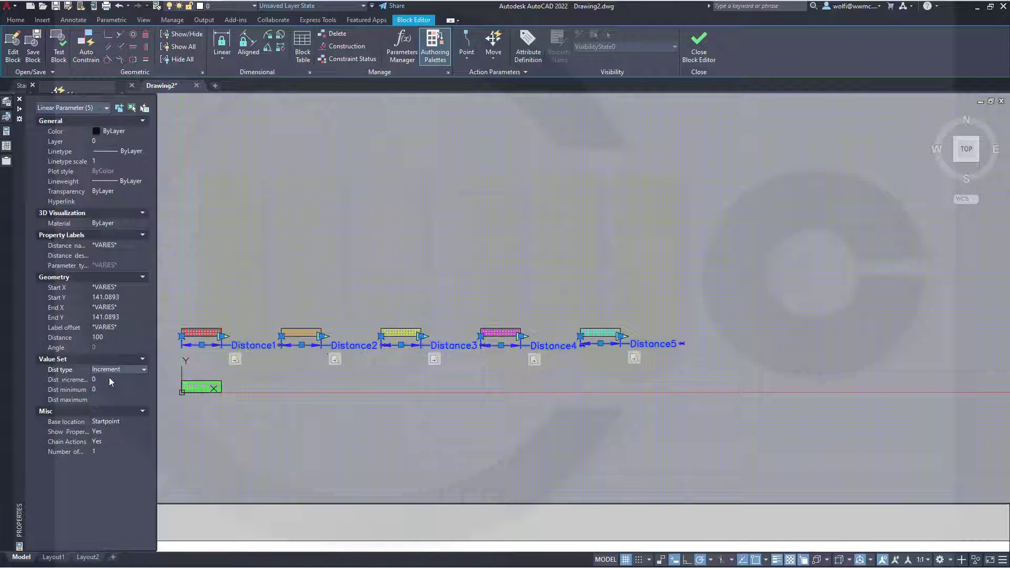
left_click(111, 379)
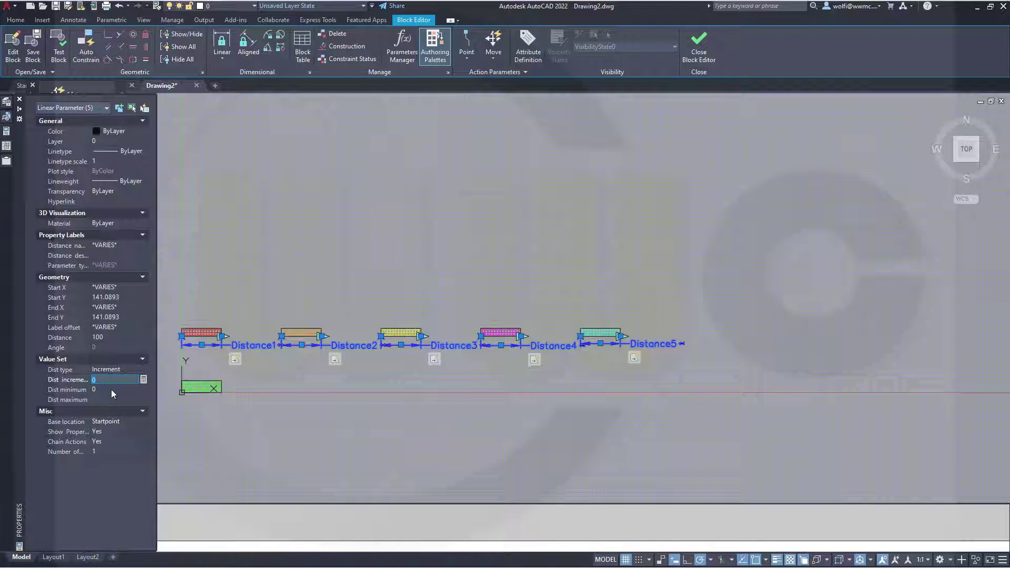
left_click(112, 390)
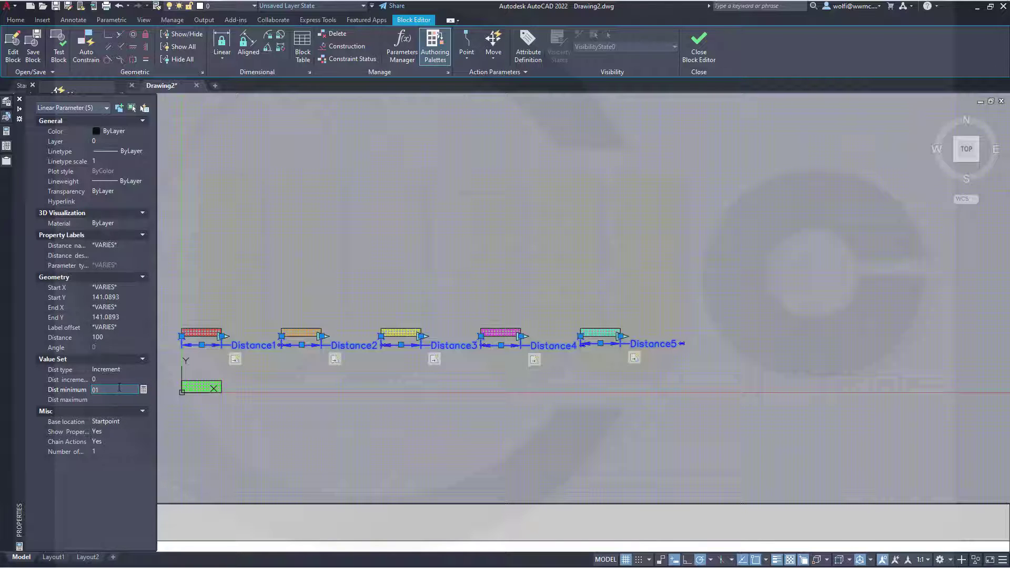
left_click(103, 399)
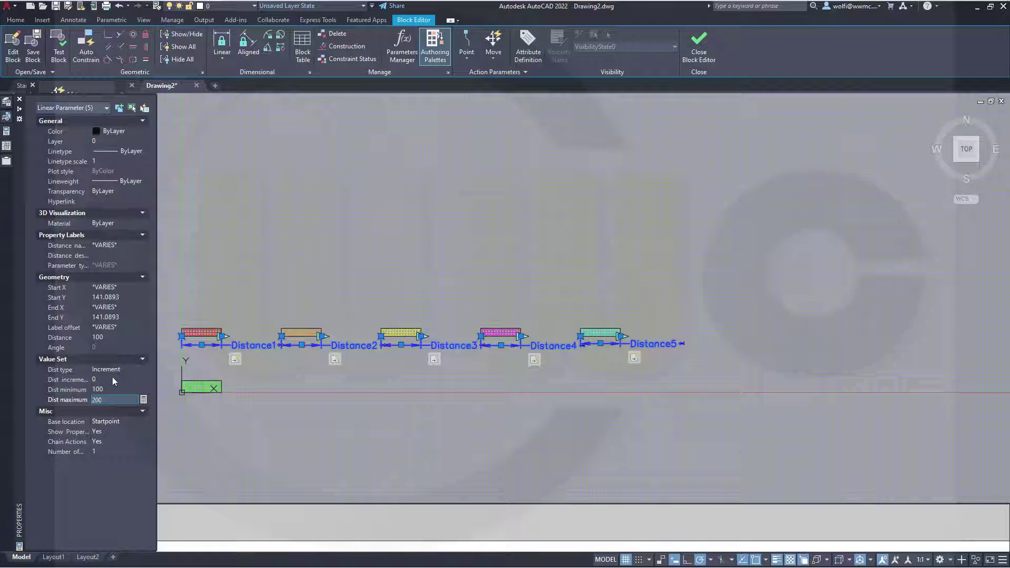
left_click(112, 380)
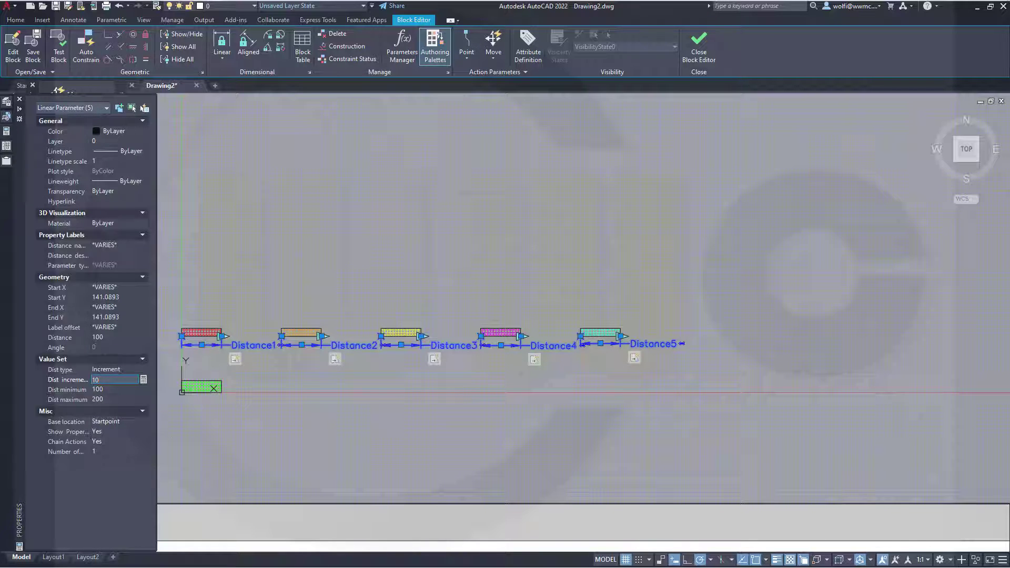
key("Return")
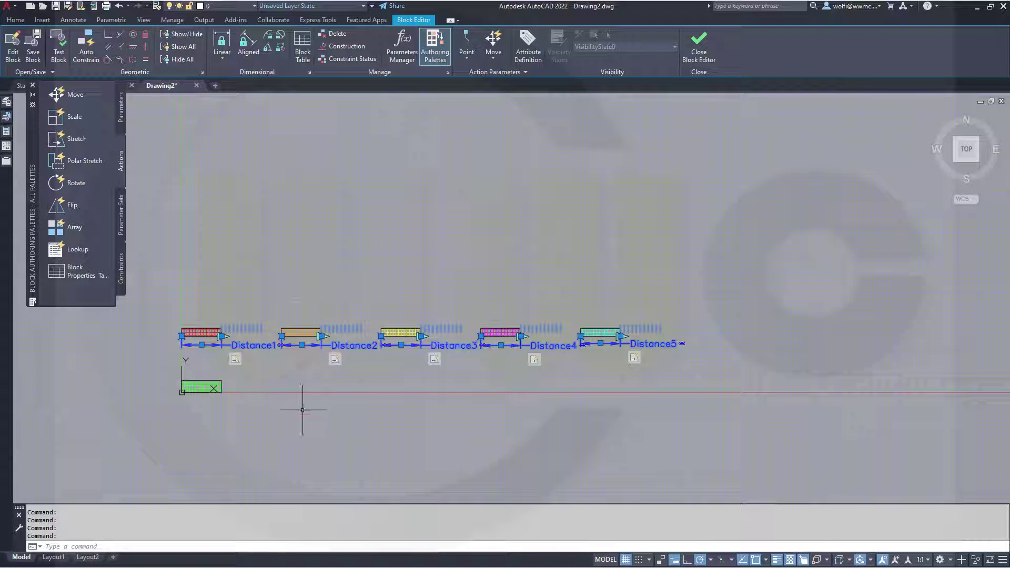
- Add linear parameter Distance6 along the green rectangle's bottom edge, corner to right corner
key("Escape")
scroll(244, 416, "up", 2)
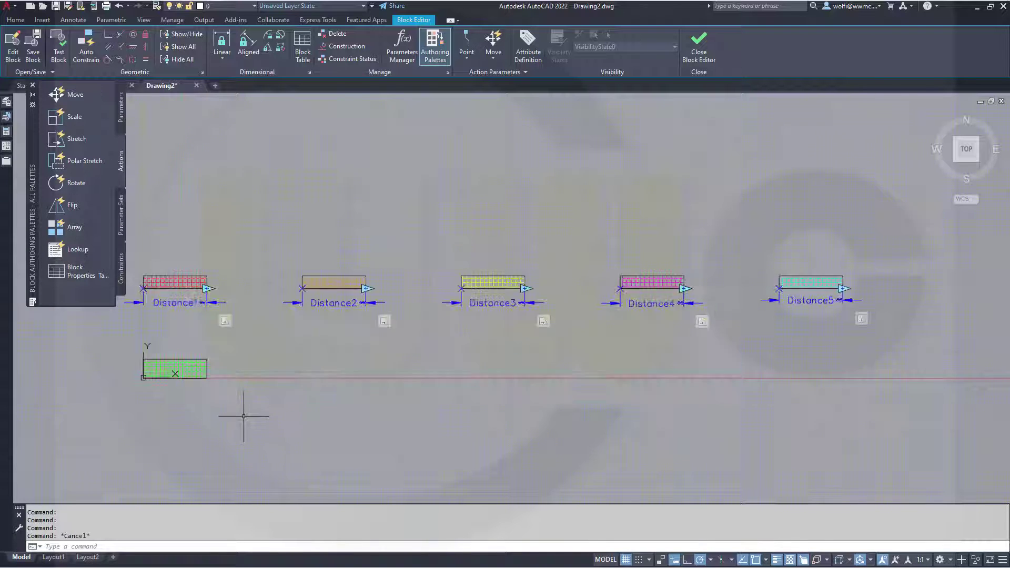
middle_click_drag(248, 416, 428, 408)
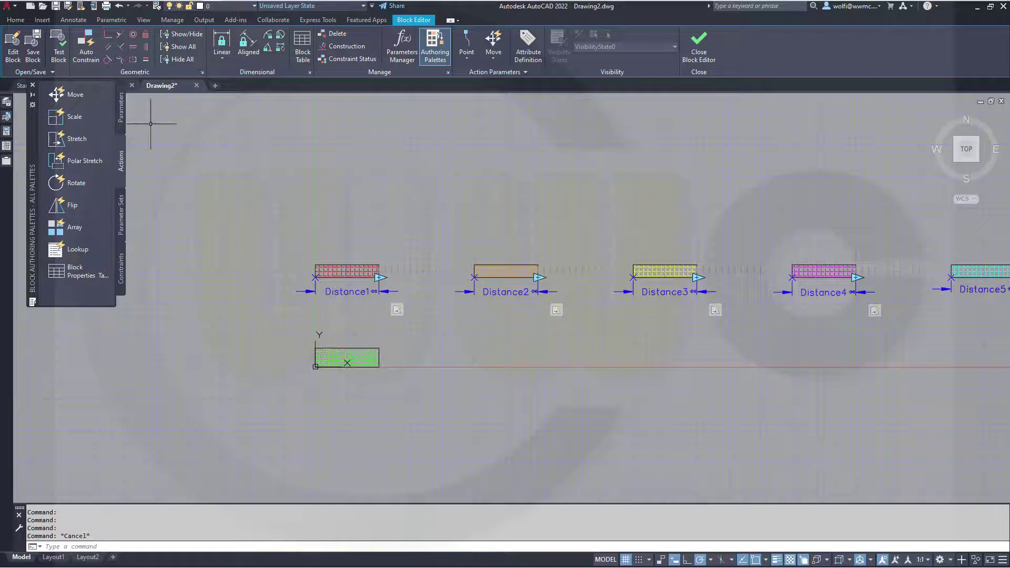
left_click(121, 112)
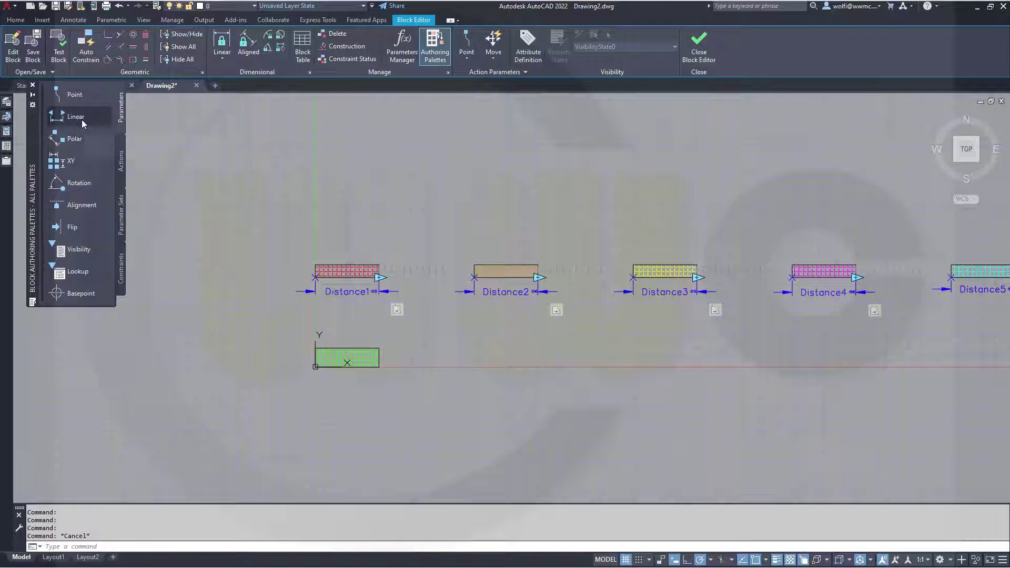
left_click(79, 117)
scroll(325, 413, "up", 2)
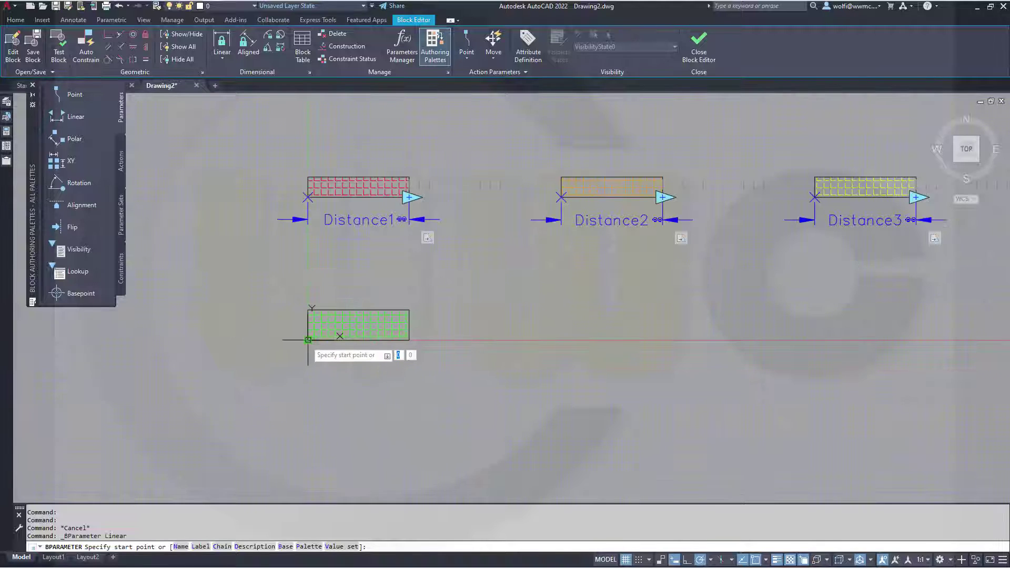
left_click(315, 367)
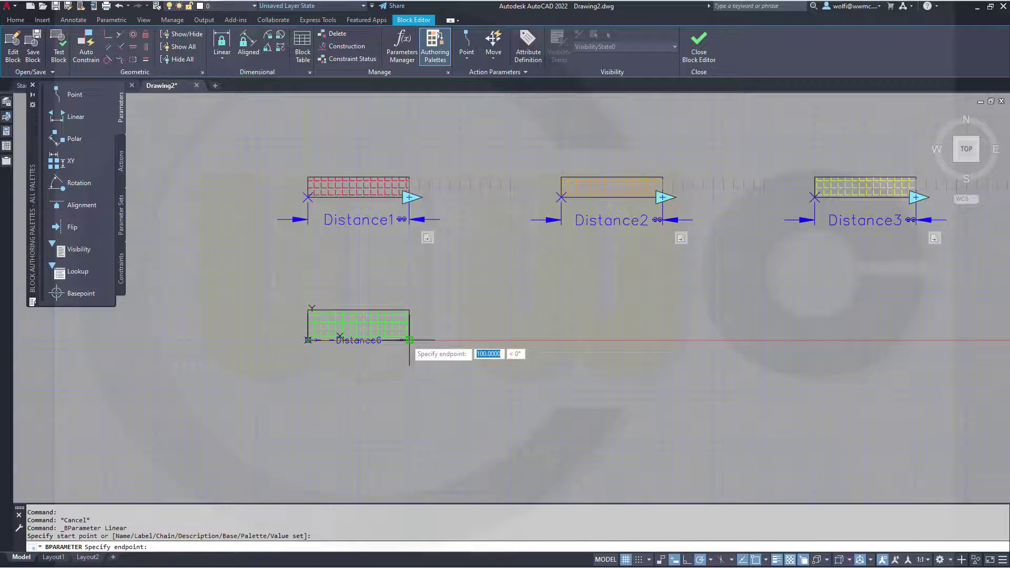
left_click(409, 341)
left_click(411, 362)
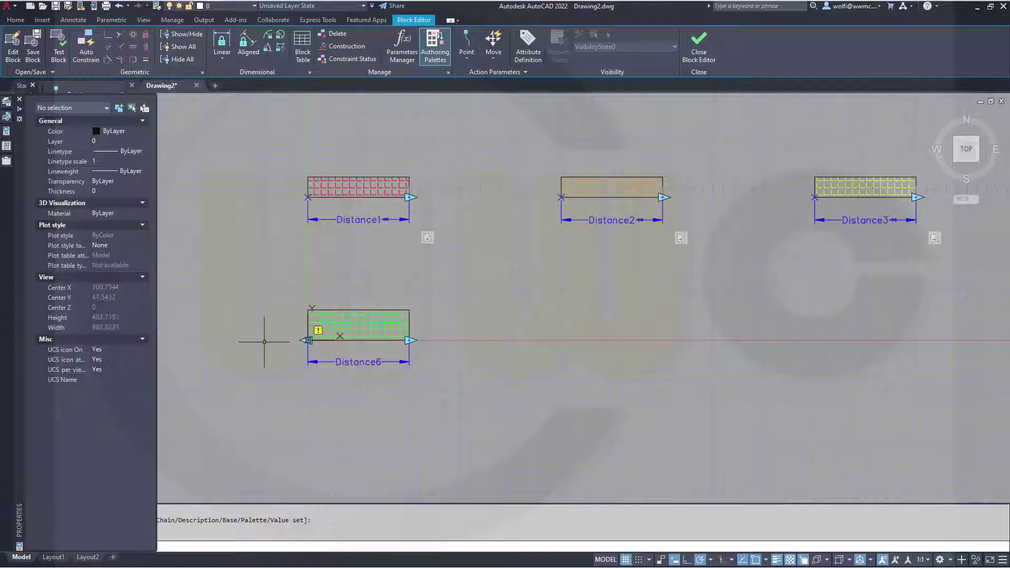
- Set Distance6's Number of Grips to 1 in Properties
left_click(339, 343)
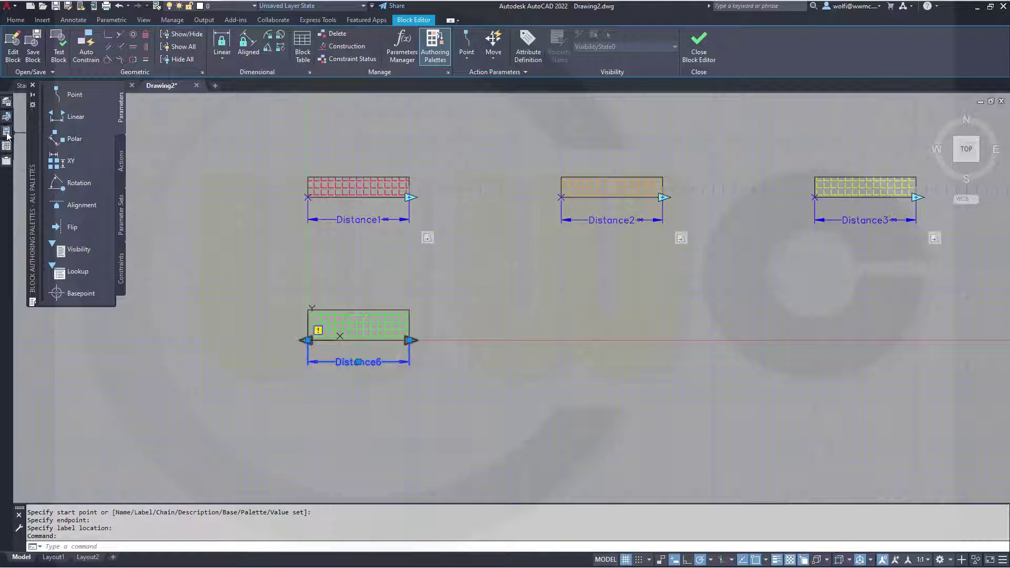
mouse_move(7, 137)
left_click(146, 443)
left_click(143, 441)
left_click(111, 460)
key("Escape")
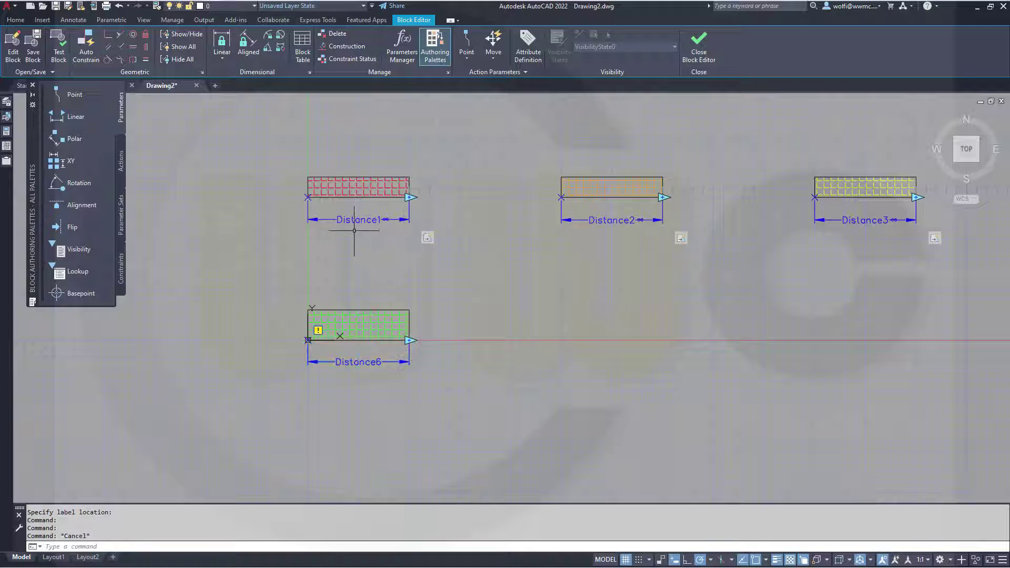
- Start a Stretch action on Distance6's right point, framing the green bar's right end
left_click(106, 161)
left_click(121, 161)
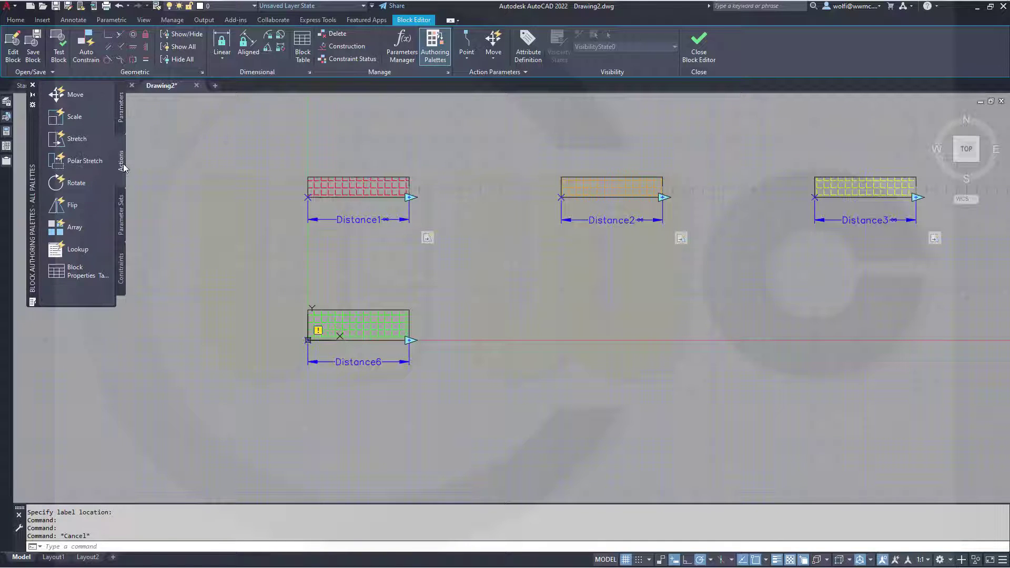
left_click(75, 141)
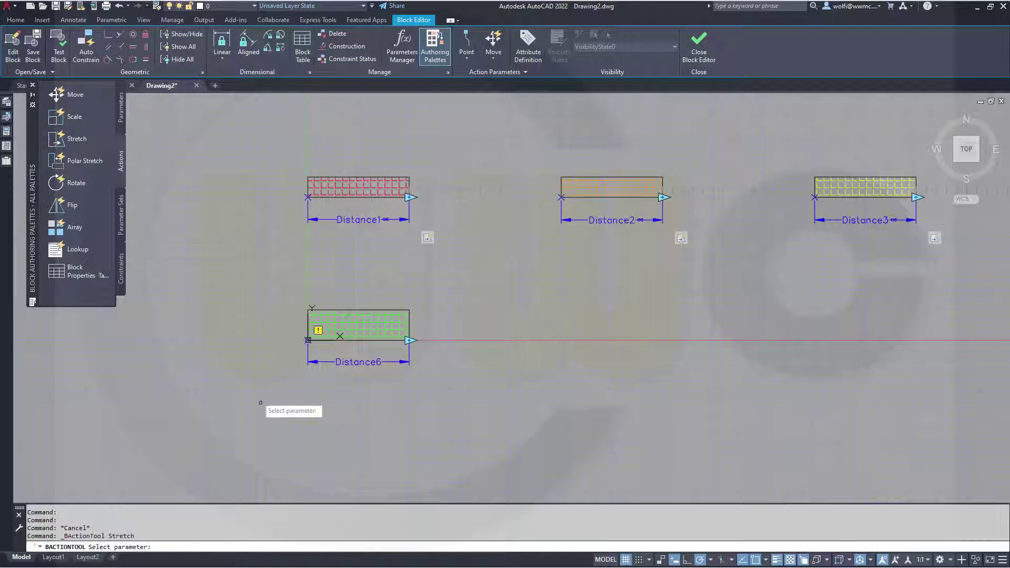
left_click(351, 363)
left_click(409, 340)
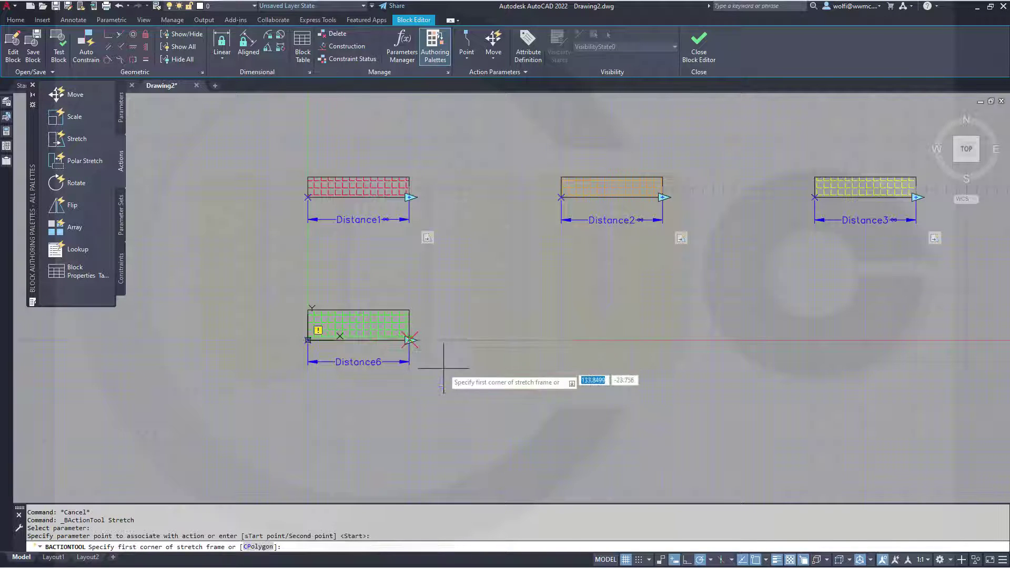
left_click(460, 390)
left_click(357, 278)
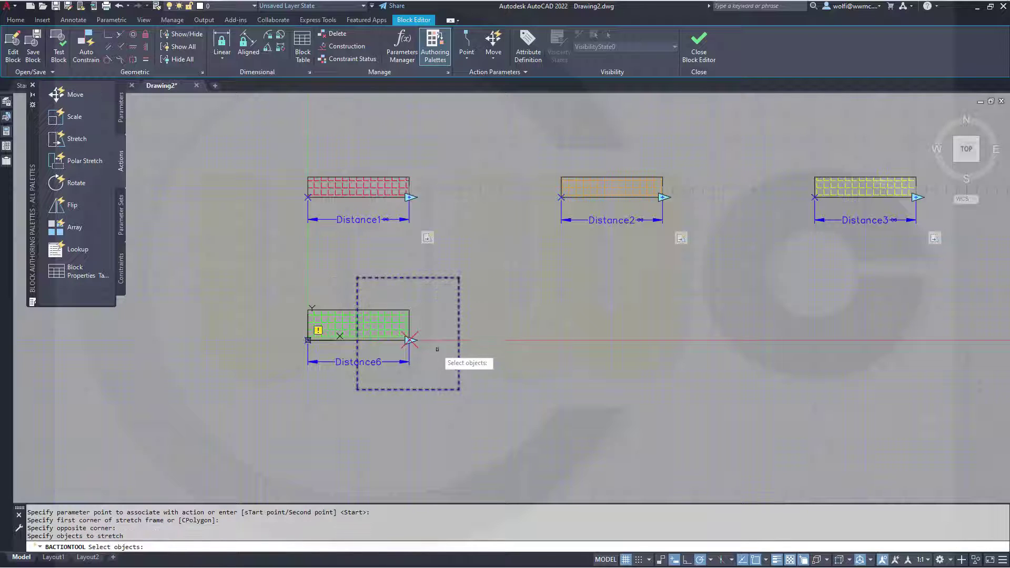
- Include the green rectangle and the Distance1–Distance5 parameters in the stretch selection
left_click(441, 377)
left_click(368, 288)
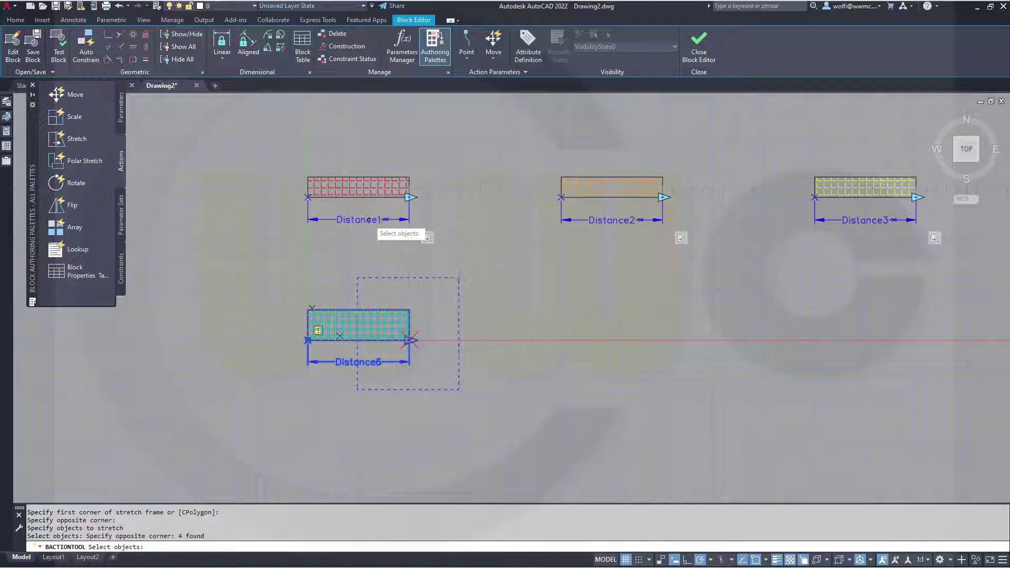
left_click(605, 220)
left_click(857, 226)
left_click(858, 229)
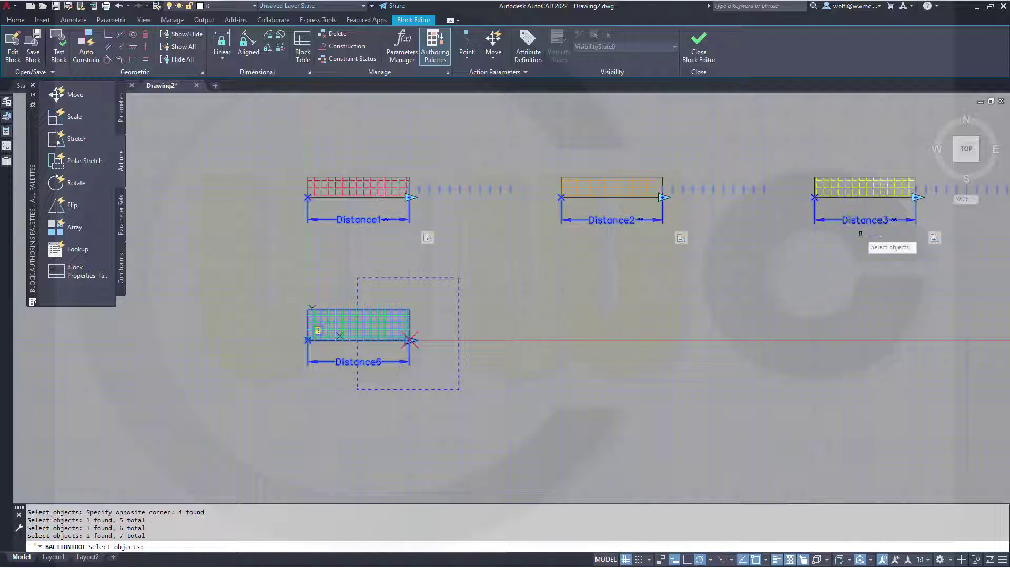
middle_click_drag(886, 315, 514, 348)
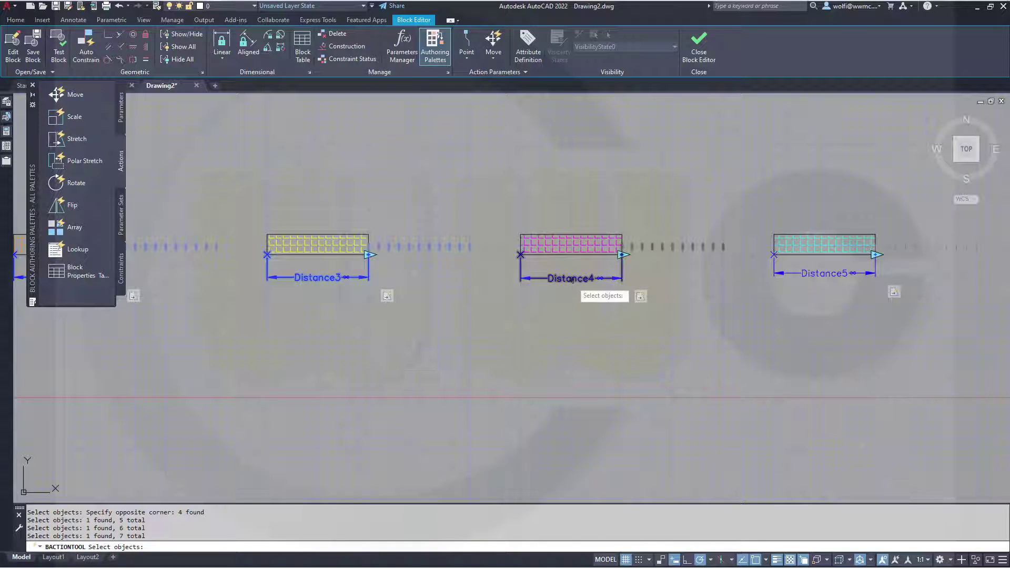
left_click(570, 279)
left_click(818, 274)
- Finish the stretch selection and open central_control_1 in the Test Block window
key("Return")
scroll(641, 371, "down", 5)
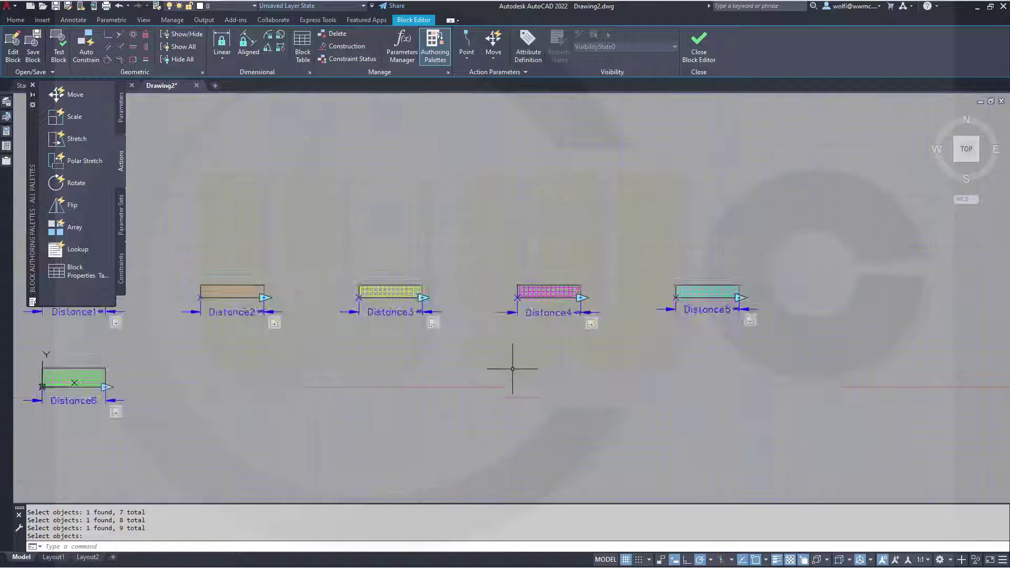
middle_click_drag(453, 416, 553, 364)
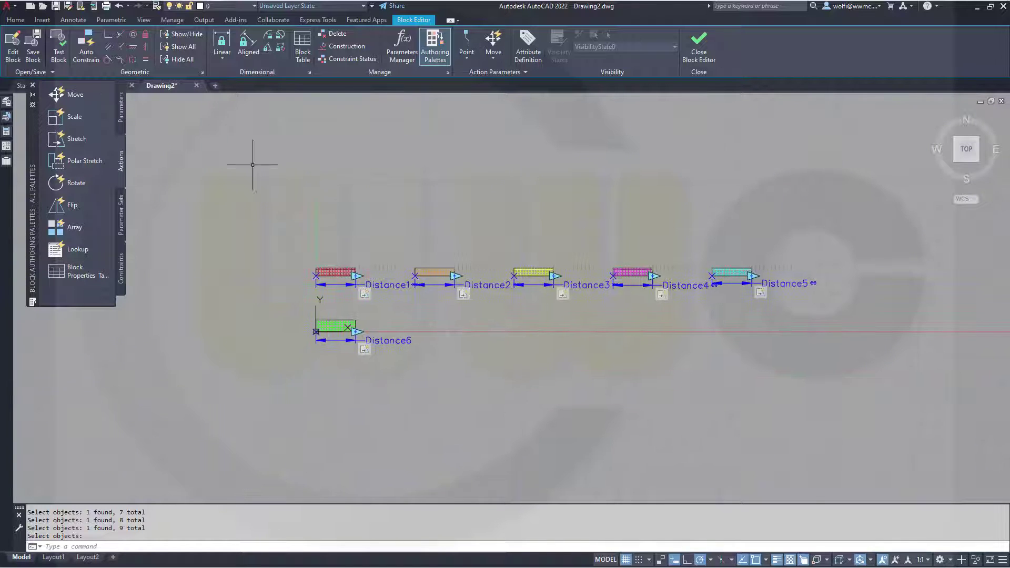
left_click(58, 52)
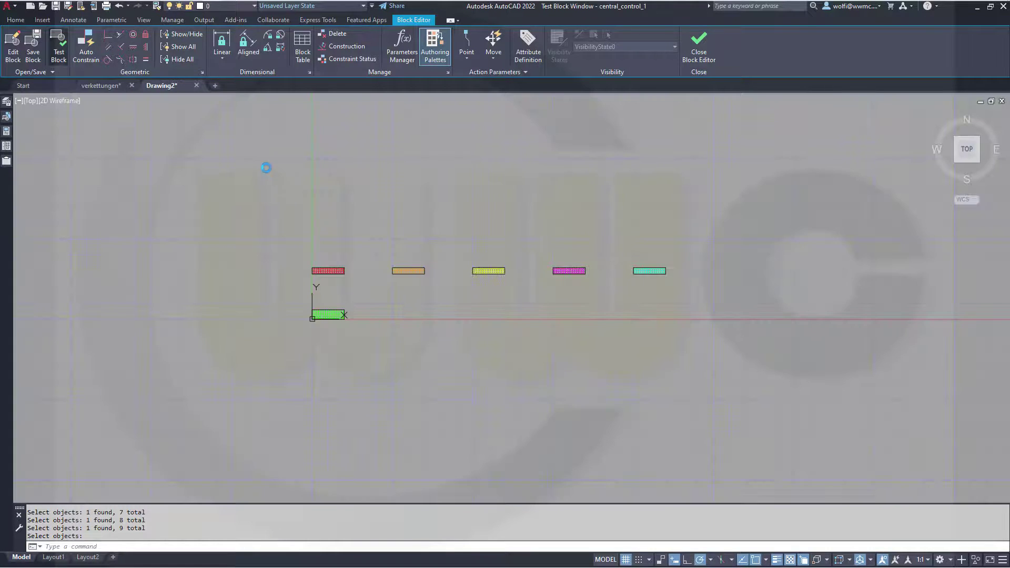
- Drag the green block's stretch grip to a new length and check that the five upper bars follow
scroll(322, 337, "up", 4)
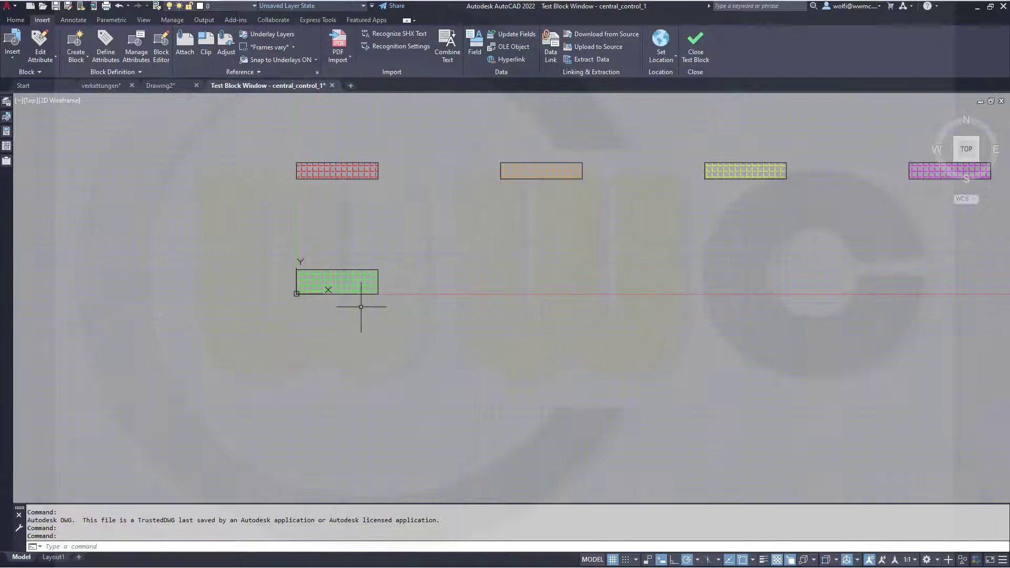
key("ctrl+a")
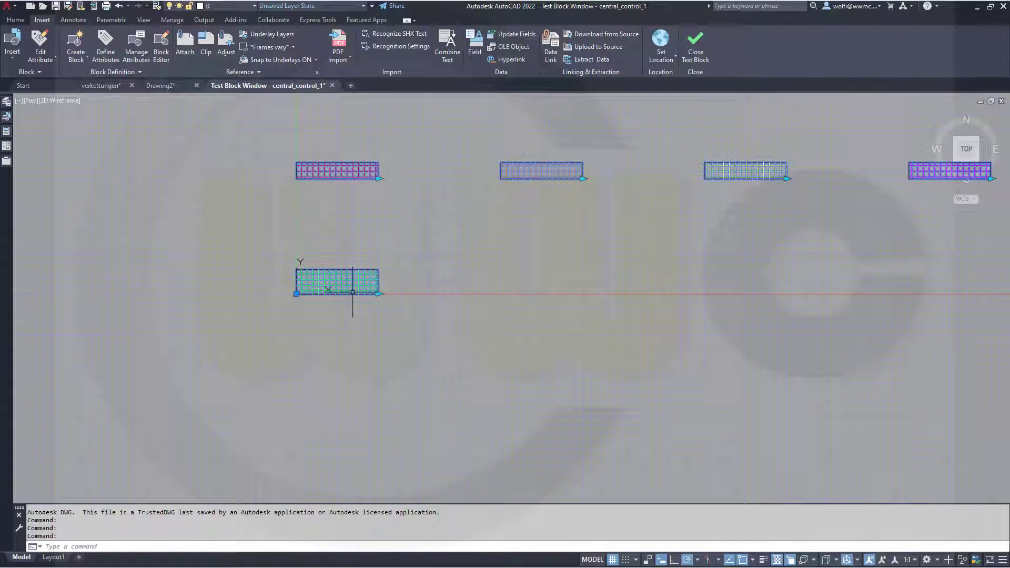
left_click(378, 293)
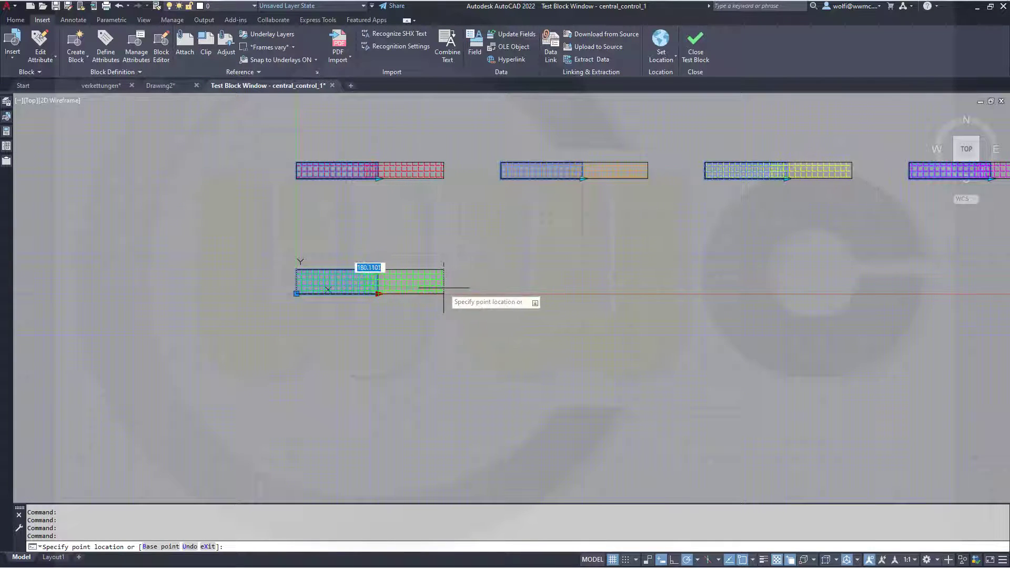
left_click(385, 300)
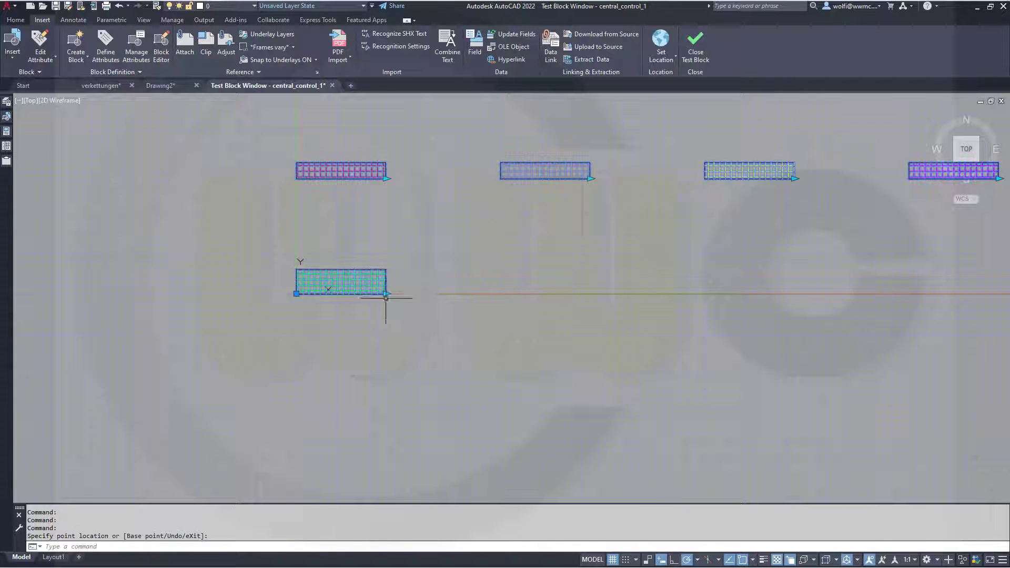
key("Escape")
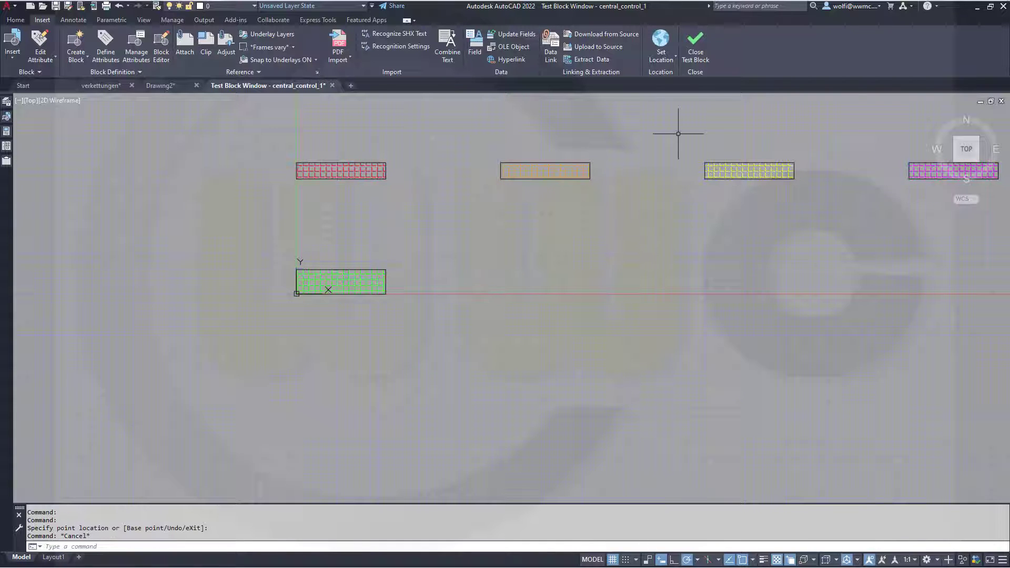
- Close the test window, save central_control_1 and exit the Block Editor back to Drawing2
left_click(702, 53)
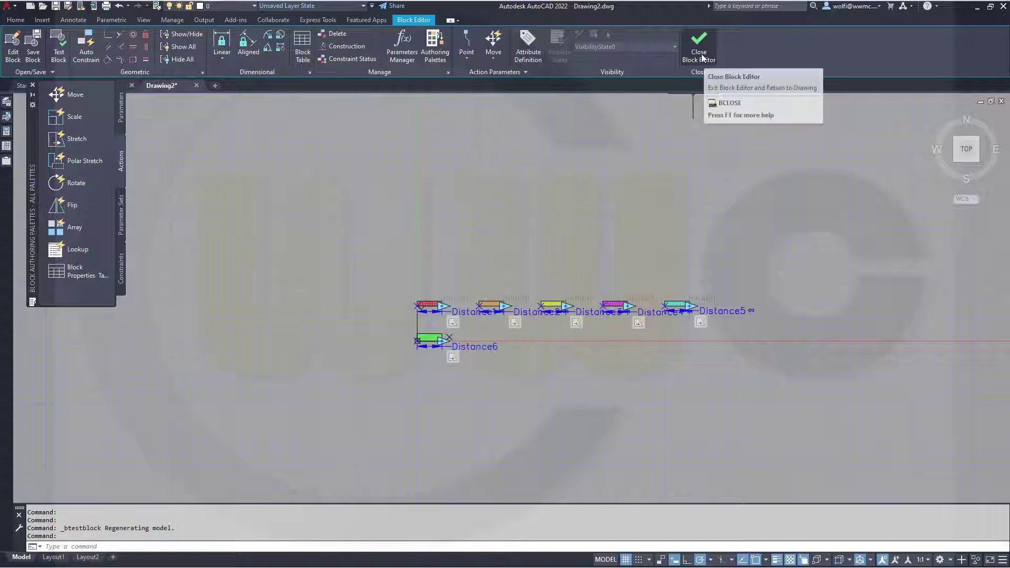
left_click(30, 46)
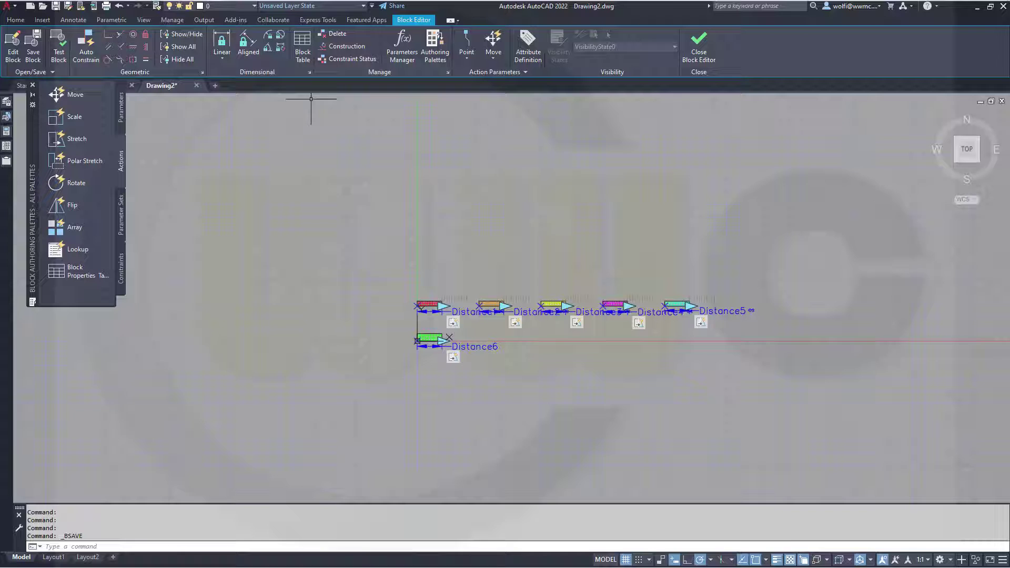
left_click(702, 55)
scroll(406, 236, "down", 2)
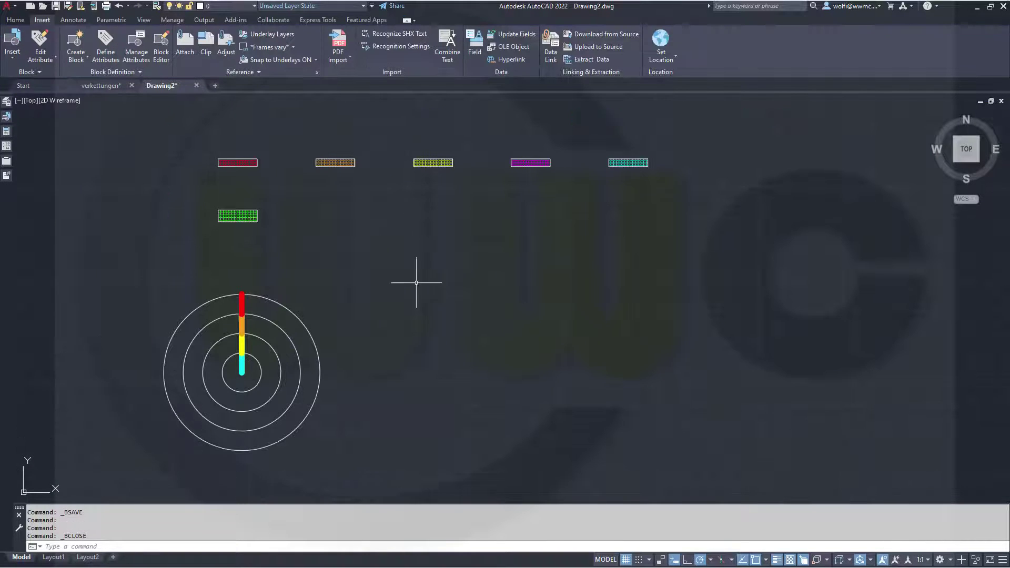
left_click(443, 360)
key("Escape")
key("Escape")
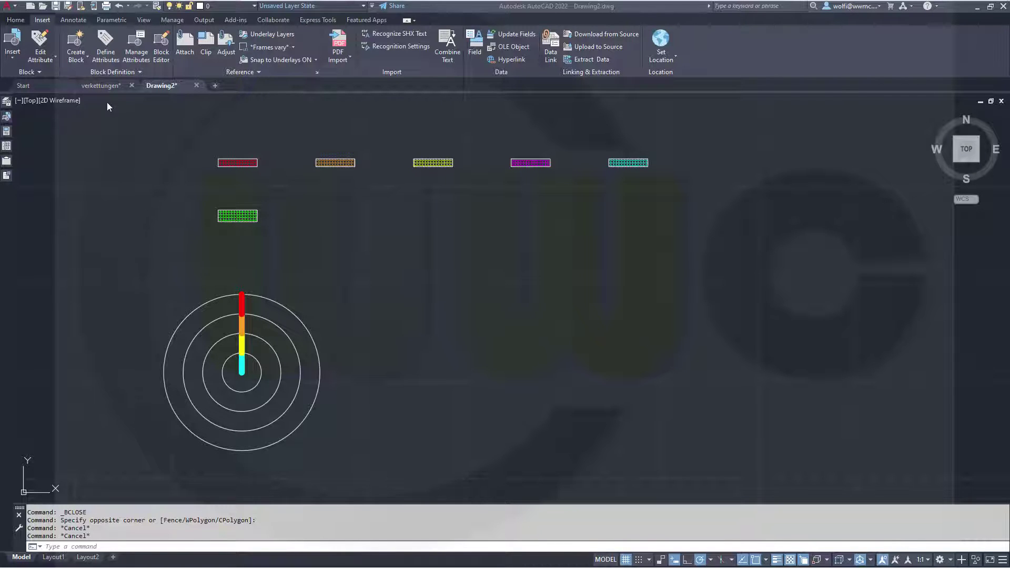
- Create block central_rotation from the 8 circle and bar objects, based at the circles' centre
left_click(77, 42)
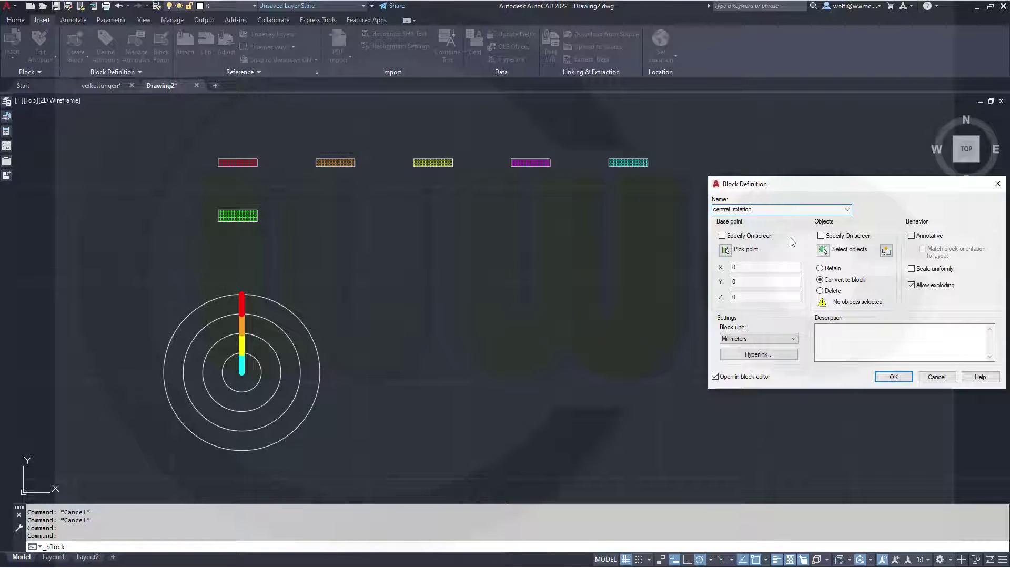
left_click(725, 249)
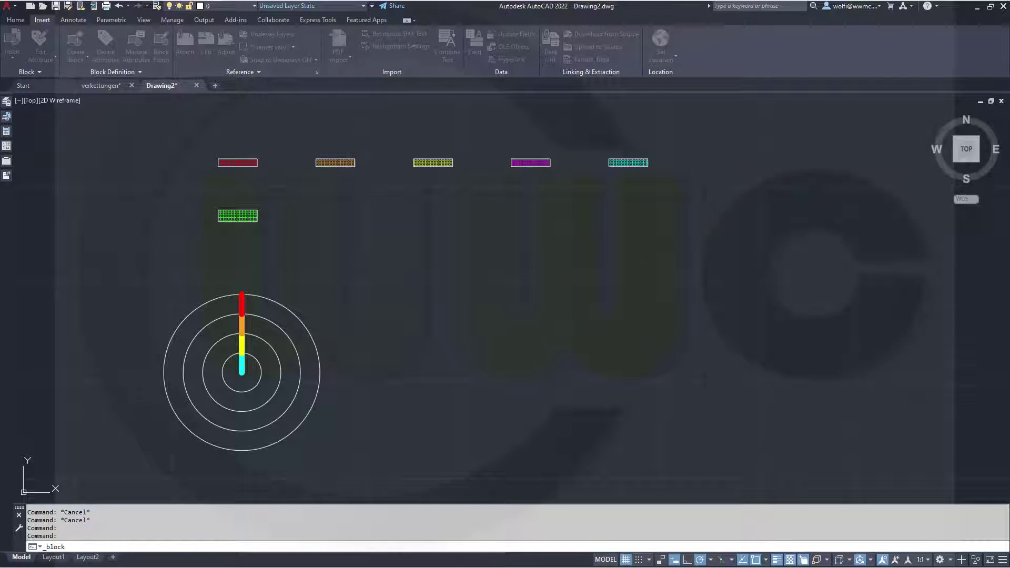
left_click(321, 362)
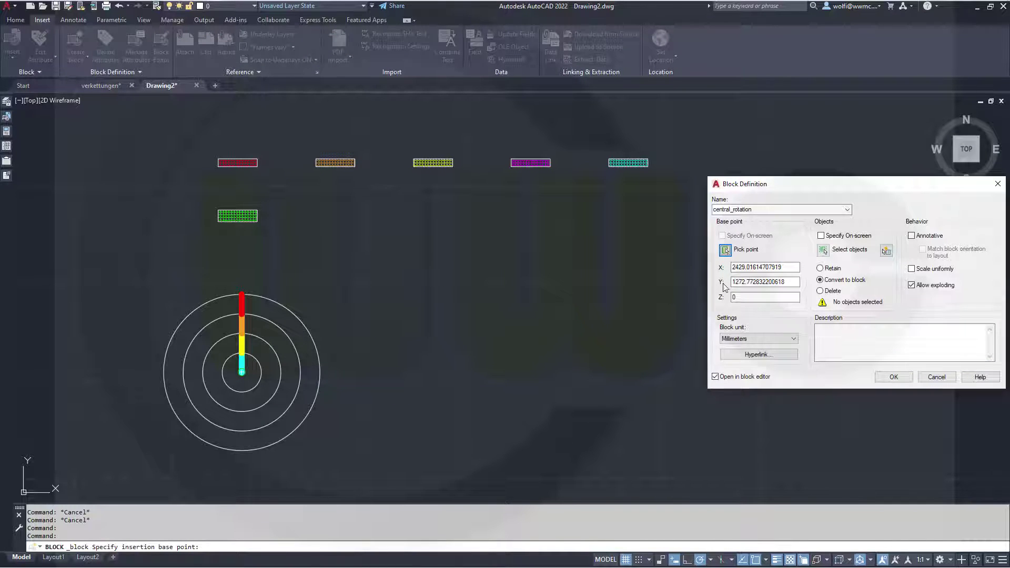
left_click(823, 249)
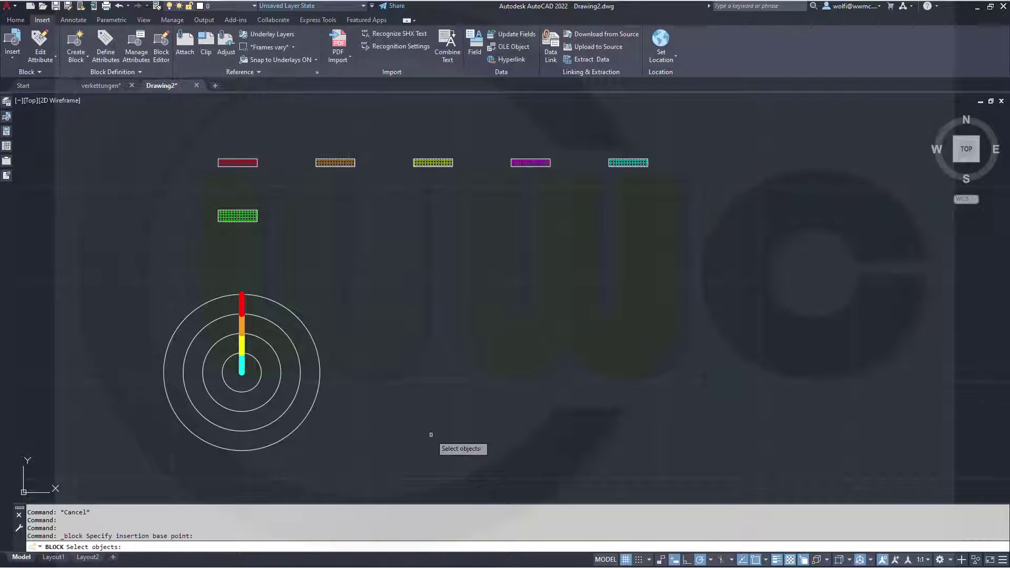
left_click(388, 466)
left_click(108, 271)
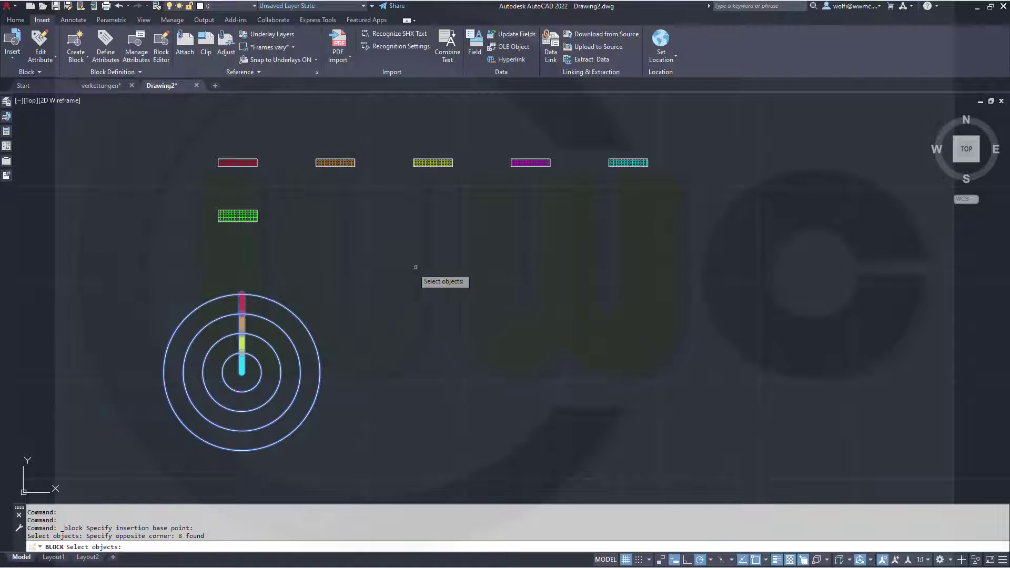
key("Return")
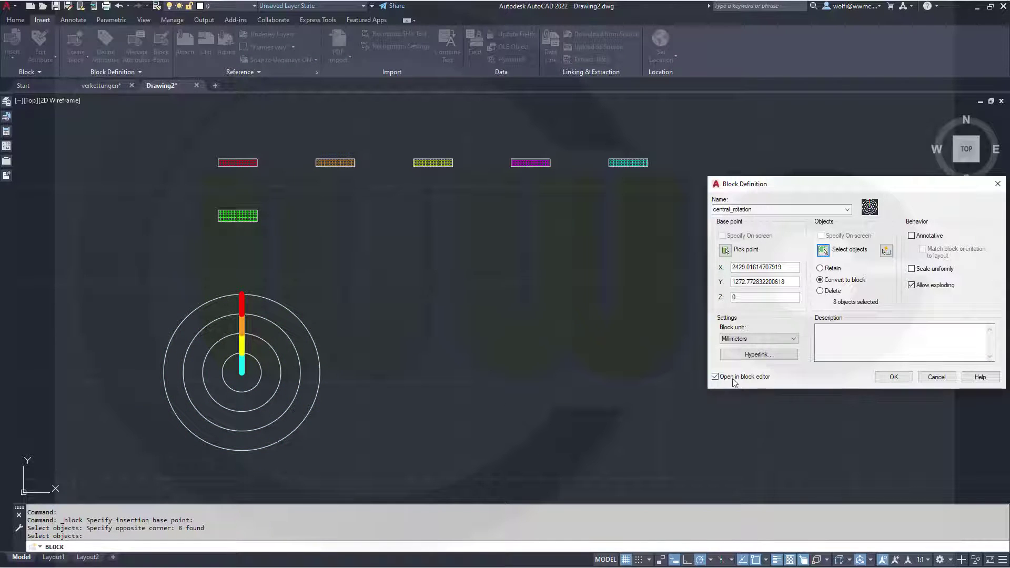
left_click(894, 376)
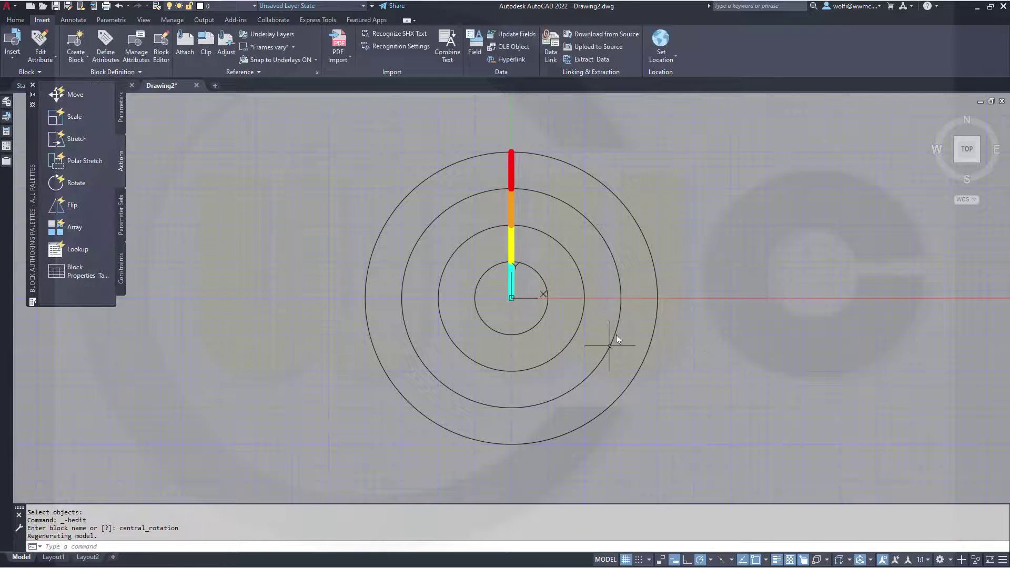
- Place rotation parameter Angle1 at the circles' centre, radius to the outer circle, default 0° angle
left_click(122, 117)
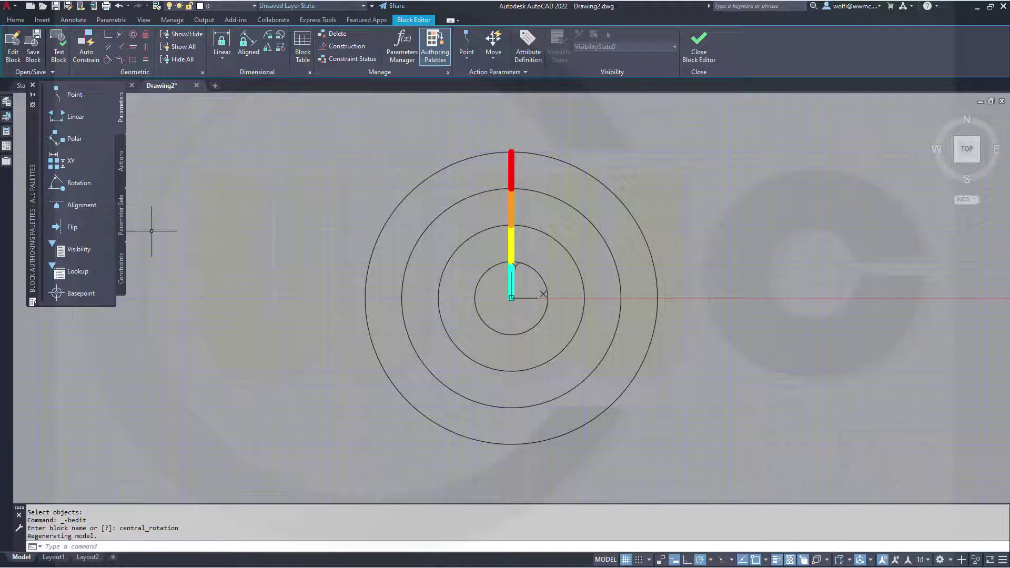
left_click(79, 186)
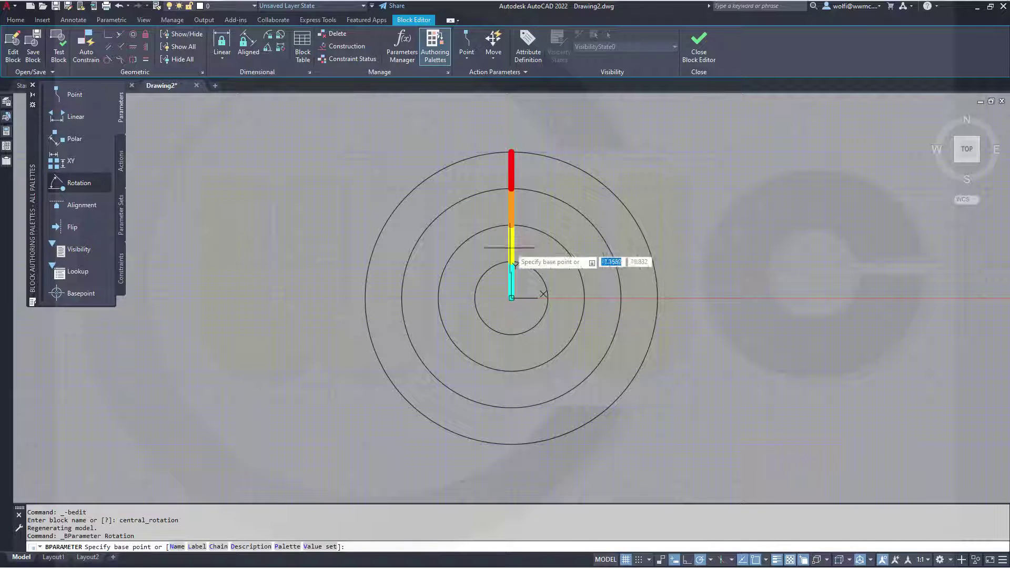
left_click(512, 298)
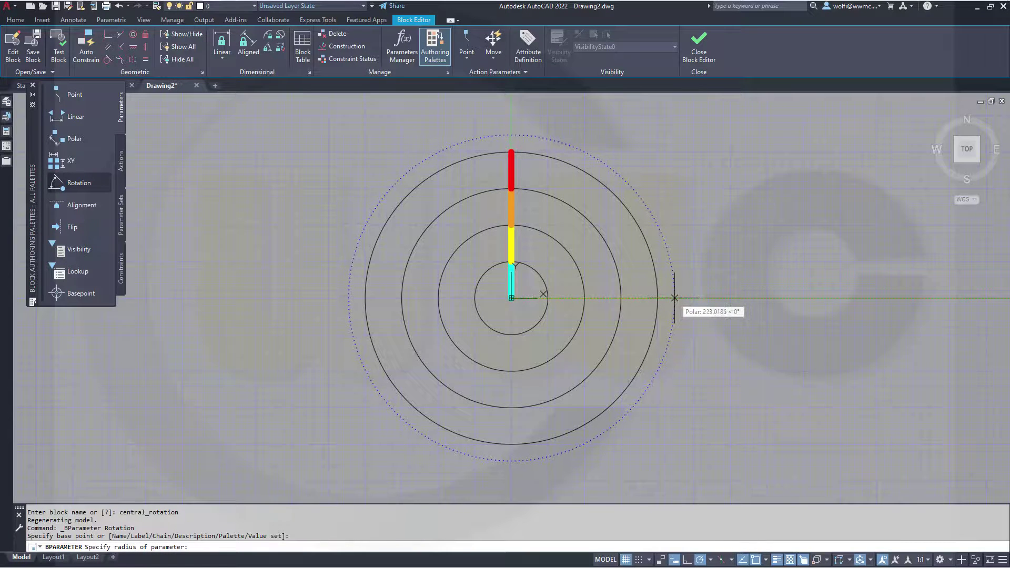
left_click(674, 298)
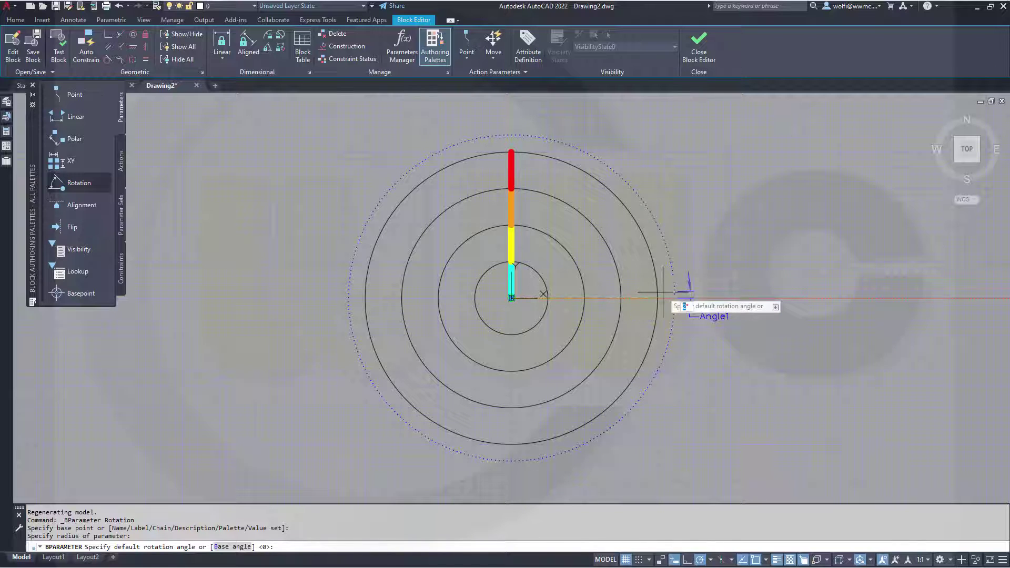
key("Return")
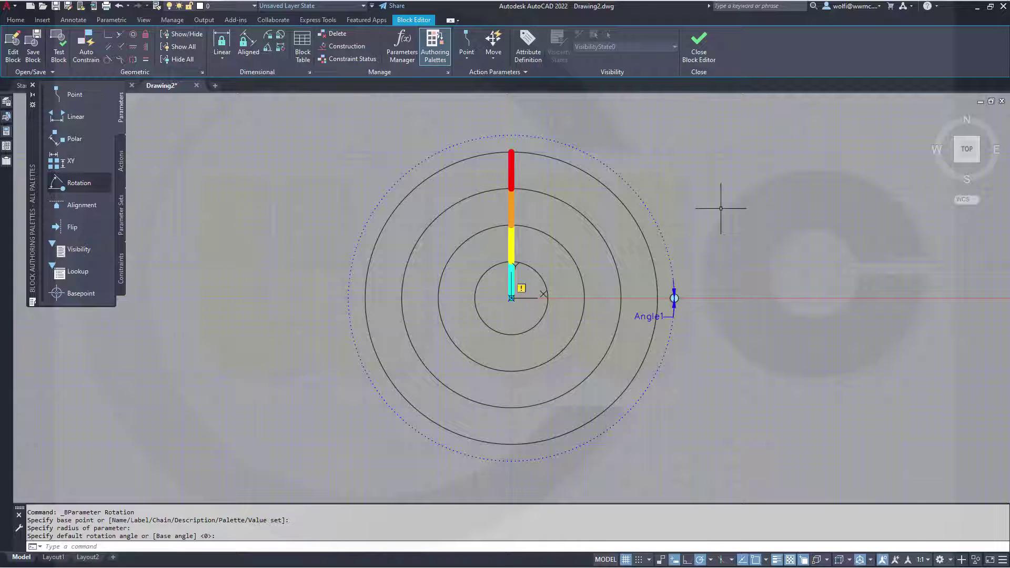
key("Return")
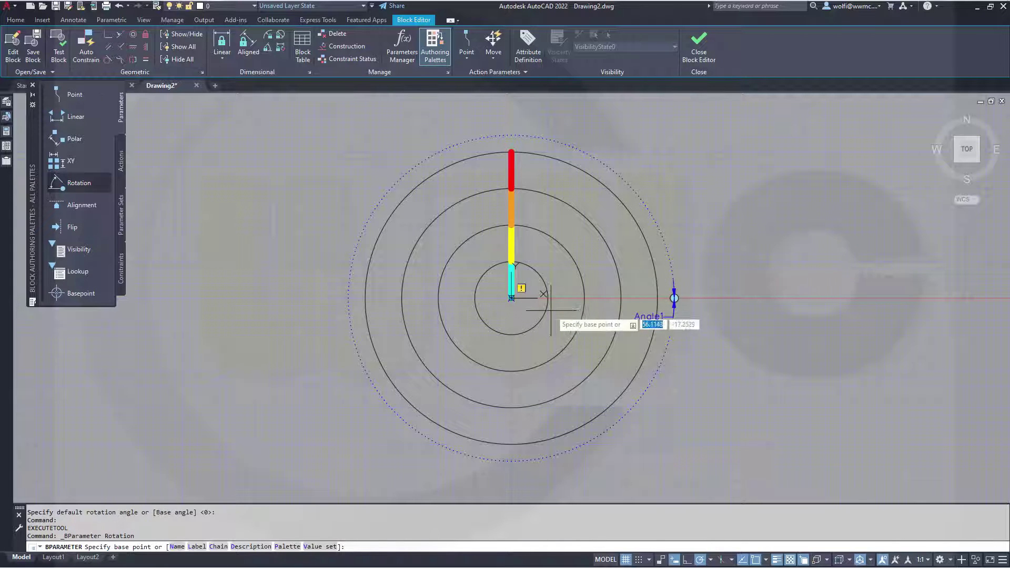
- Add rotation parameters Angle2 and Angle3 at the same centre with successively smaller radii
left_click(512, 299)
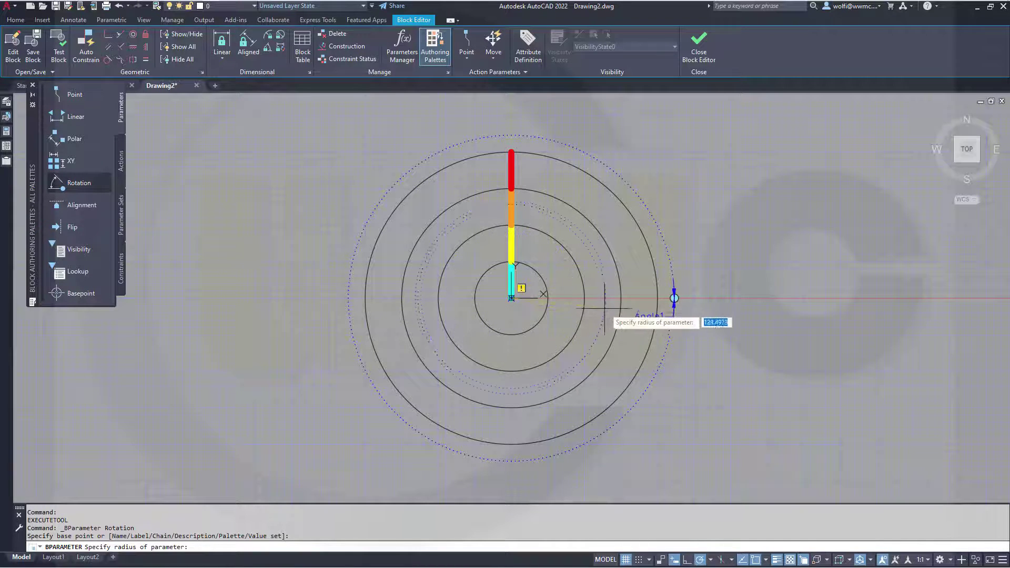
left_click(631, 299)
key("Return")
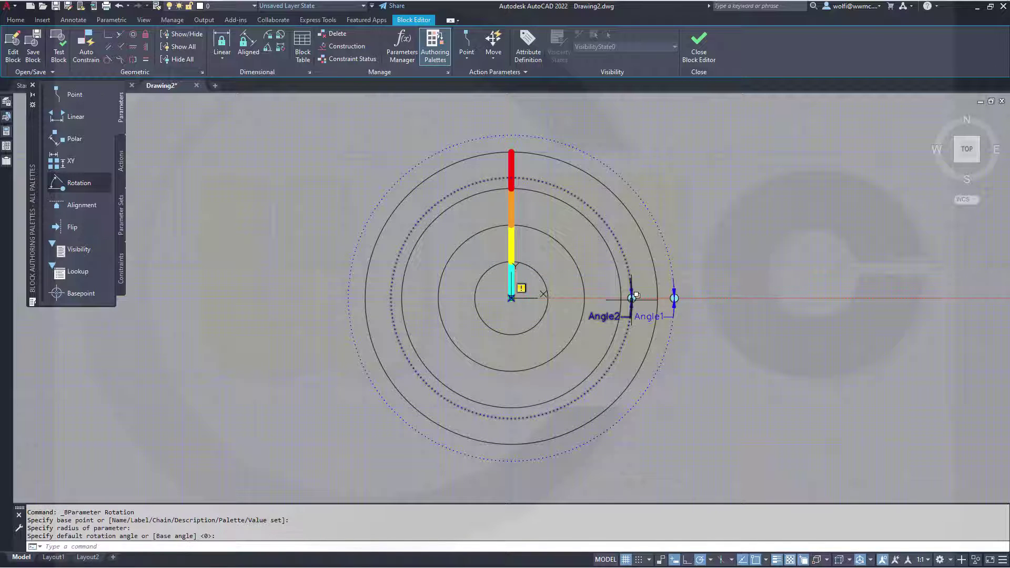
key("Return")
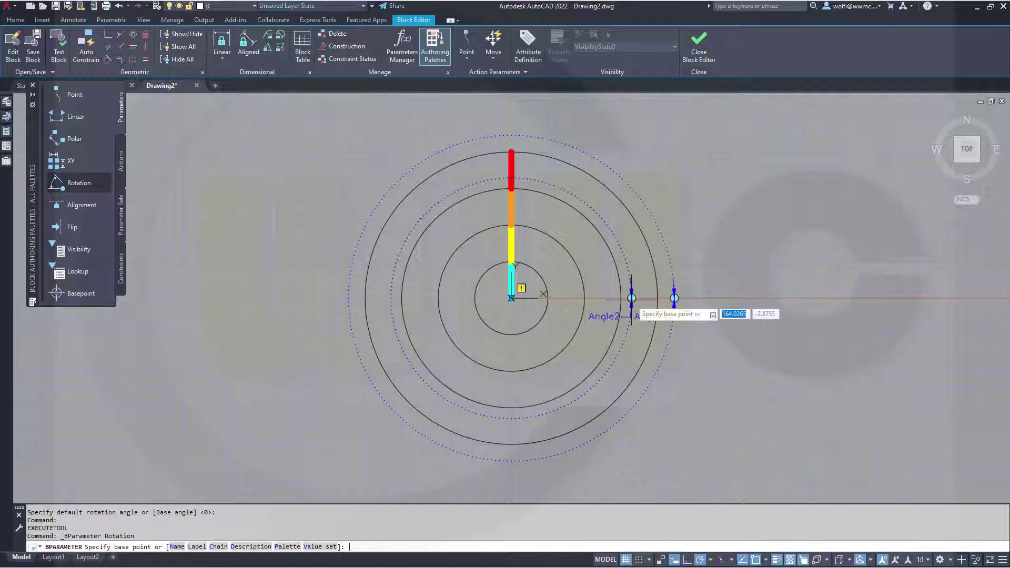
left_click(543, 312)
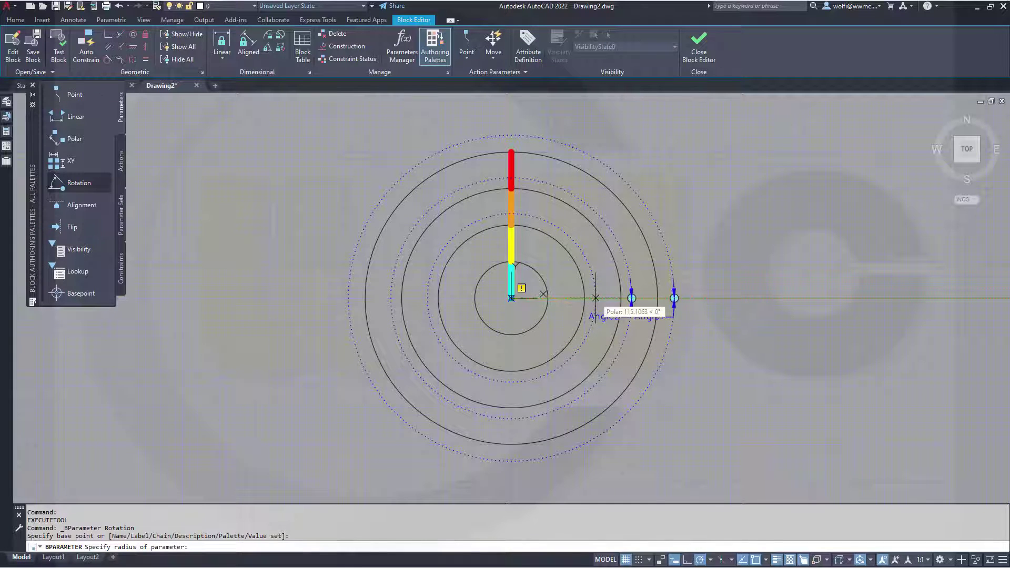
left_click(595, 298)
key("Return")
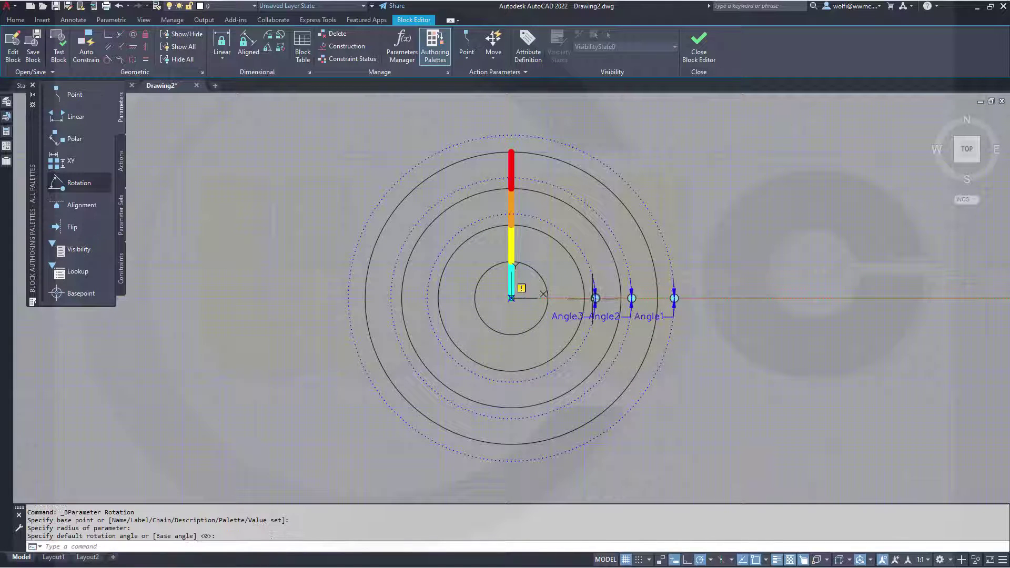
- Begin rotation parameter Angle4 at the circles' centre with a small radius near the inner circle
left_click(548, 311)
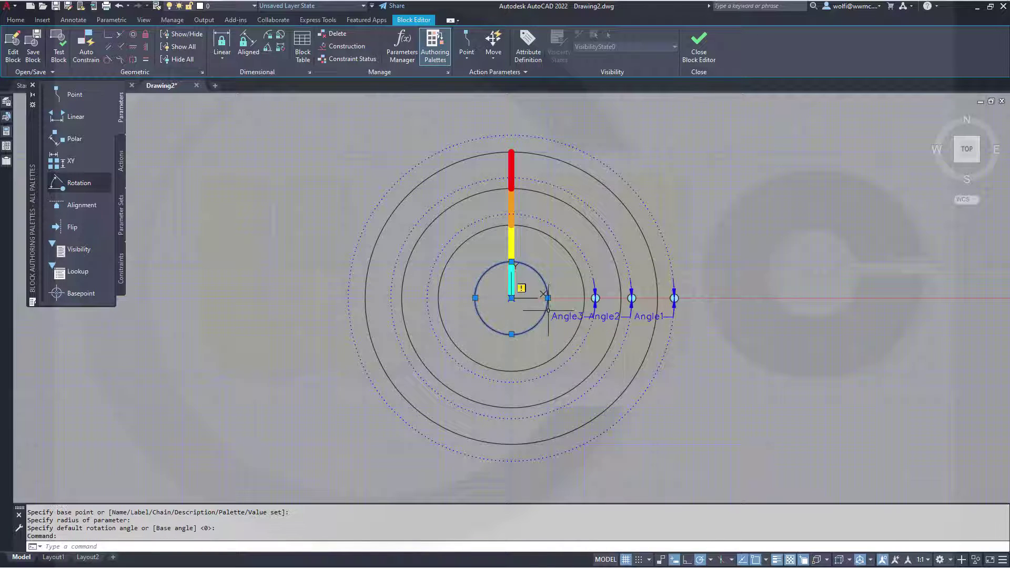
key("Escape")
key("Return")
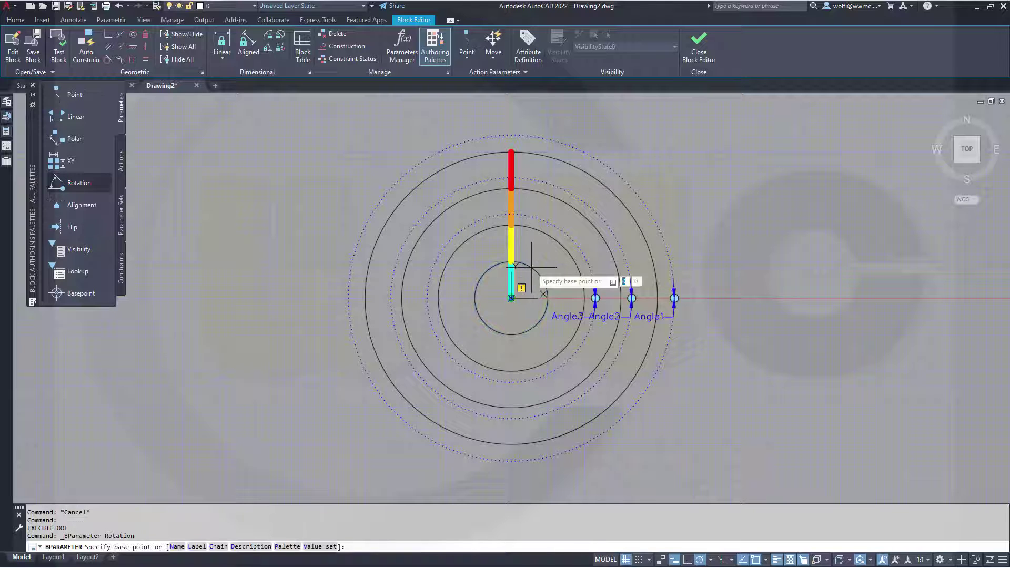
left_click(537, 310)
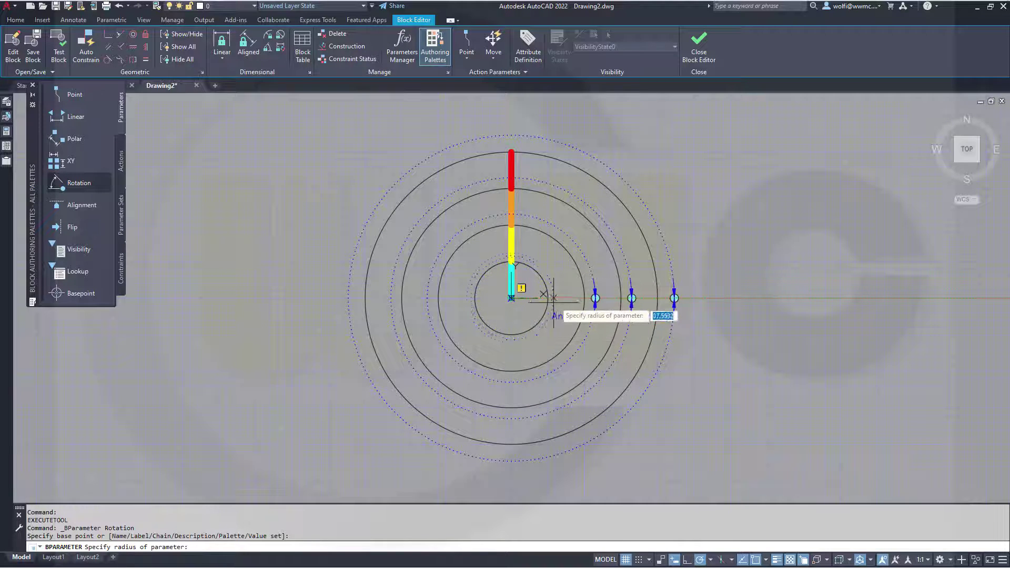
left_click(558, 297)
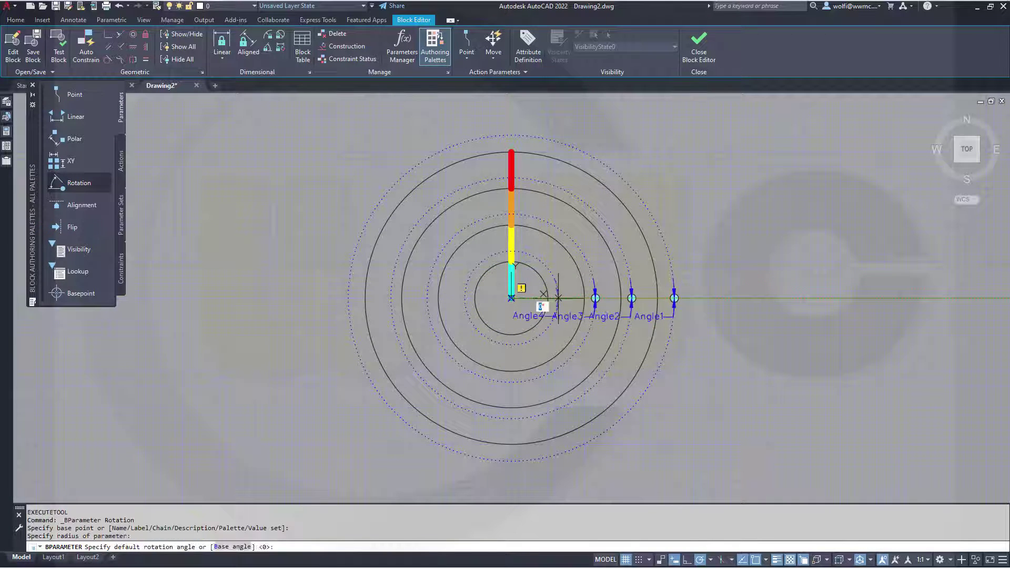
- Finish Angle4 at its default angle, then try a Rotate action on Angle4 and cancel it
key("Return")
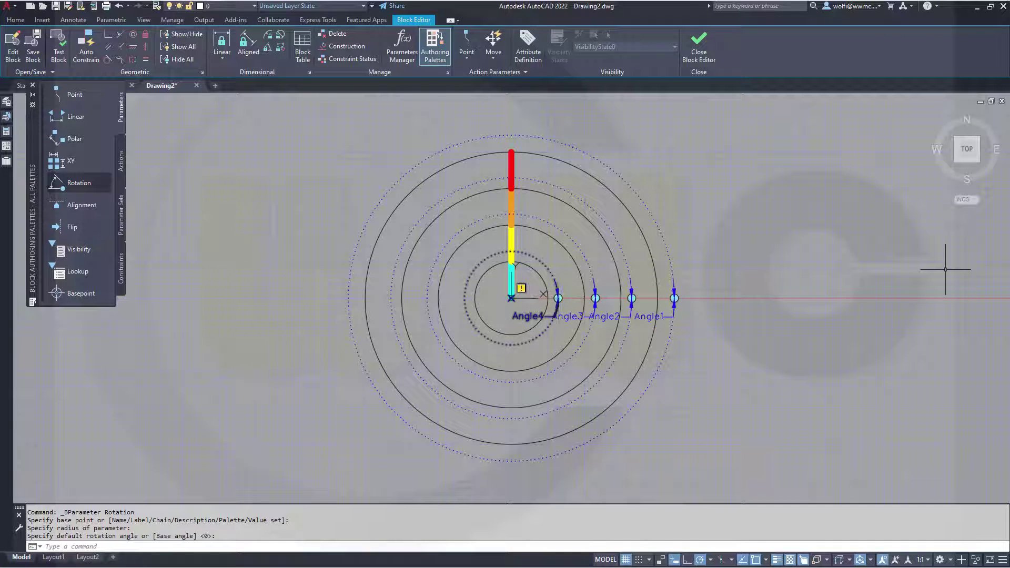
key("Escape")
scroll(624, 343, "up", 2)
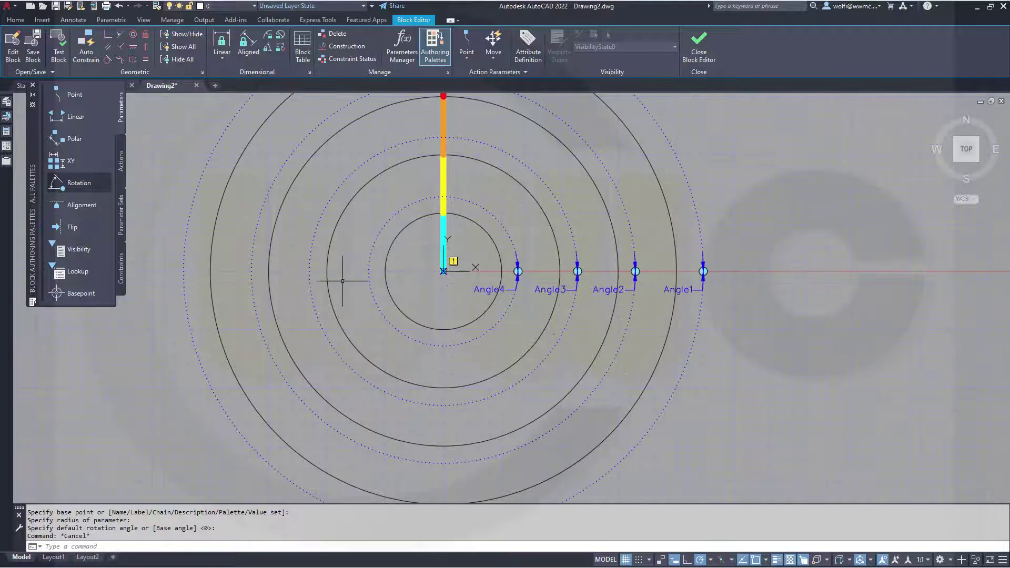
left_click(122, 166)
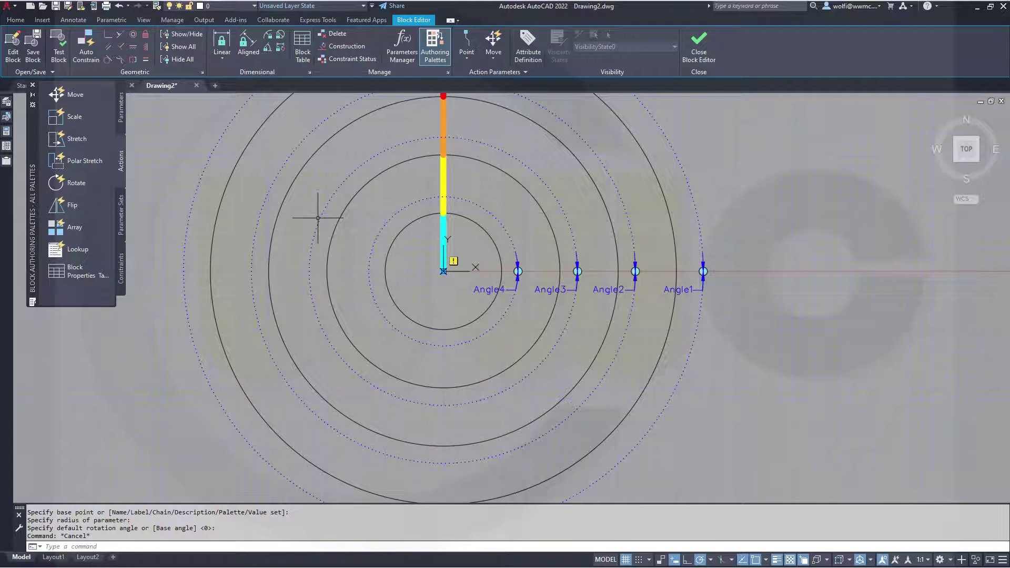
middle_click_drag(316, 220, 291, 307)
left_click(84, 186)
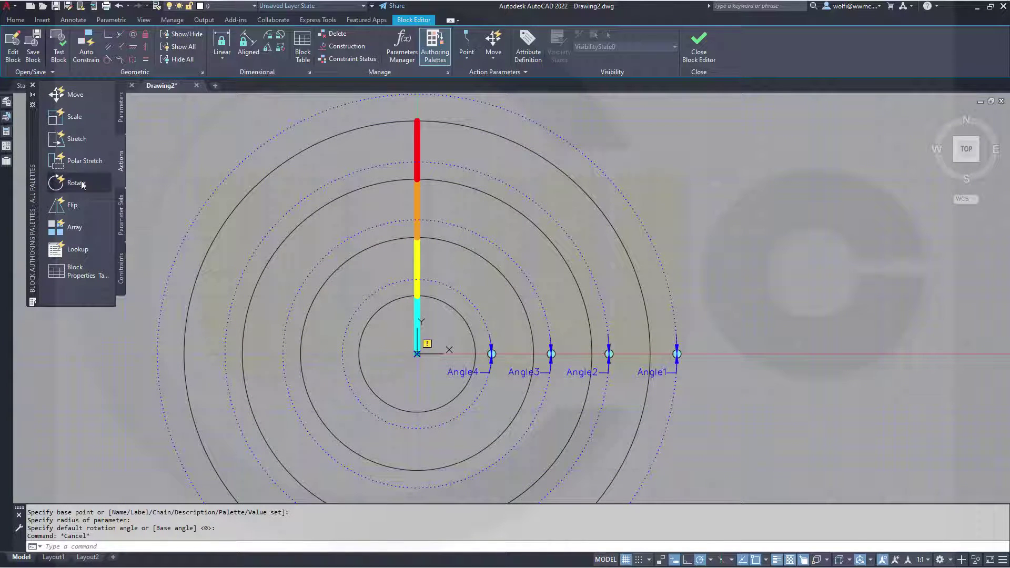
left_click(480, 317)
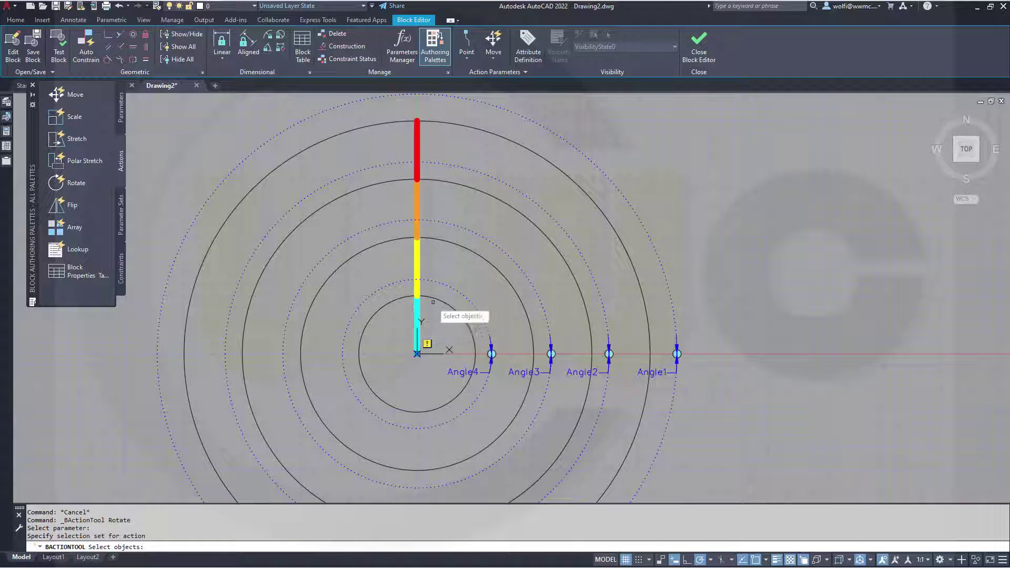
key("Escape")
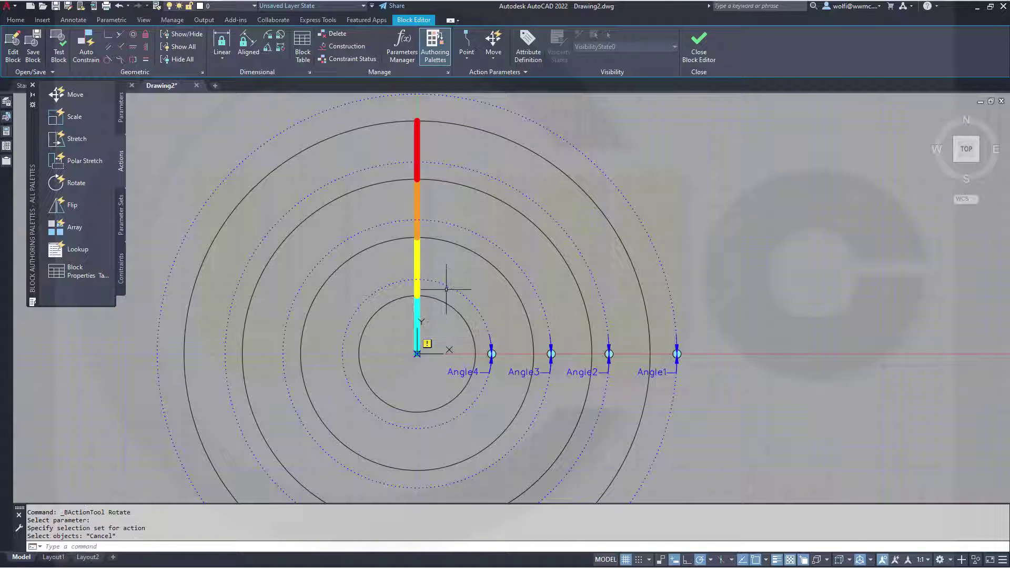
- Set Chain Actions to Yes for the Angle2, Angle3 and Angle4 rotation parameters
left_click(488, 336)
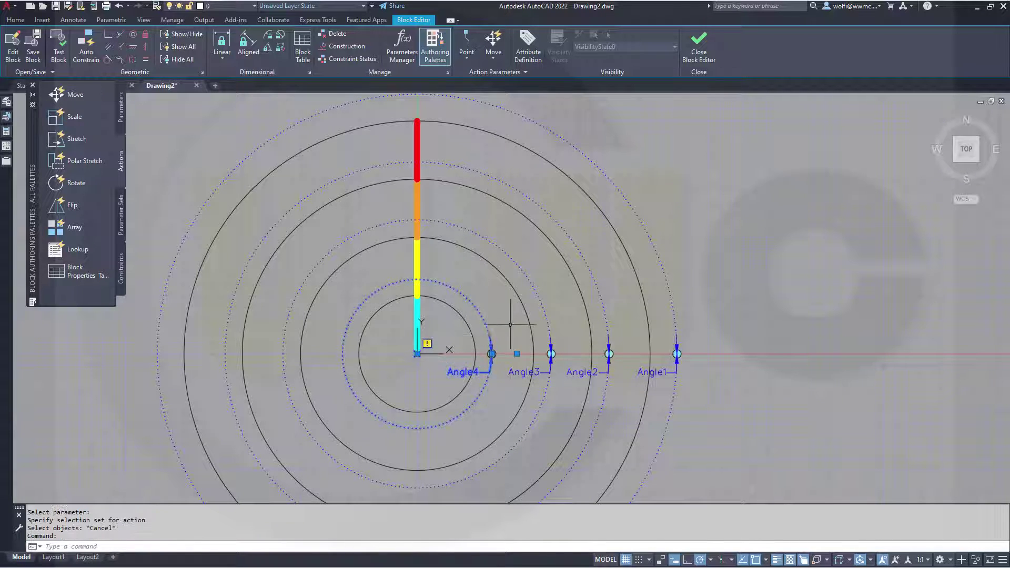
left_click(549, 334)
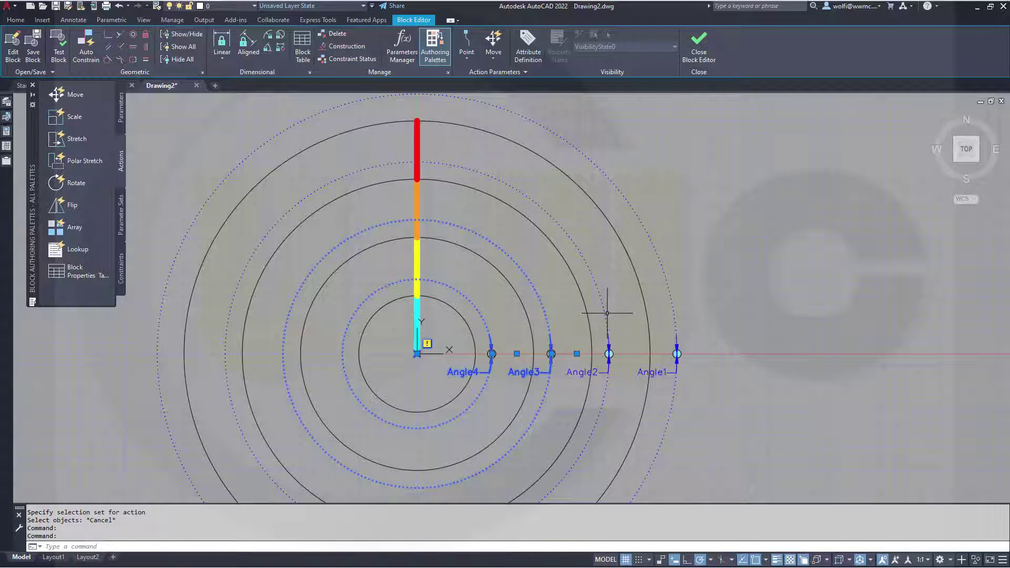
left_click(606, 316)
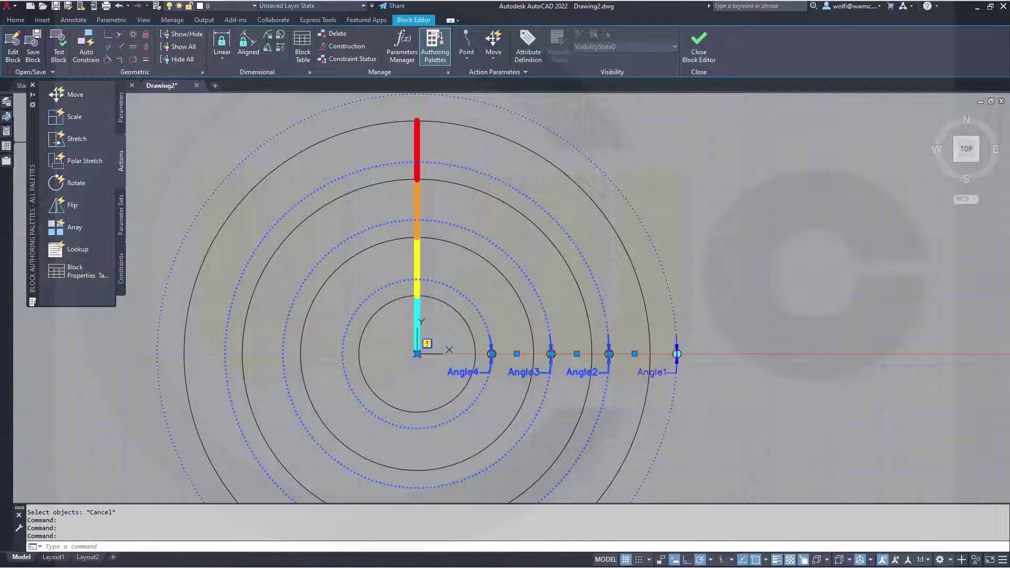
key("ctrl+1")
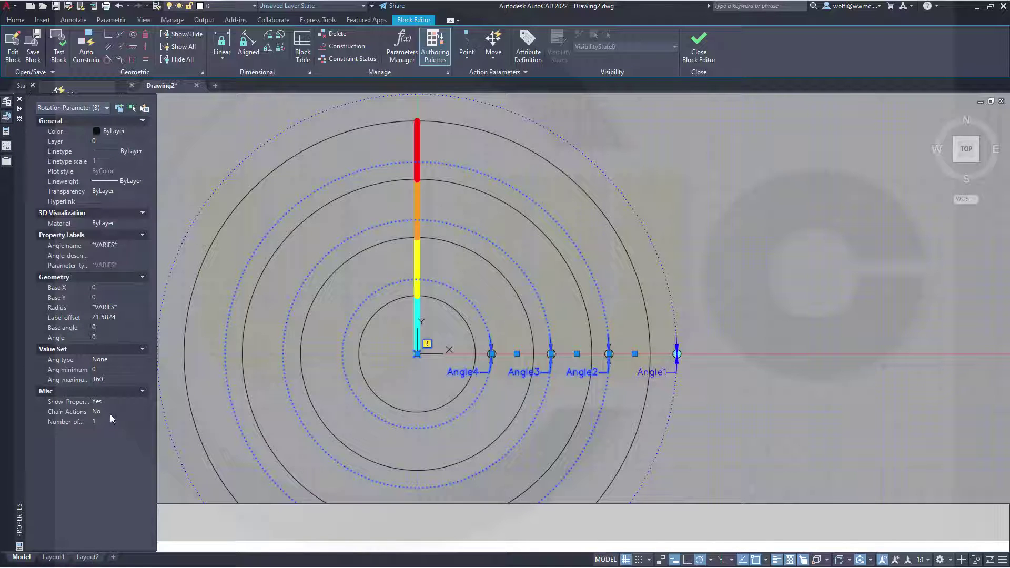
left_click(149, 412)
left_click(144, 411)
left_click(125, 421)
key("ctrl+1")
key("Escape")
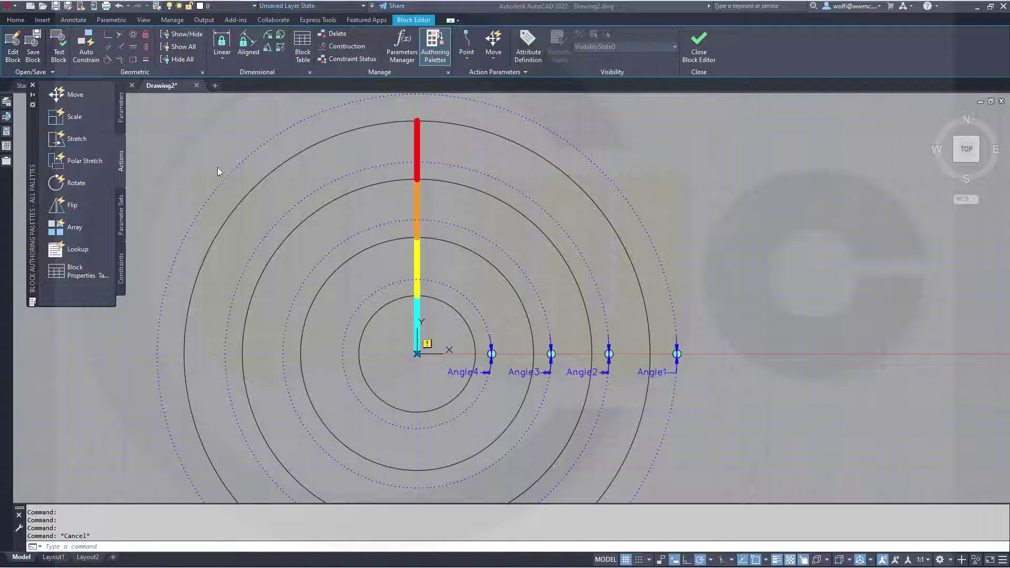
- Add a Rotate action on Angle4 that turns the cyan bar segment
left_click(76, 184)
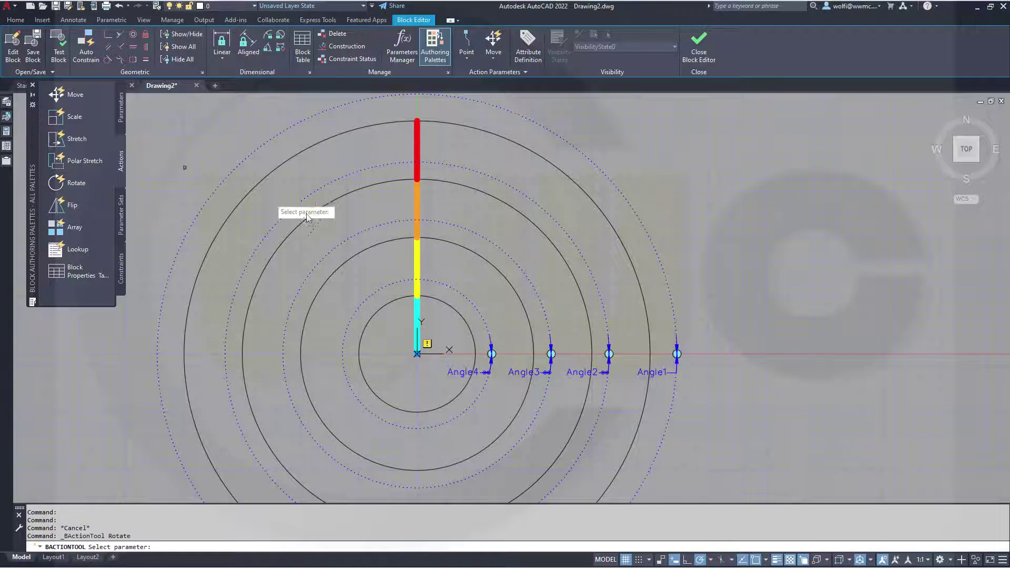
left_click(488, 326)
left_click(418, 338)
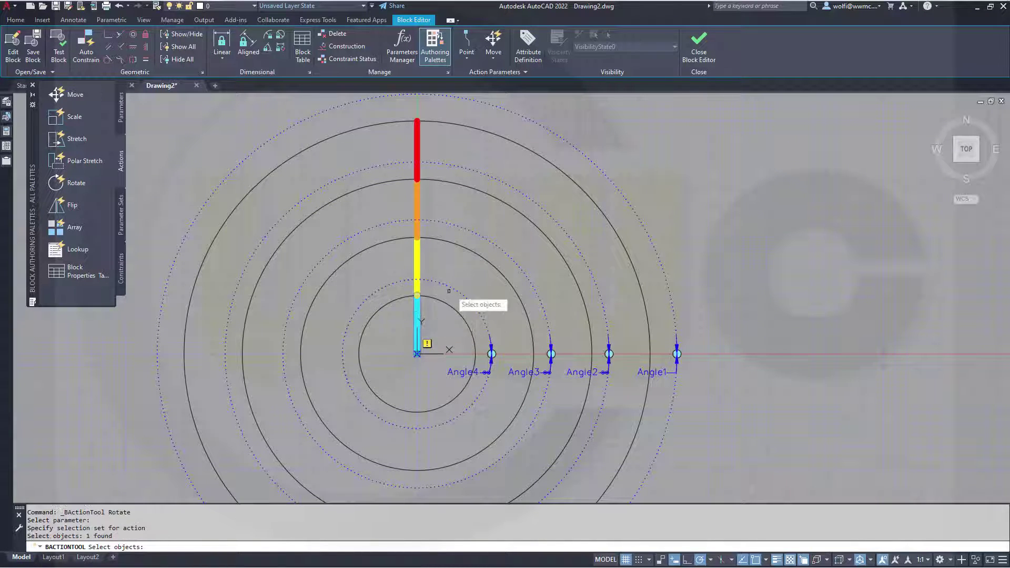
key("Return")
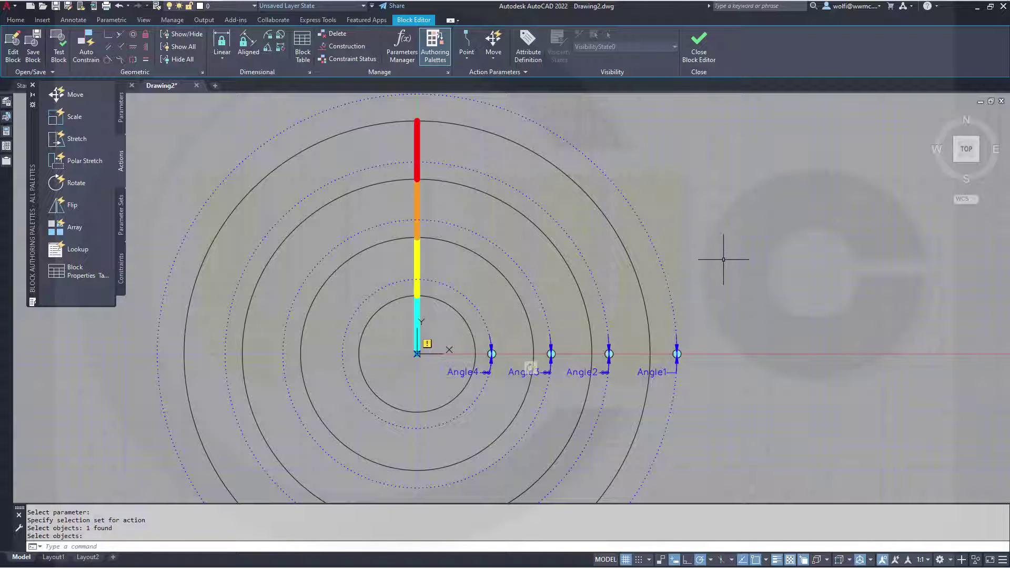
- Add Rotate actions turning the yellow bar with Angle3 and the orange bar with Angle2
key("Return")
left_click(551, 353)
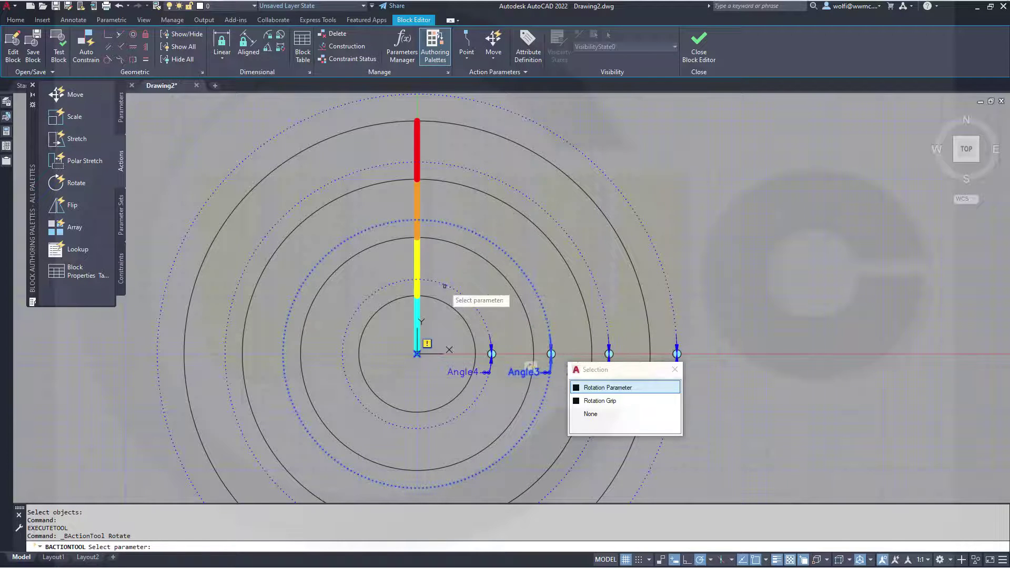
left_click(588, 388)
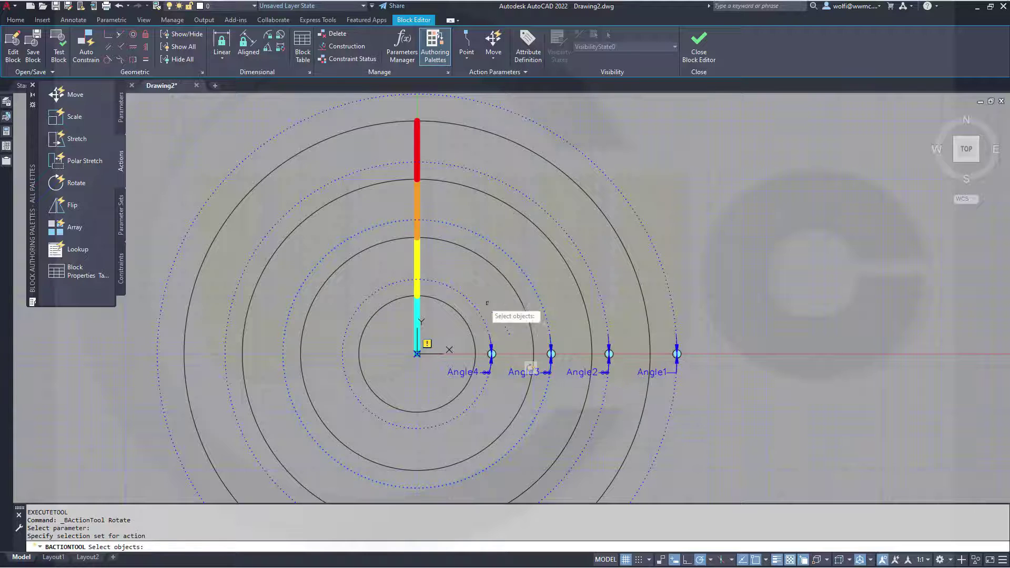
left_click(417, 266)
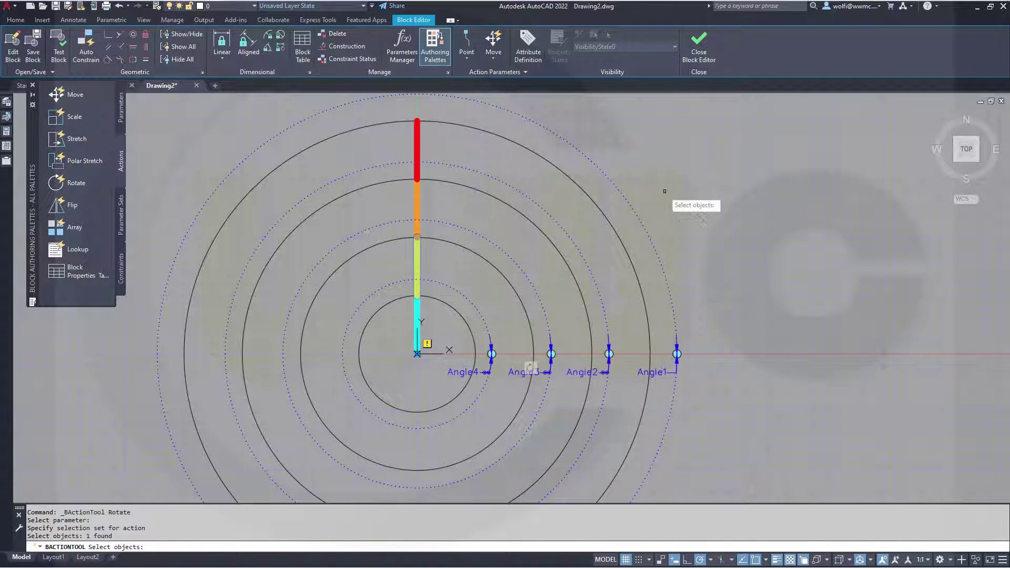
key("Return")
key("Return")
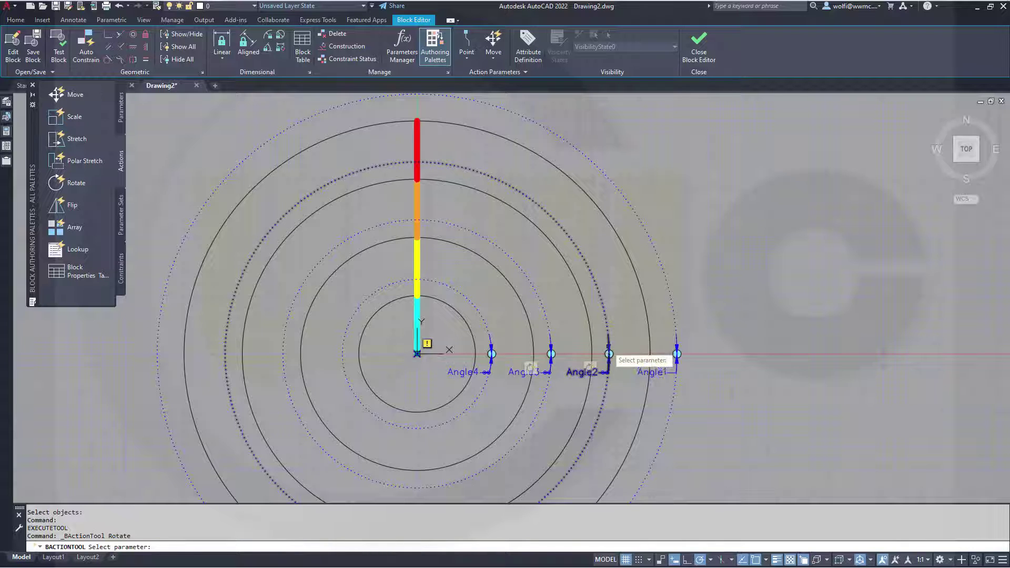
left_click(612, 347)
left_click(413, 204)
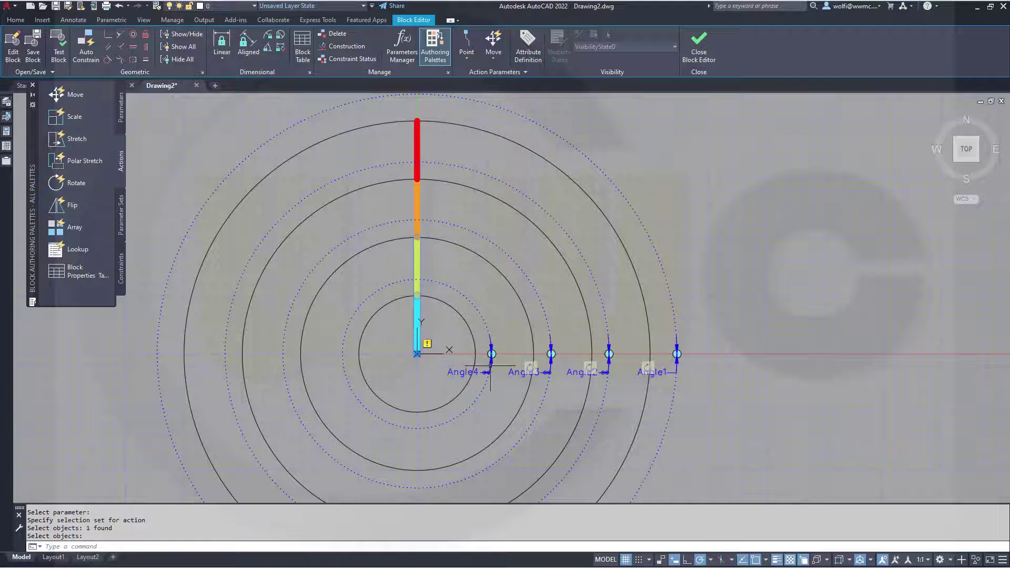
key("Return")
key("Return")
- Add a Rotate action on Angle1 turning the red bar plus the Angle2, Angle3 and Angle4 parameters
left_click(677, 354)
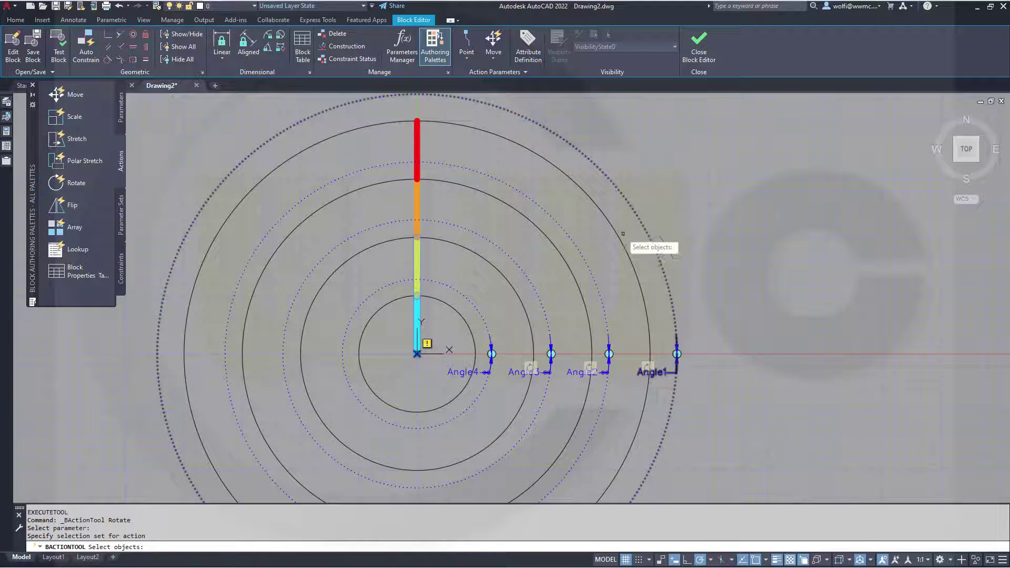
left_click(417, 145)
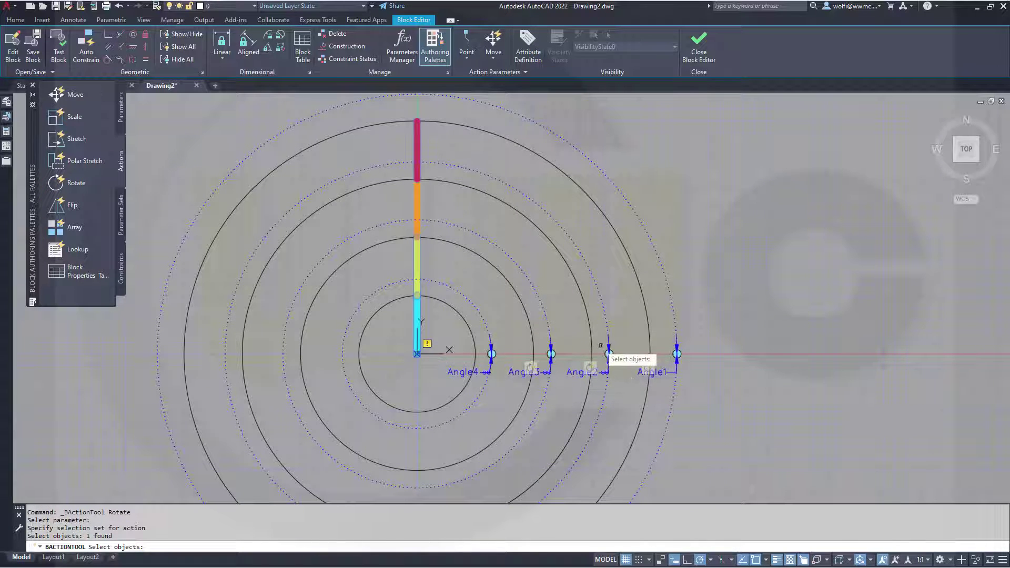
left_click(608, 337)
left_click(548, 328)
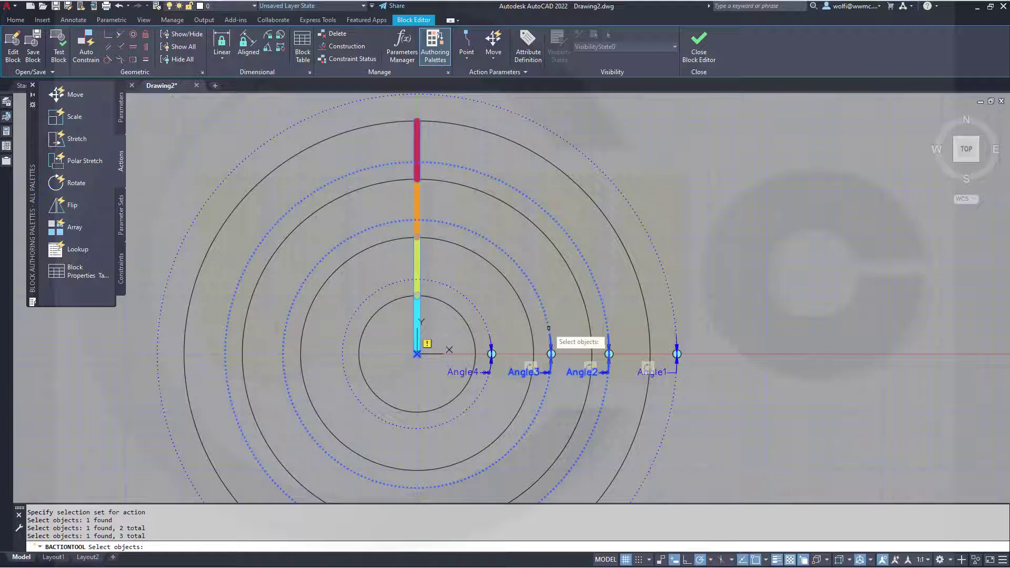
left_click(488, 330)
key("Return")
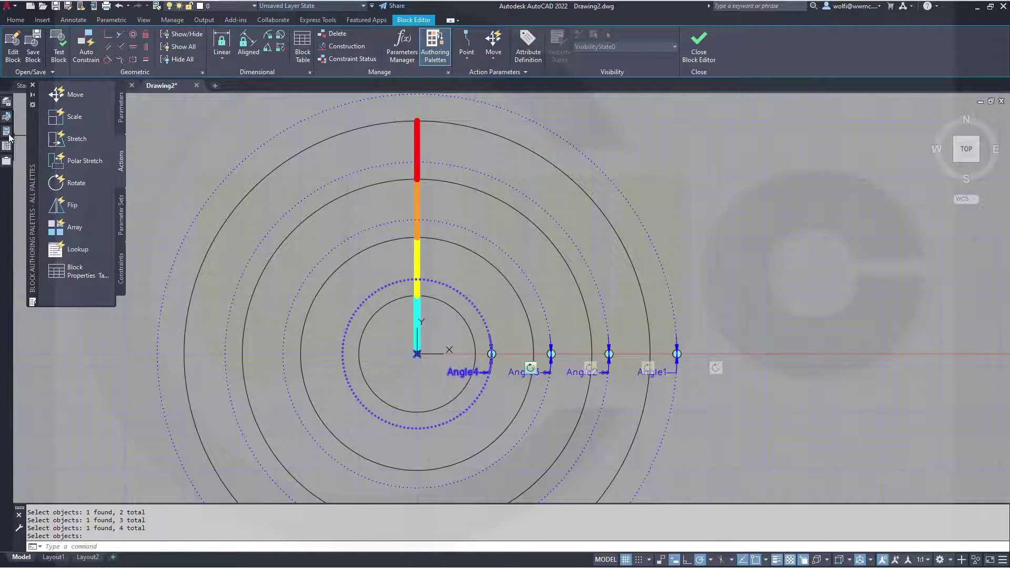
- Set the base type of the first two Rotate actions to Independent
mouse_move(9, 136)
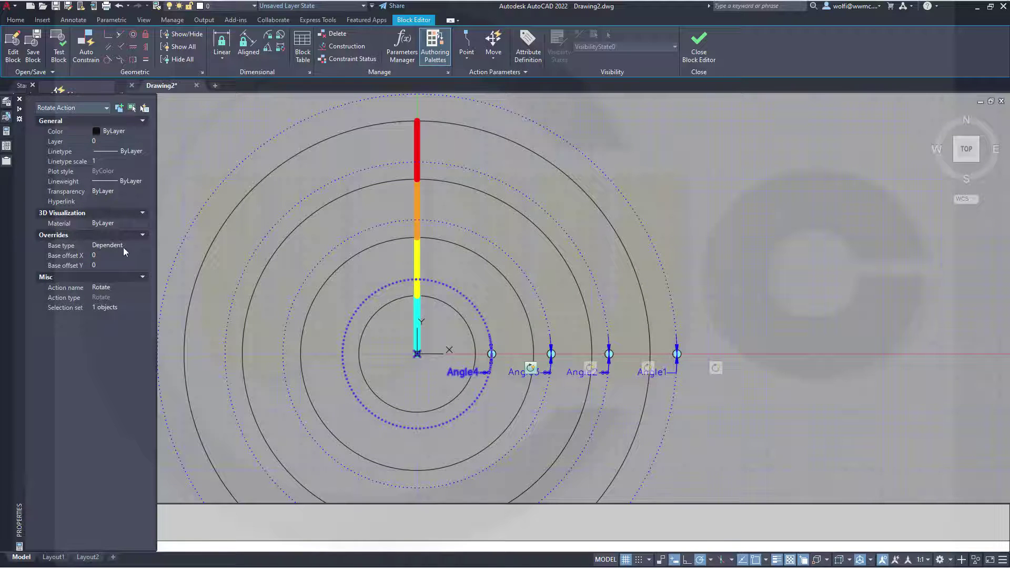
left_click(146, 245)
left_click(144, 245)
left_click(124, 265)
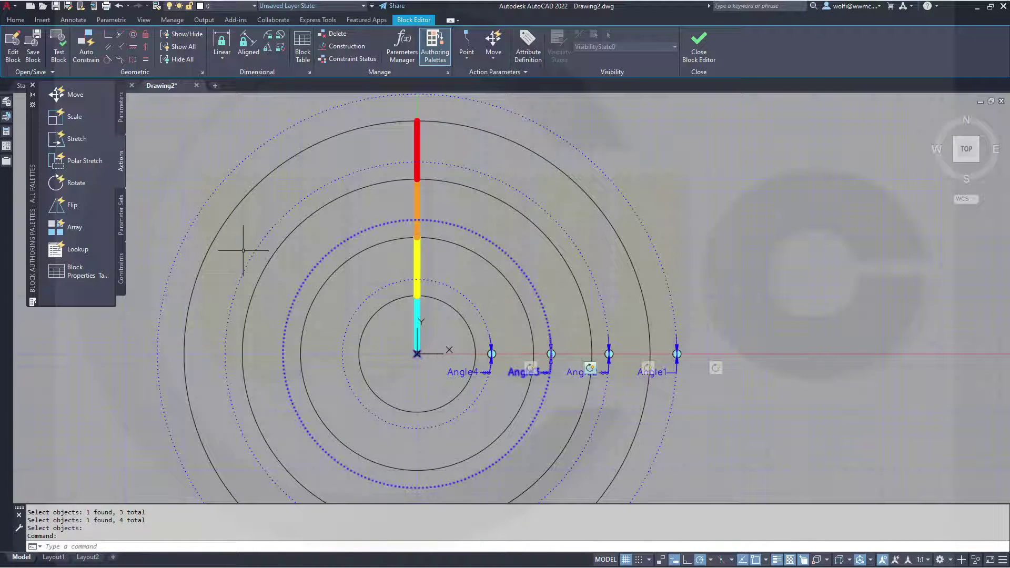
mouse_move(7, 145)
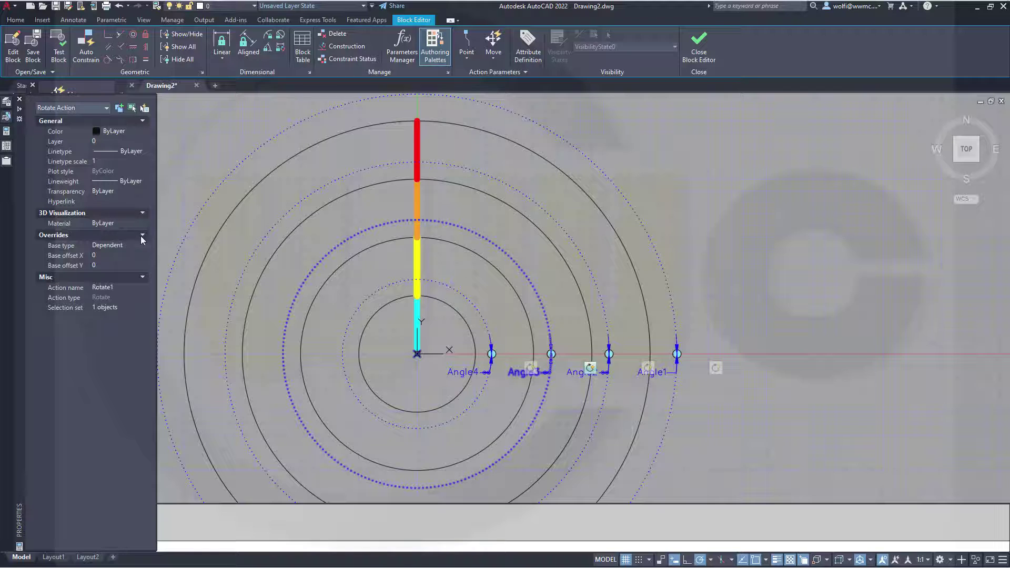
left_click(144, 244)
left_click(143, 245)
left_click(123, 263)
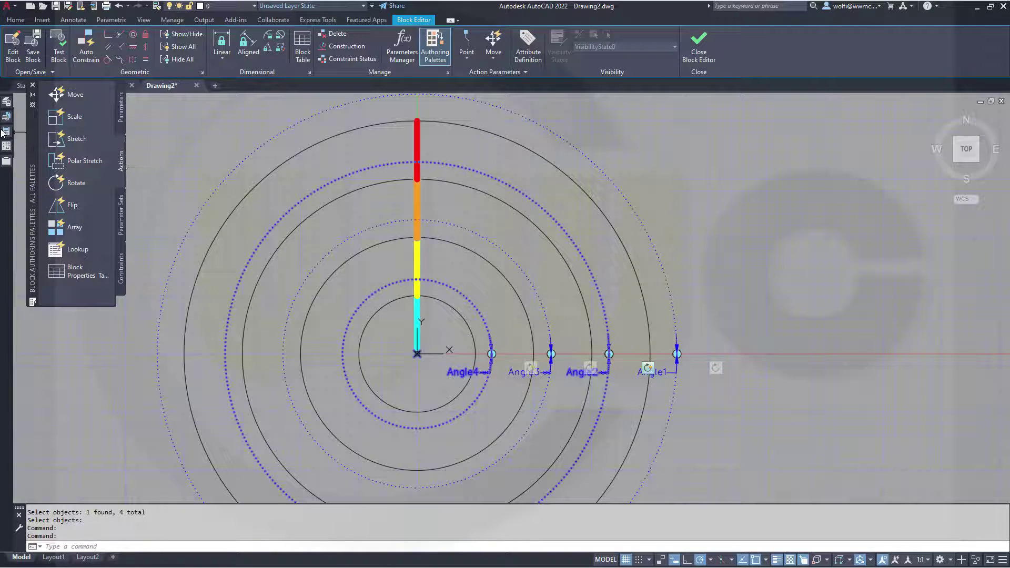
- Set the third Rotate action's base type to Independent and open central_rotation in Test Block
mouse_move(6, 131)
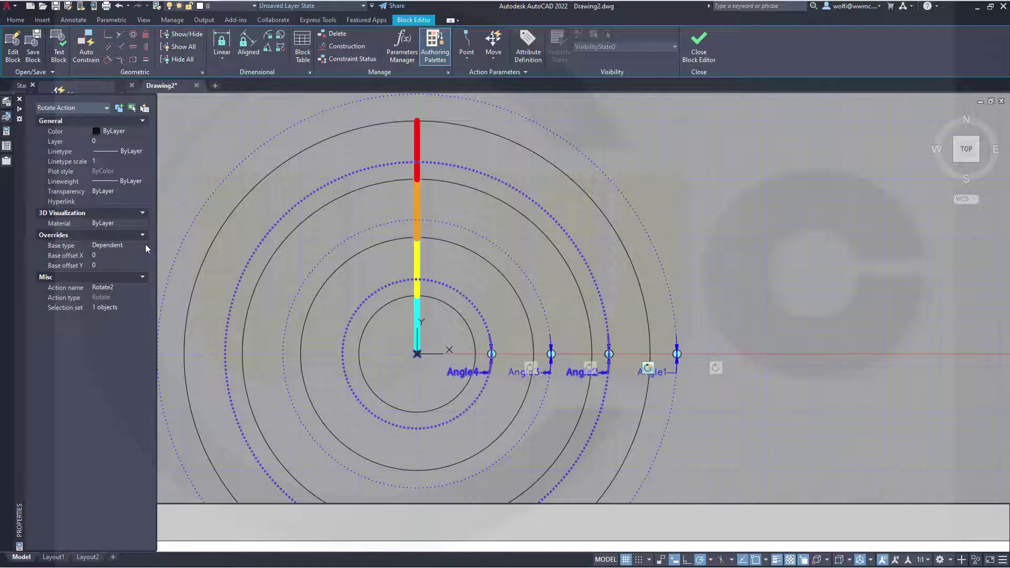
left_click(145, 245)
left_click(145, 245)
left_click(124, 265)
key("Escape")
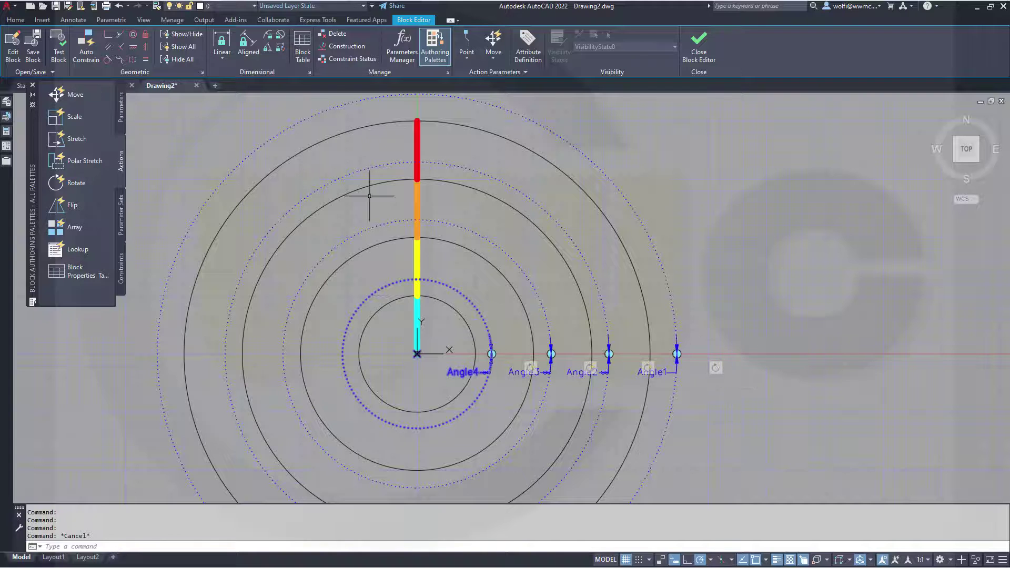
left_click(59, 42)
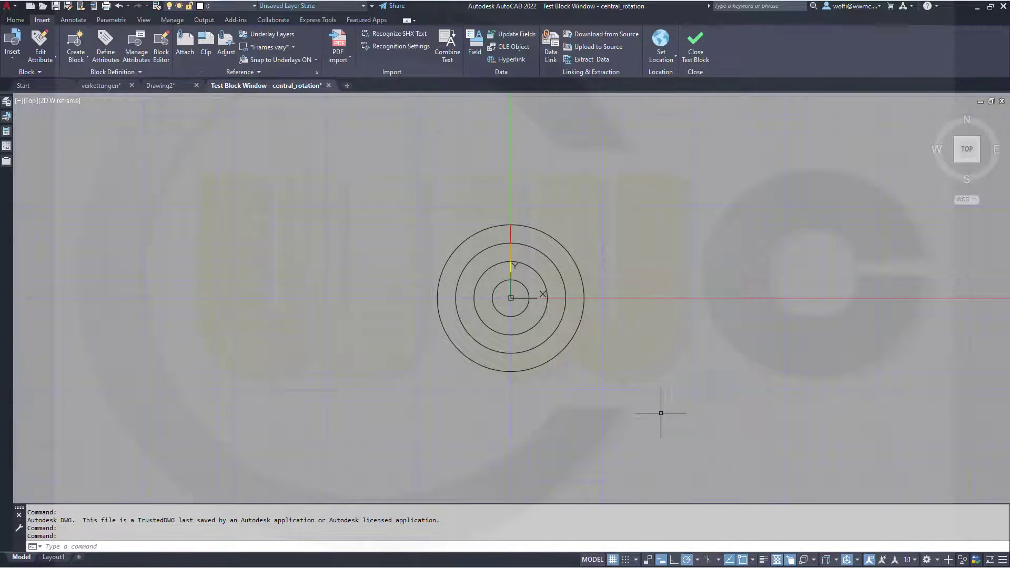
- With lineweights shown, rotate the whole coloured bar to a new angle
left_click(764, 561)
scroll(593, 310, "up", 2)
scroll(592, 310, "up", 2)
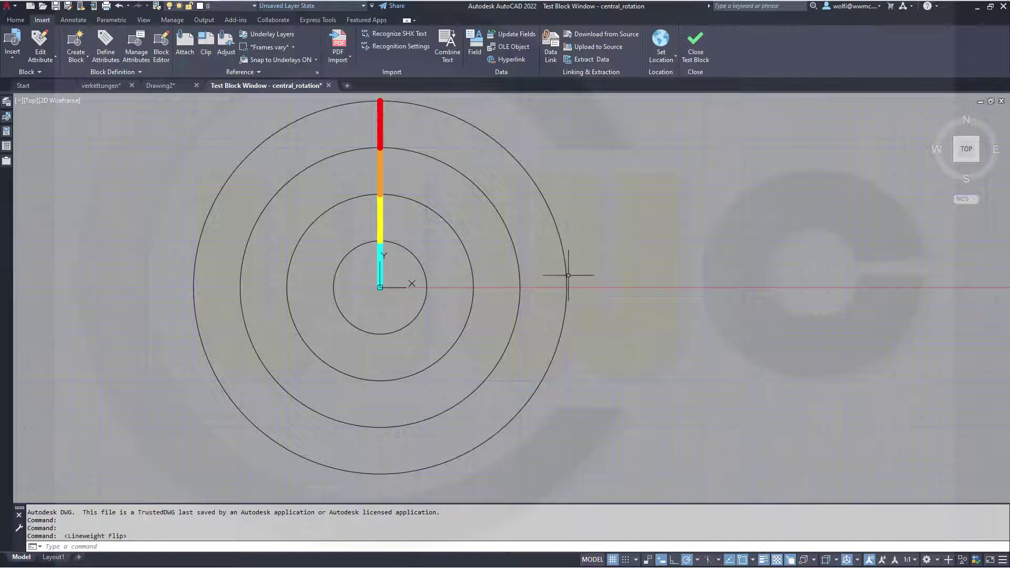
key("ctrl+a")
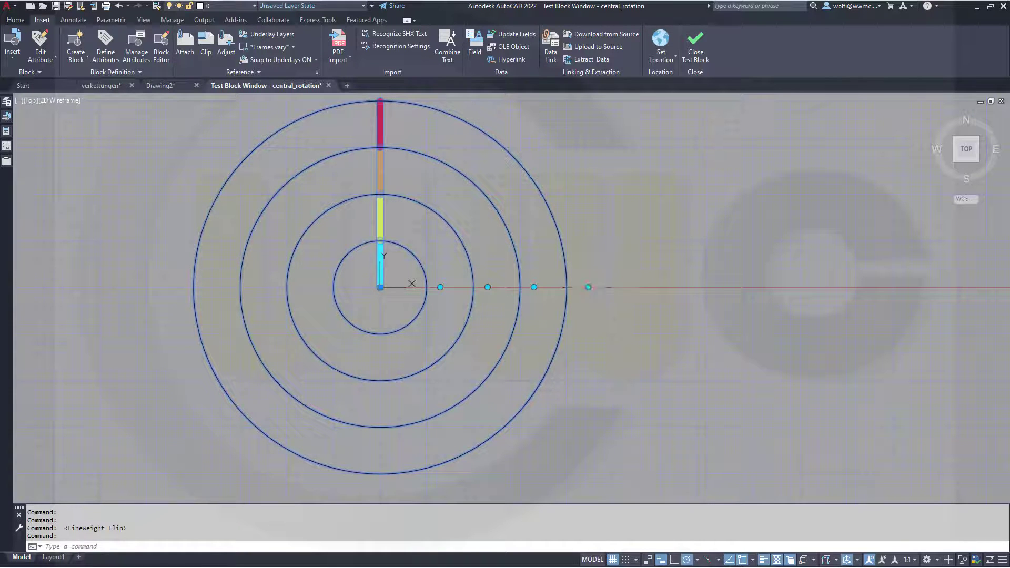
left_click(588, 287)
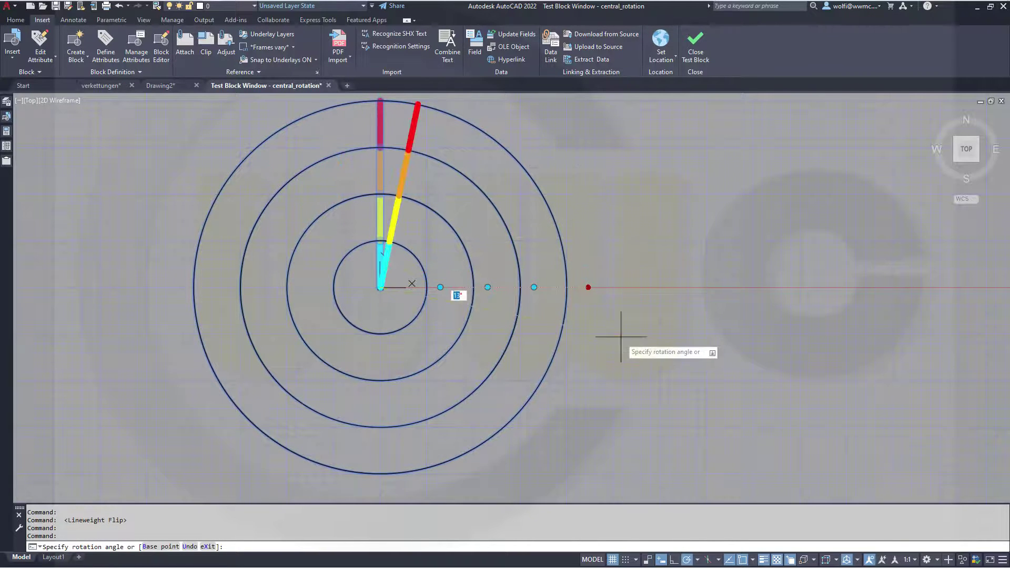
left_click(556, 445)
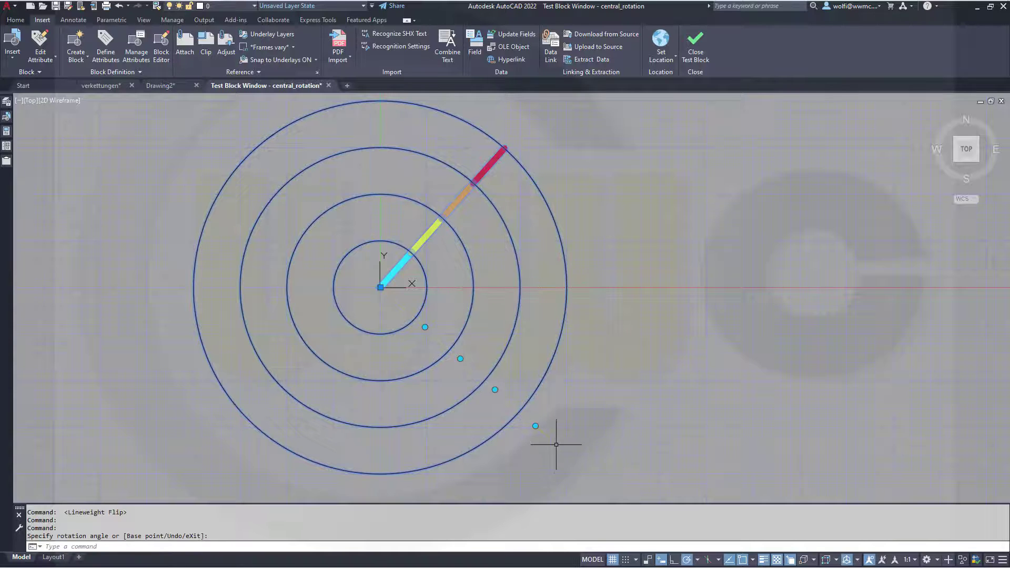
- Rotate the cyan, yellow, orange and red bars each to a different angle
left_click(425, 326)
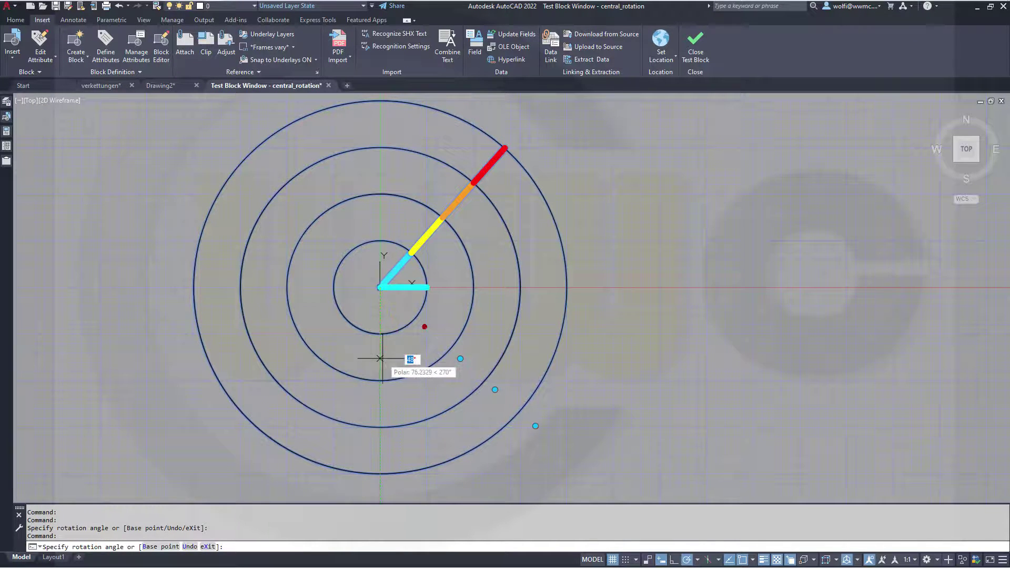
left_click(380, 358)
left_click(460, 359)
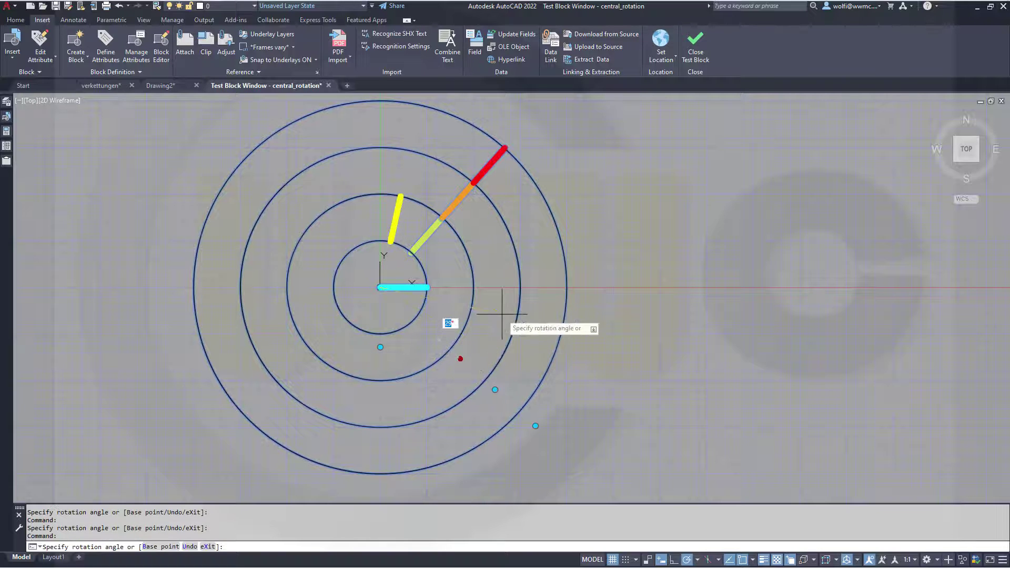
left_click(487, 248)
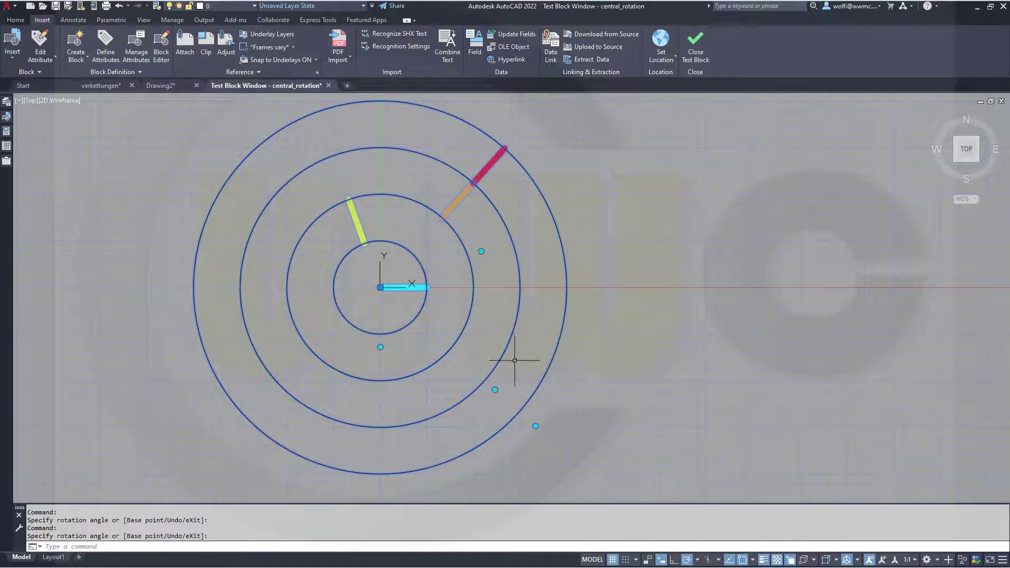
left_click(495, 389)
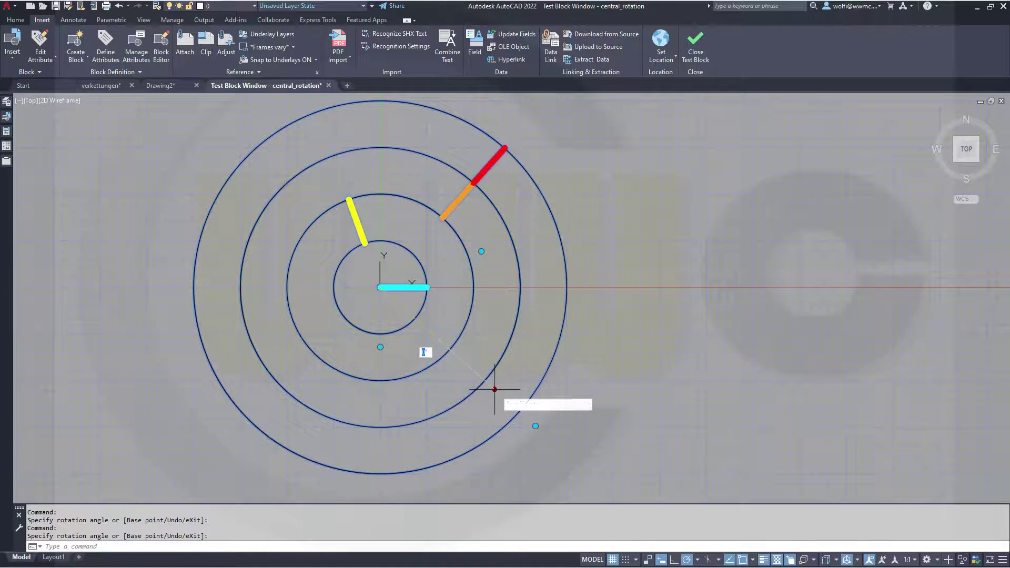
left_click(423, 445)
left_click(535, 425)
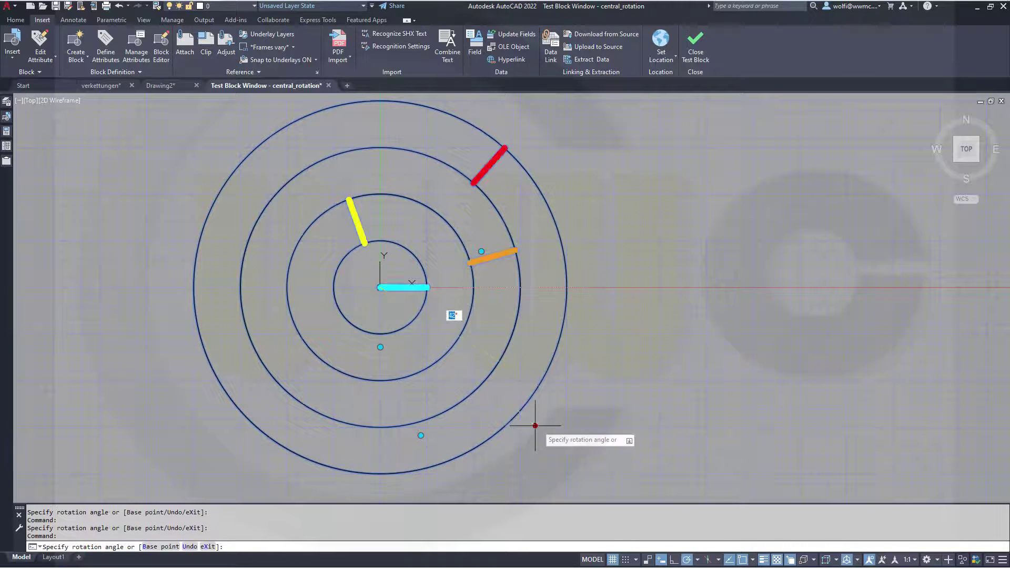
left_click(597, 322)
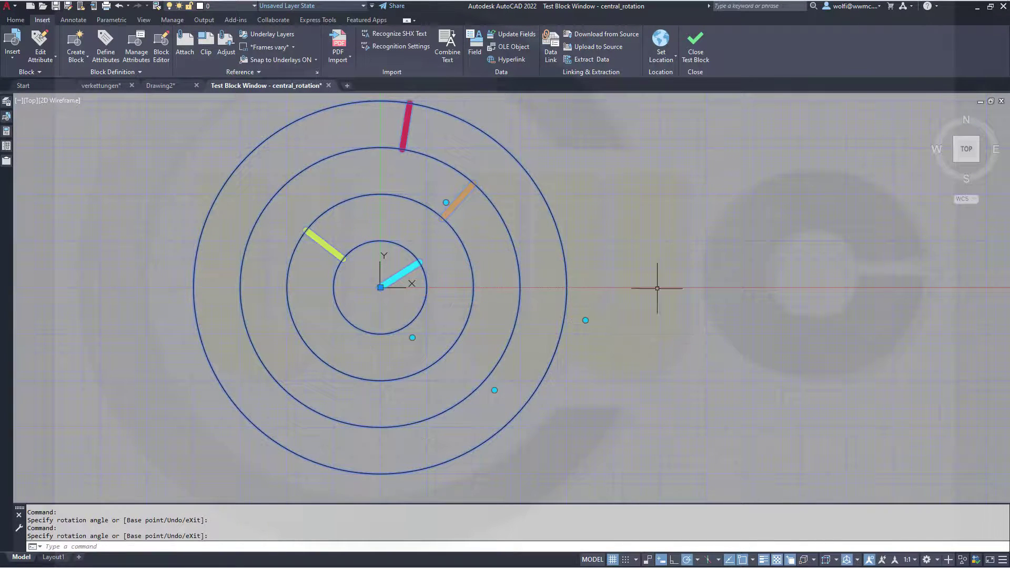
- Close the test window, save central_rotation, and exit to Drawing2
left_click(699, 55)
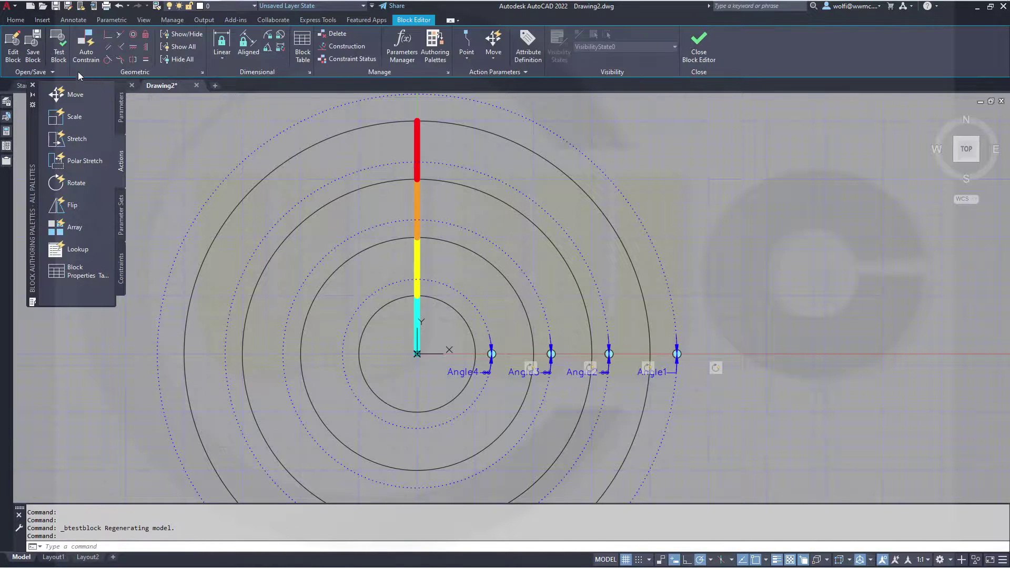
left_click(35, 48)
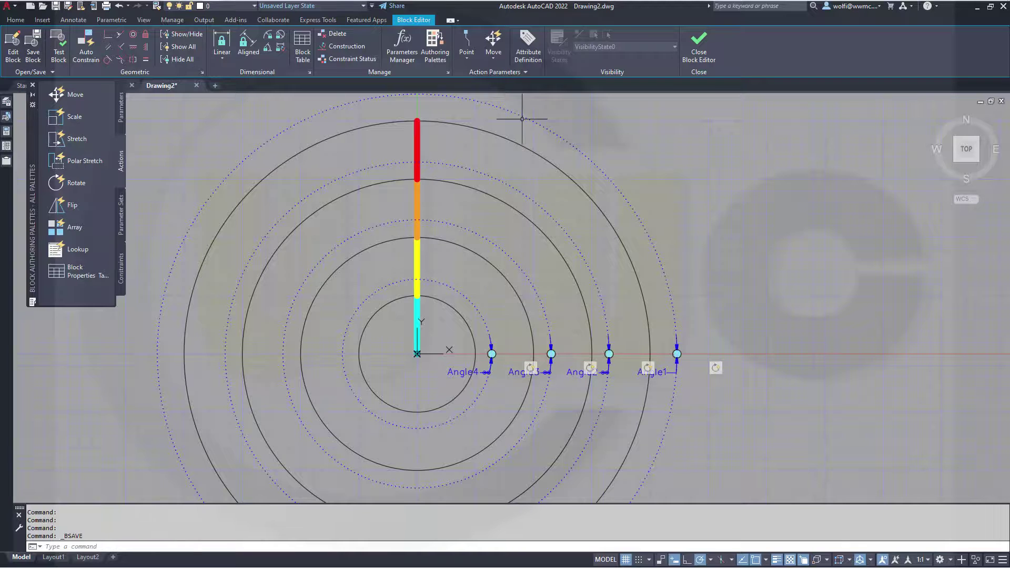
left_click(699, 55)
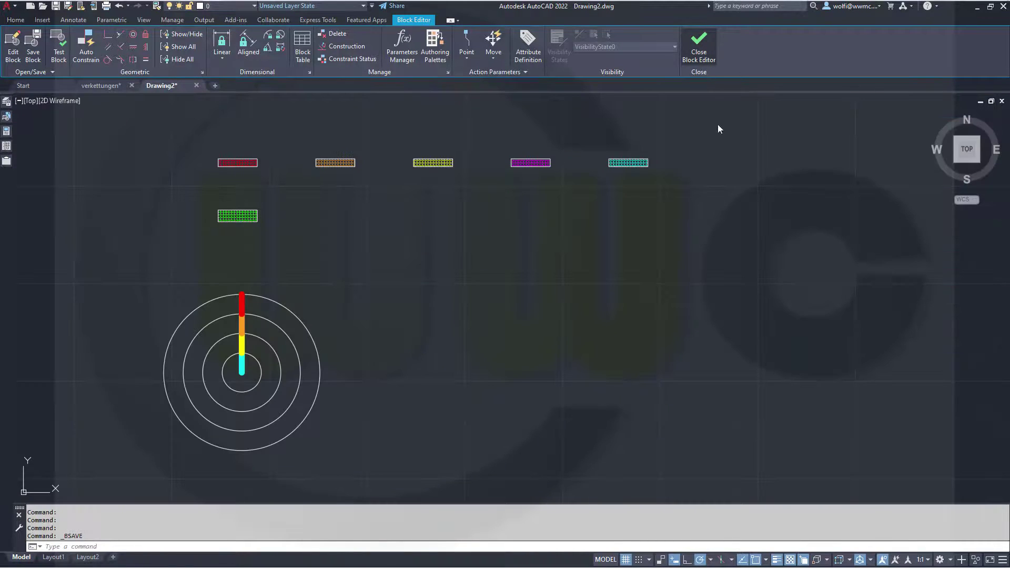